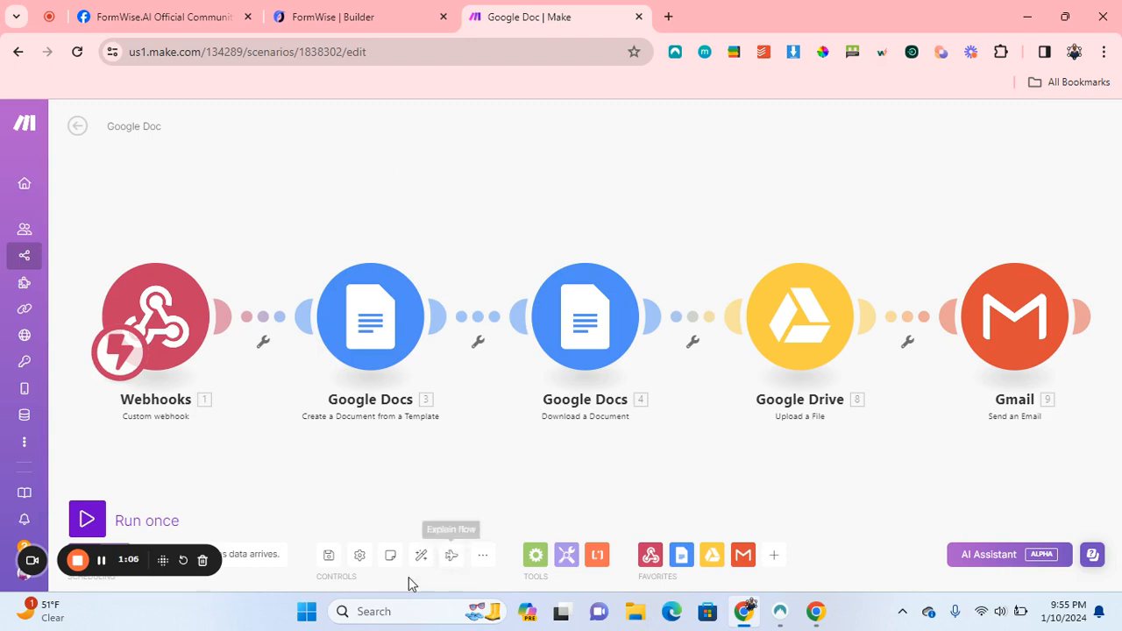
# Play the Explain flow animation of the Google Doc scenario, then exit the editor.
pyautogui.click(453, 557)
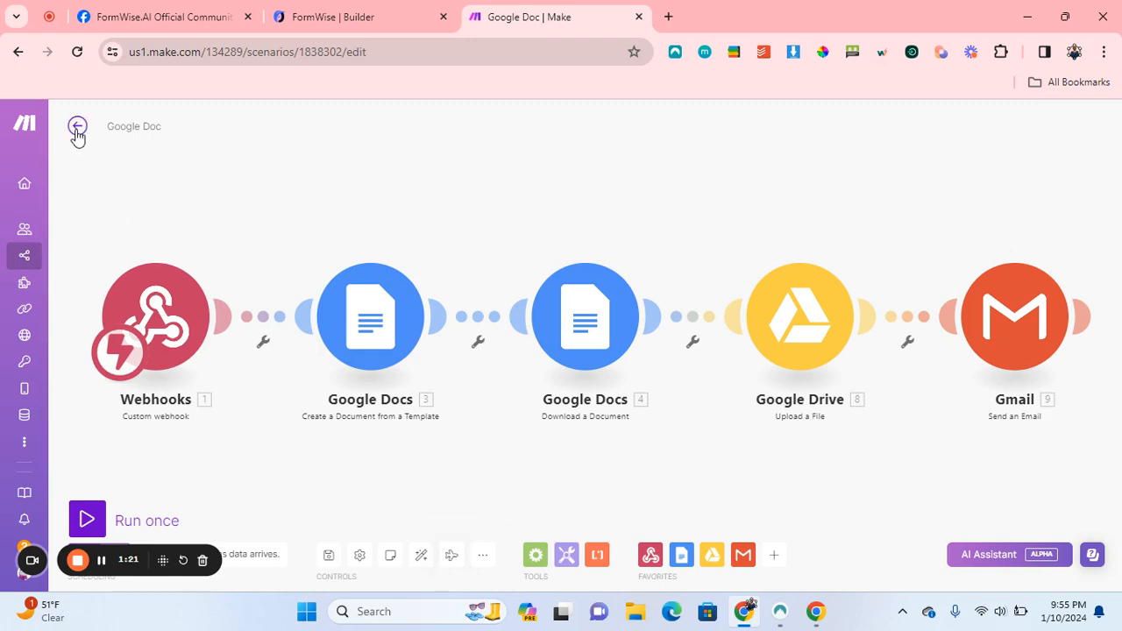
pyautogui.click(76, 126)
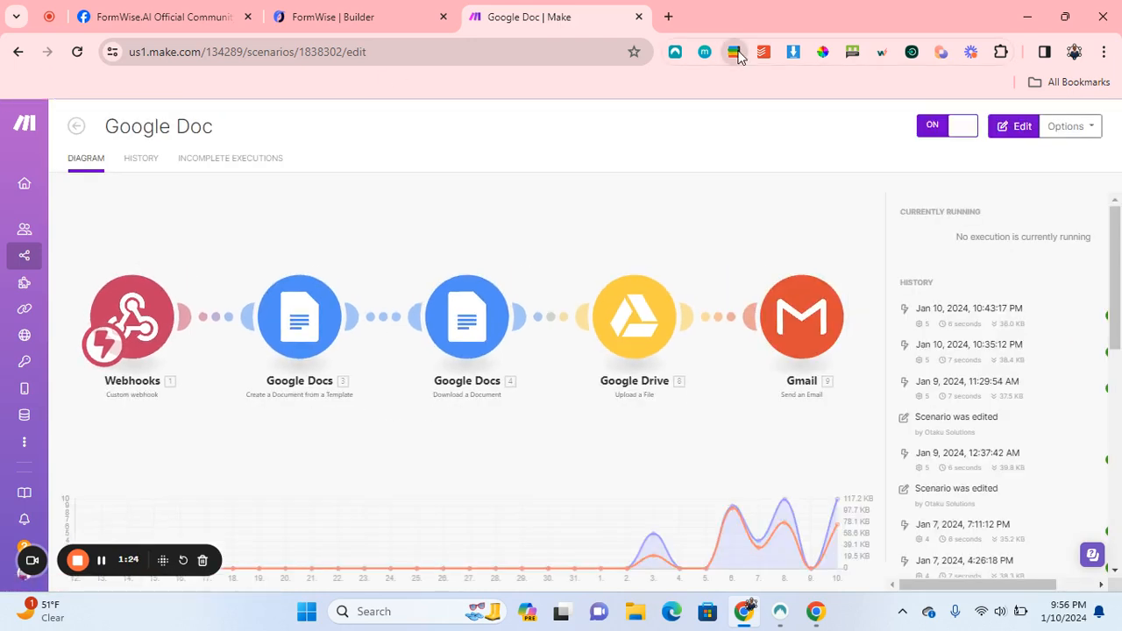
# Browse the Google Docs files in the Google quick-access panel.
pyautogui.click(736, 53)
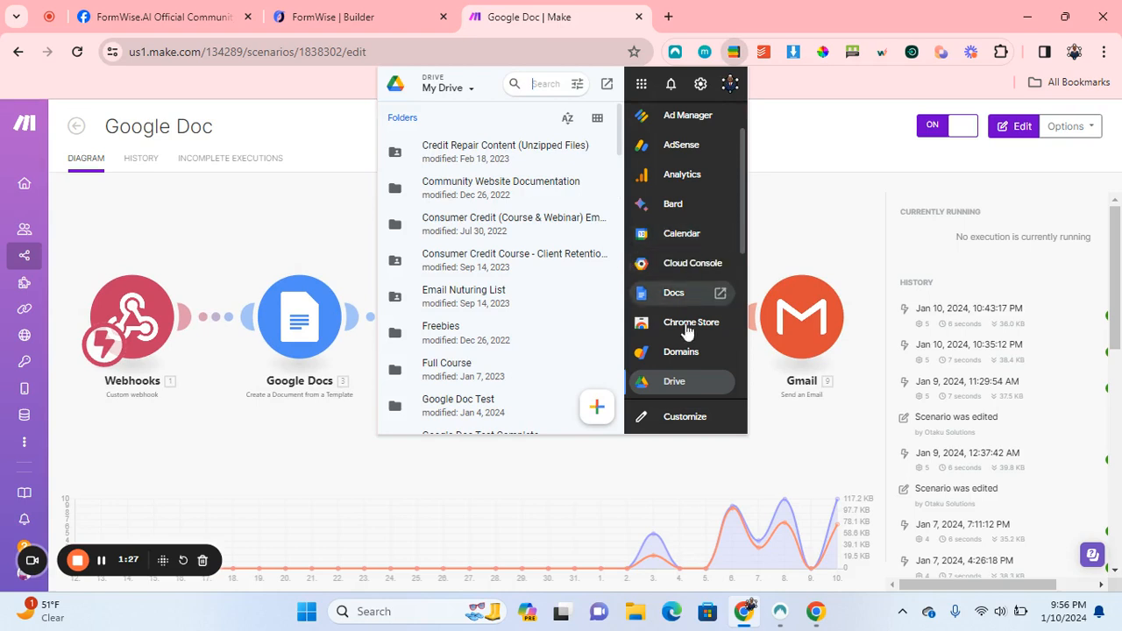
pyautogui.click(673, 293)
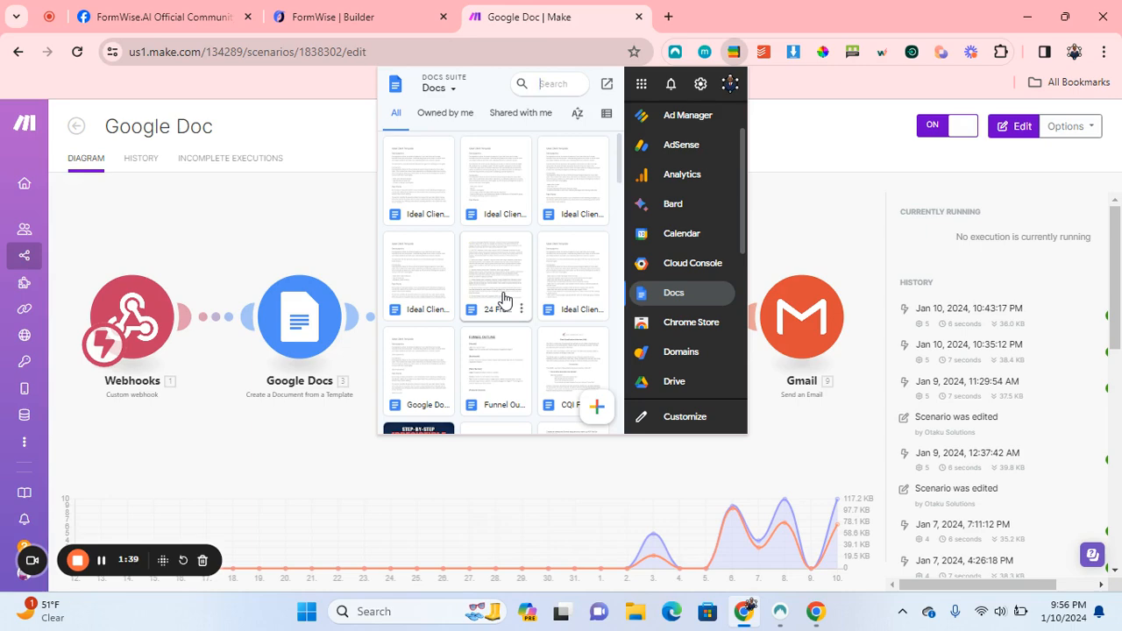
pyautogui.scroll(-6, 504, 300)
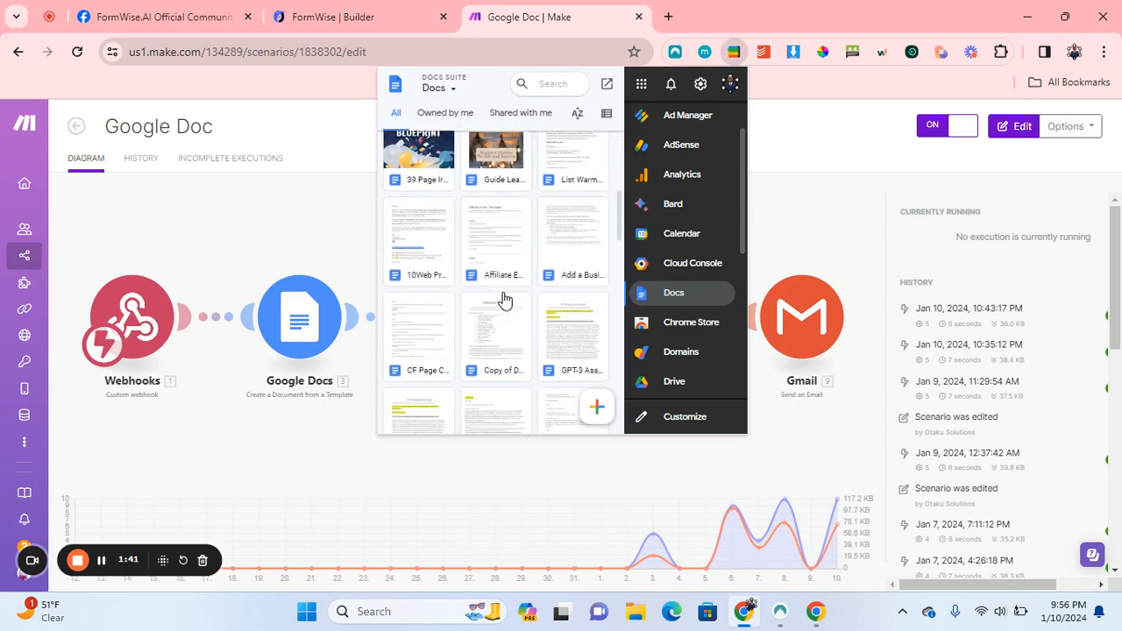
pyautogui.scroll(5, 504, 299)
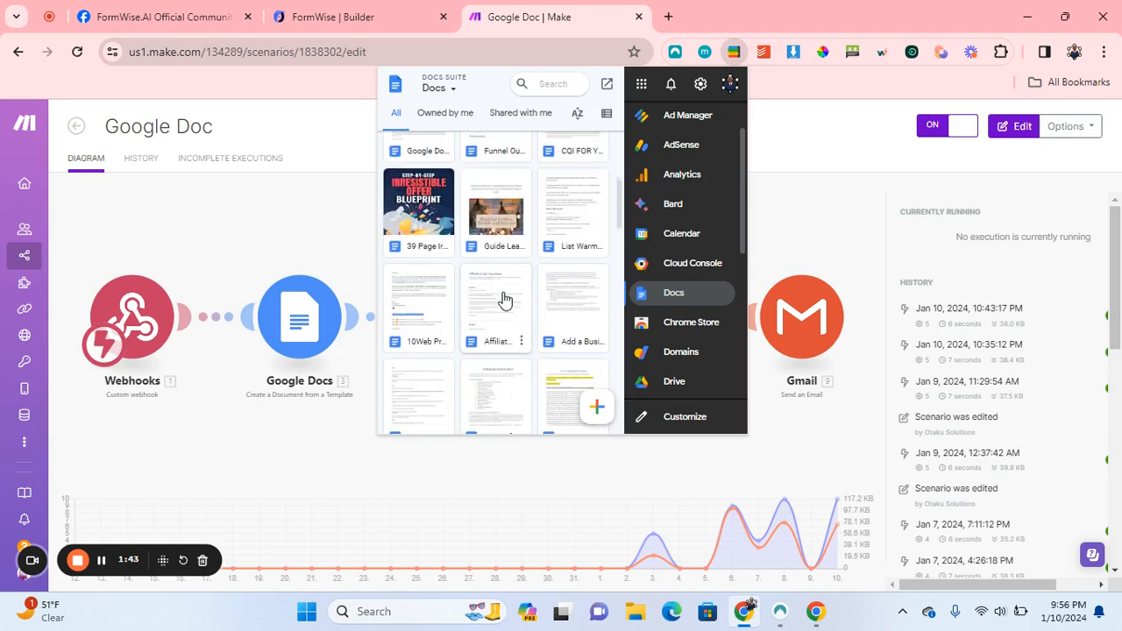
pyautogui.scroll(-1, 502, 300)
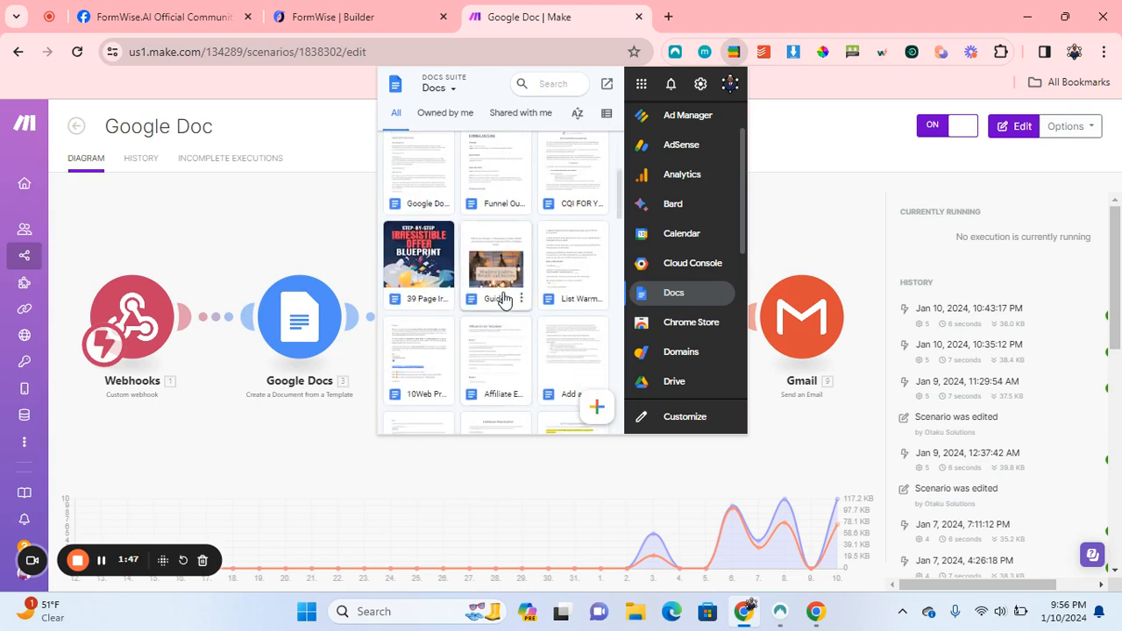
pyautogui.scroll(-4, 688, 337)
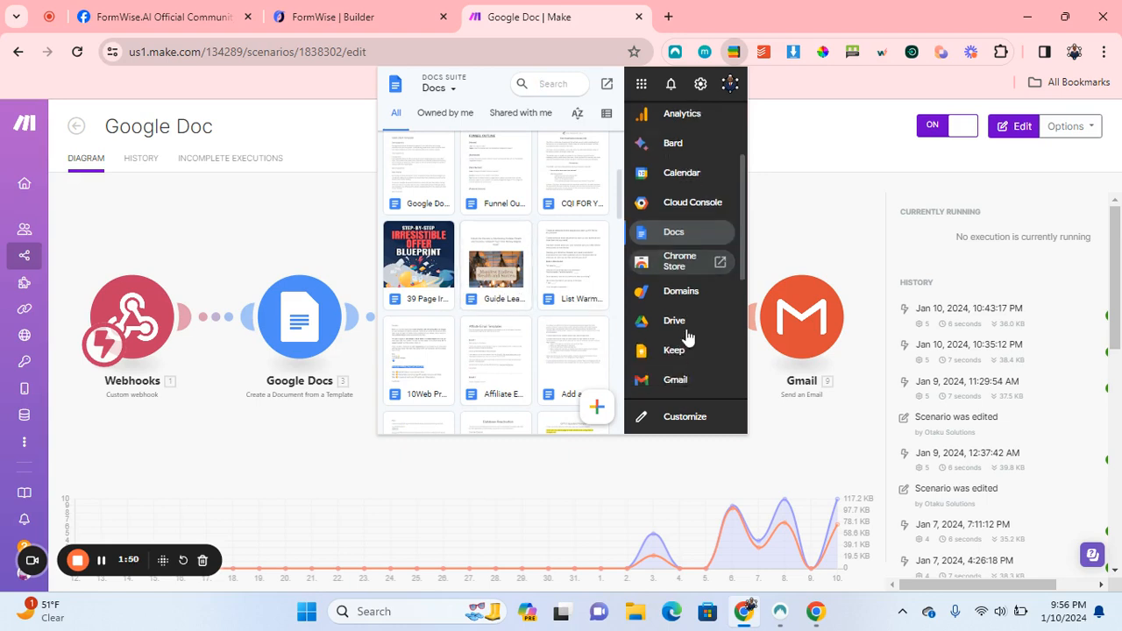
pyautogui.scroll(-2, 688, 338)
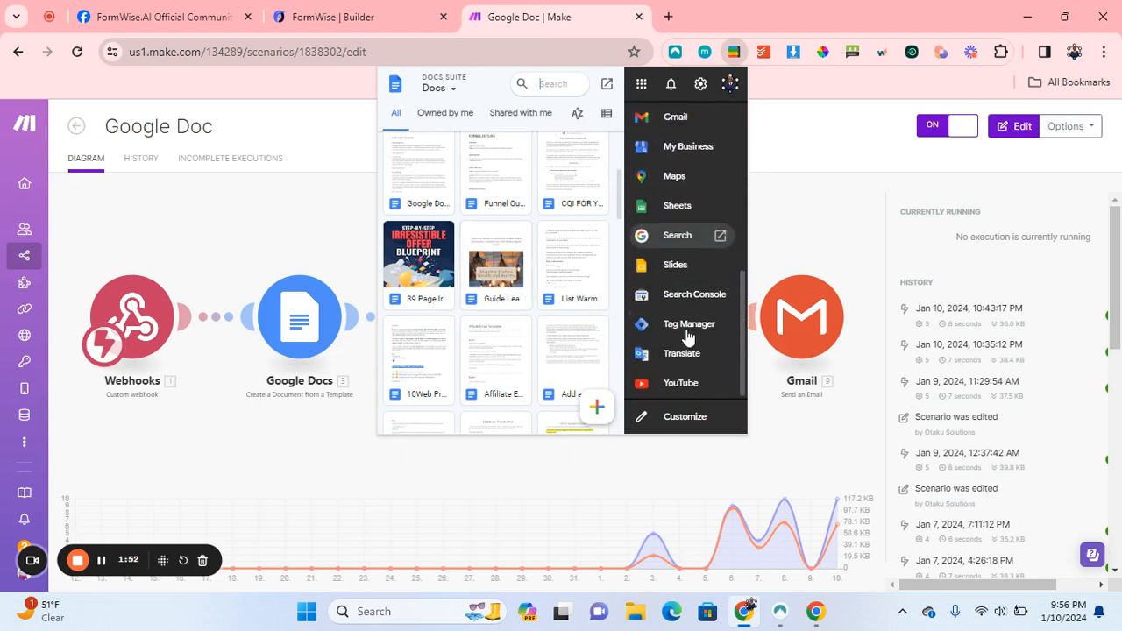
pyautogui.scroll(7, 673, 320)
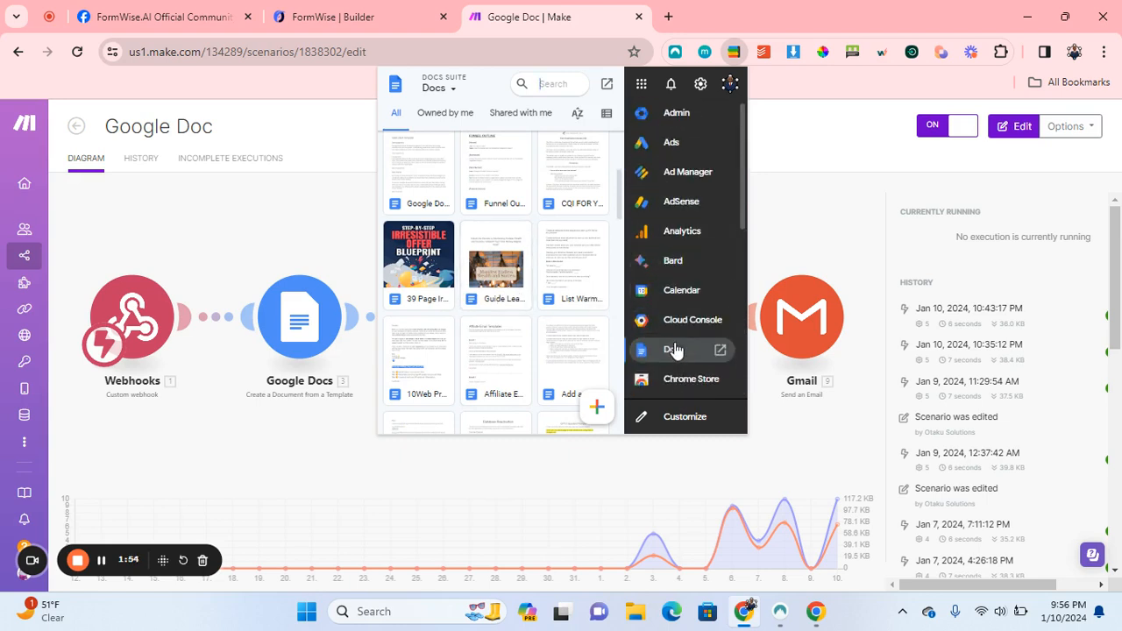
pyautogui.scroll(-2, 673, 348)
# Review the generated docs and PDFs in the Google Doc Test Complete Drive folder, then close the panel.
pyautogui.click(674, 337)
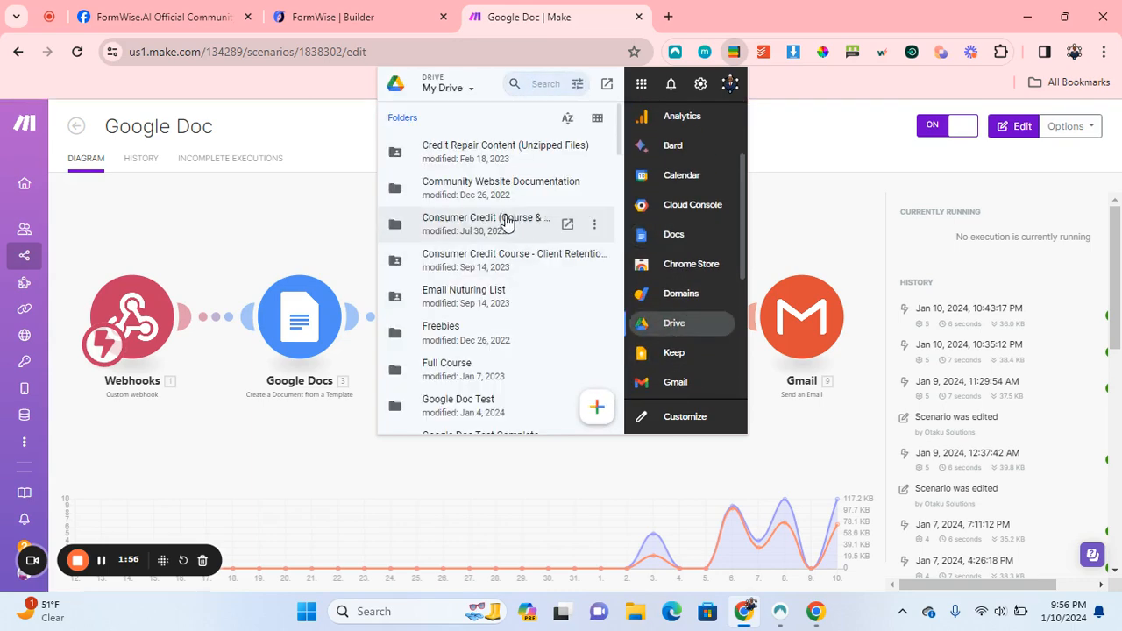
pyautogui.scroll(-3, 478, 219)
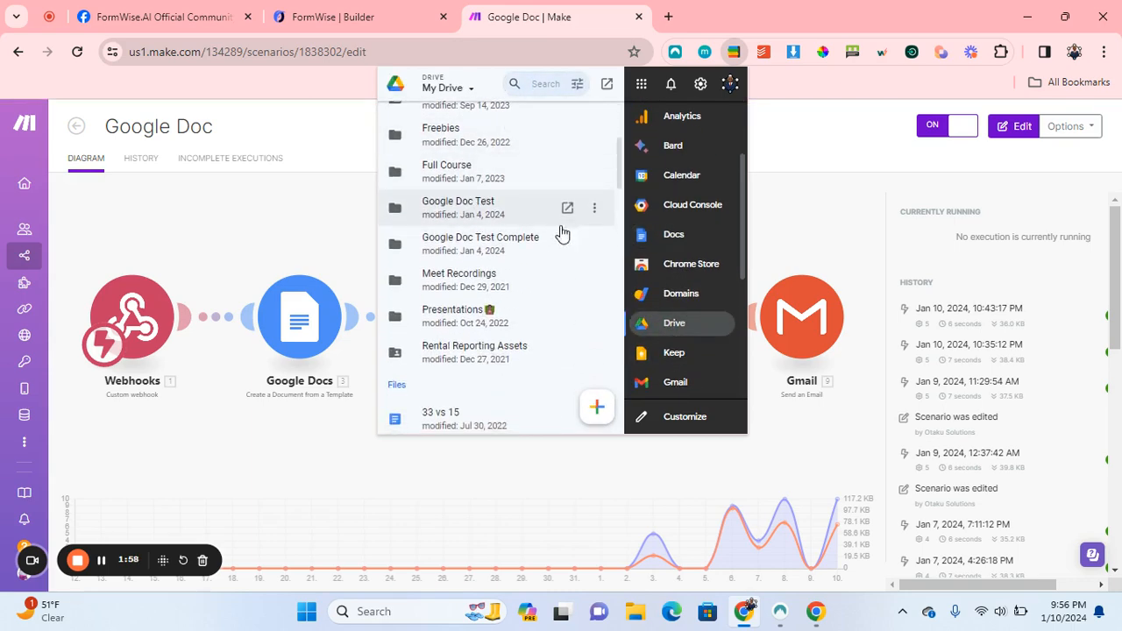
pyautogui.click(490, 212)
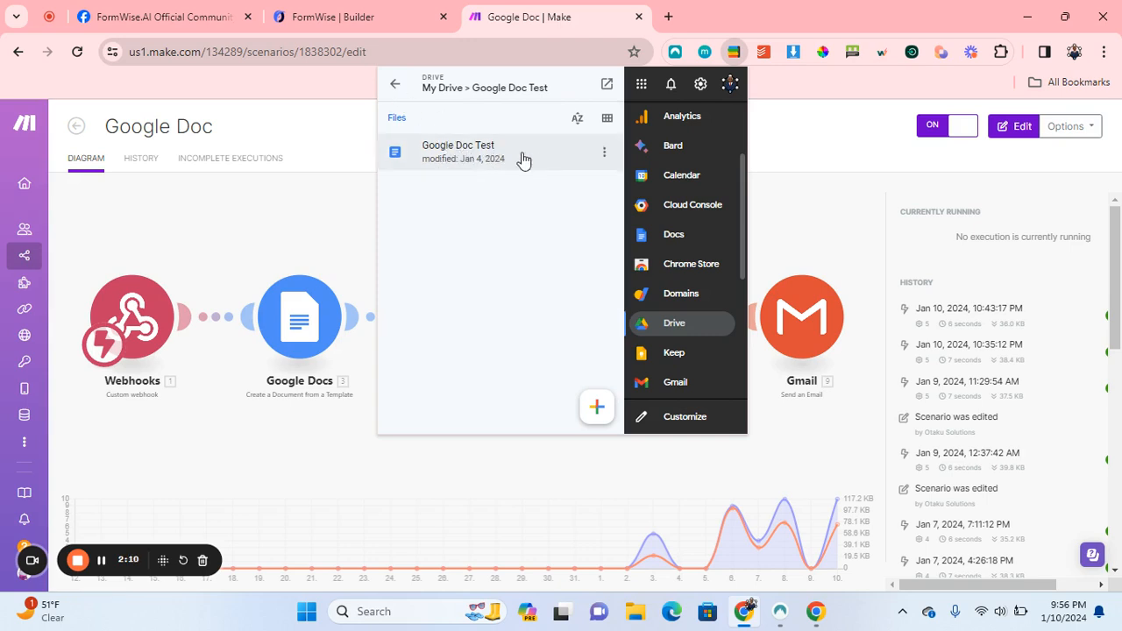
pyautogui.click(395, 83)
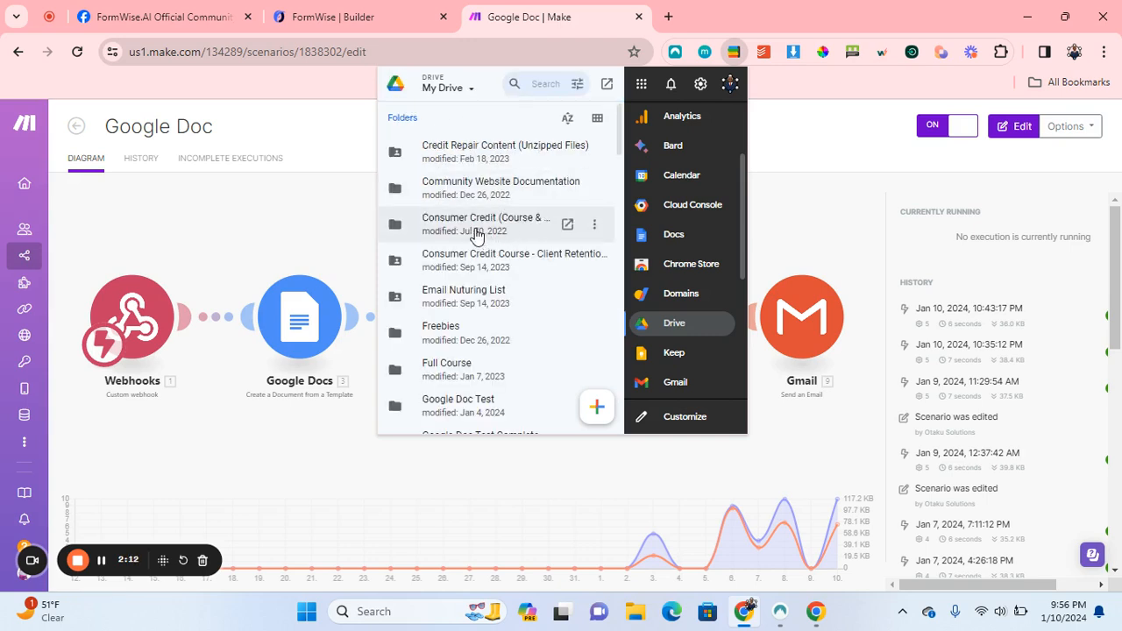
pyautogui.scroll(-3, 496, 289)
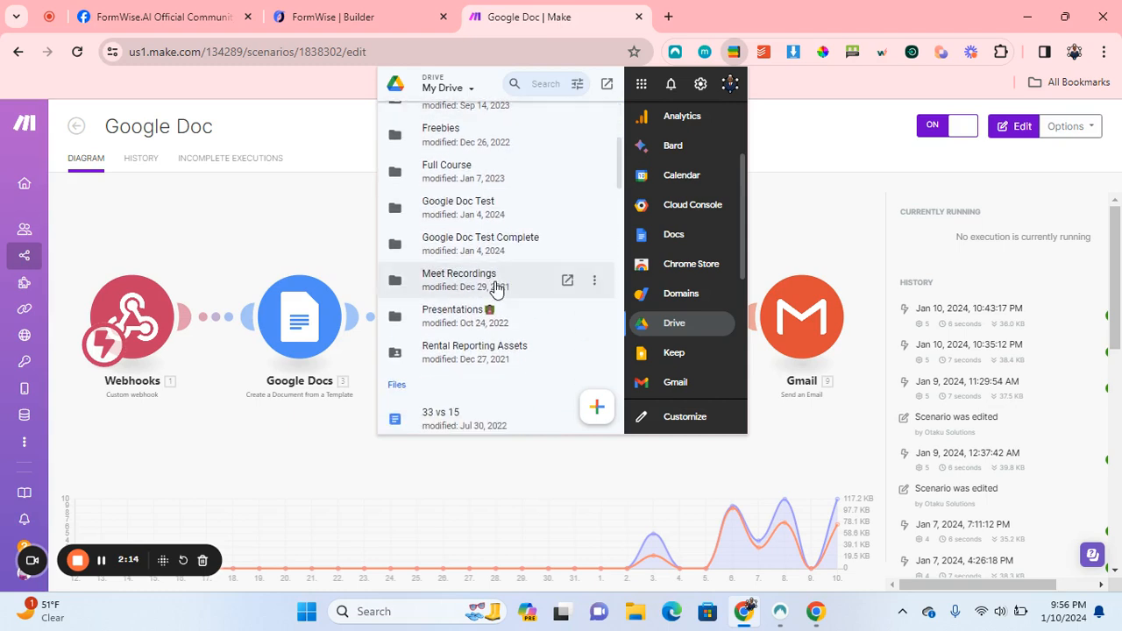
pyautogui.click(469, 248)
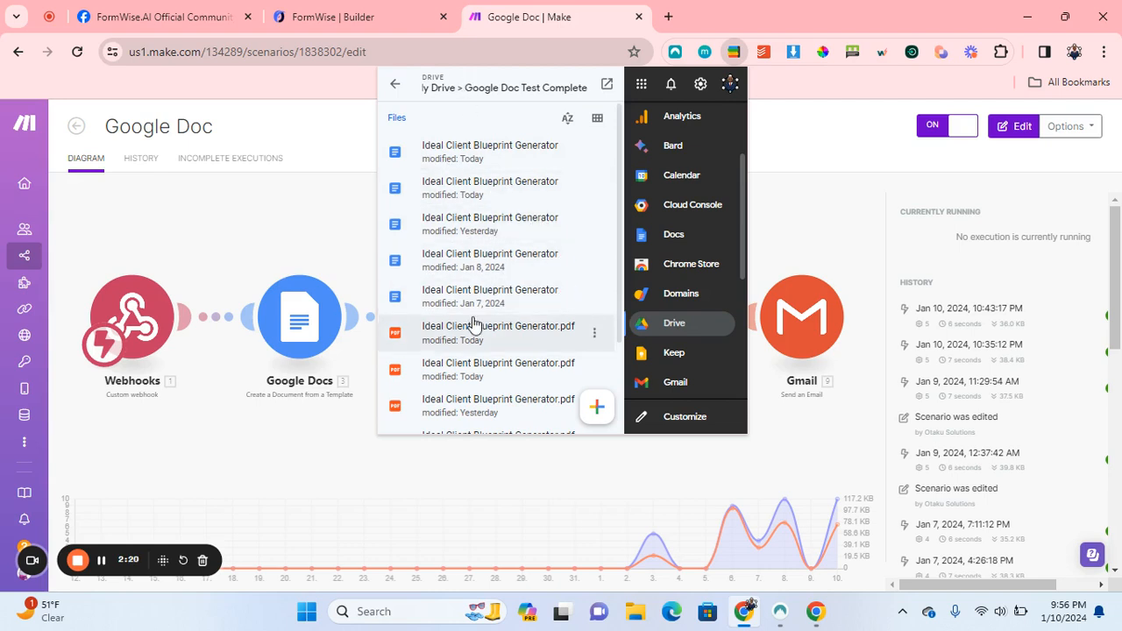
pyautogui.scroll(-2, 473, 324)
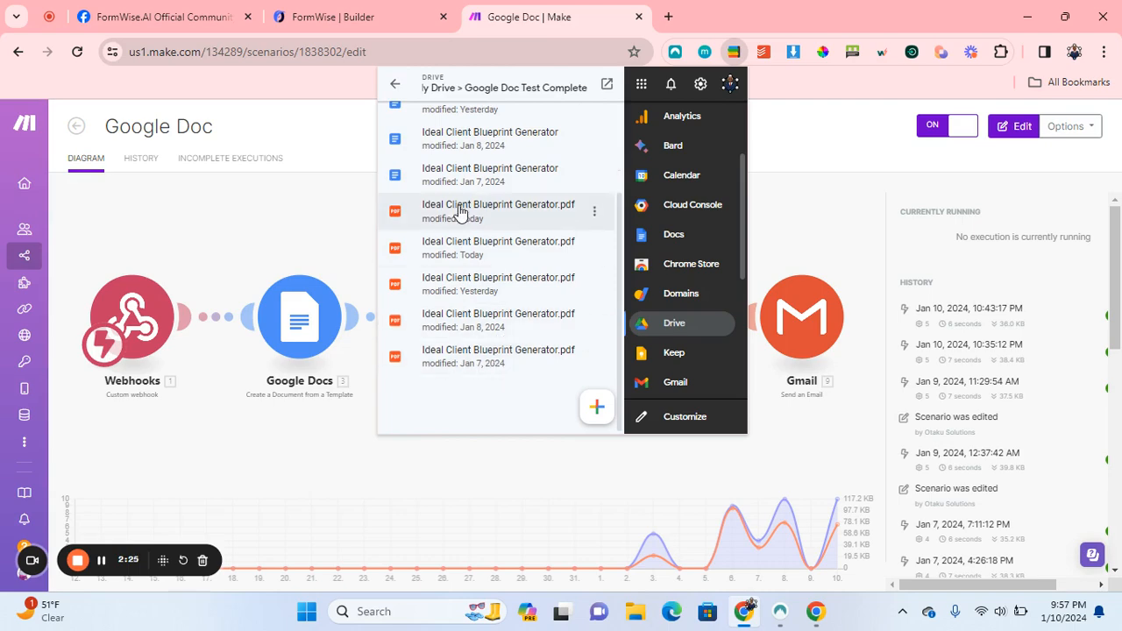
pyautogui.scroll(2, 410, 191)
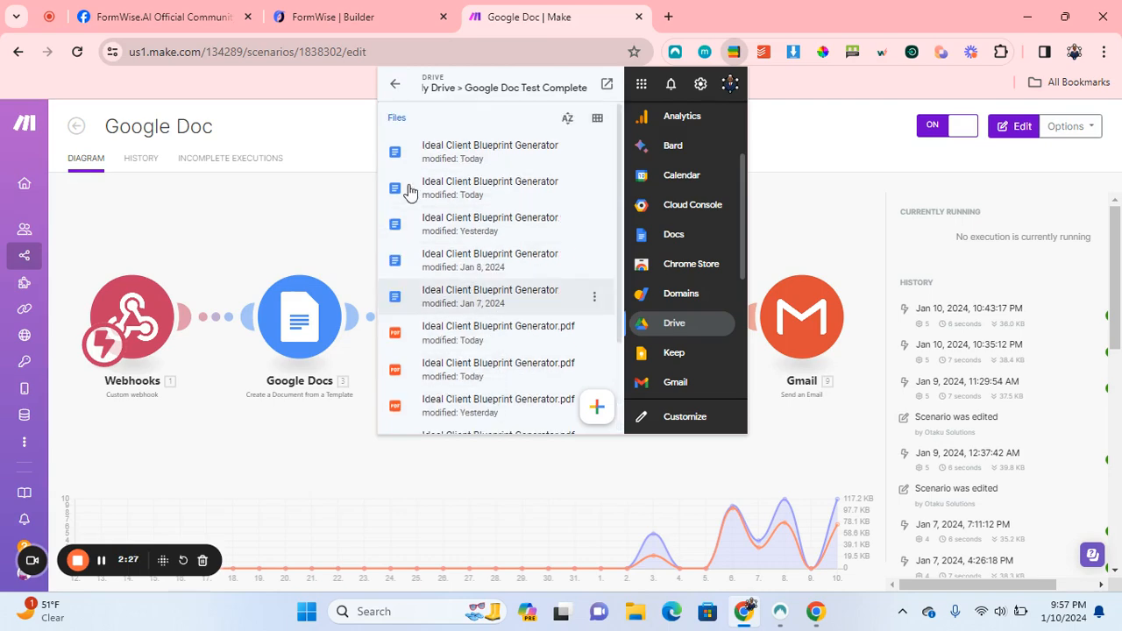
pyautogui.click(283, 205)
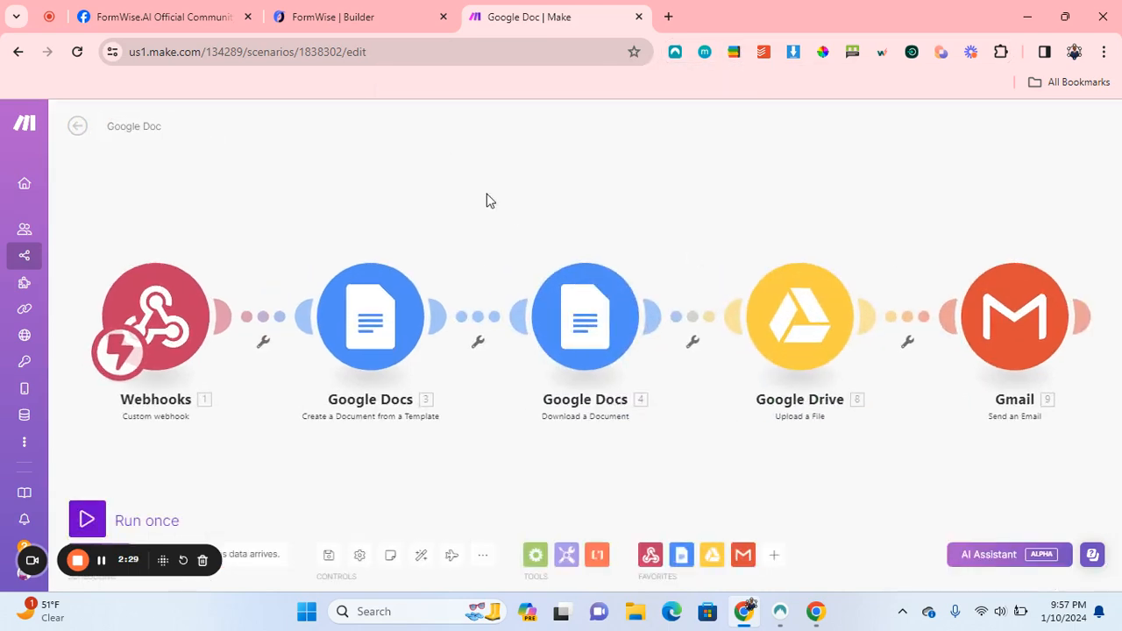
# Leave the Google Doc scenario and switch to the FormWise tools dashboard.
pyautogui.click(77, 127)
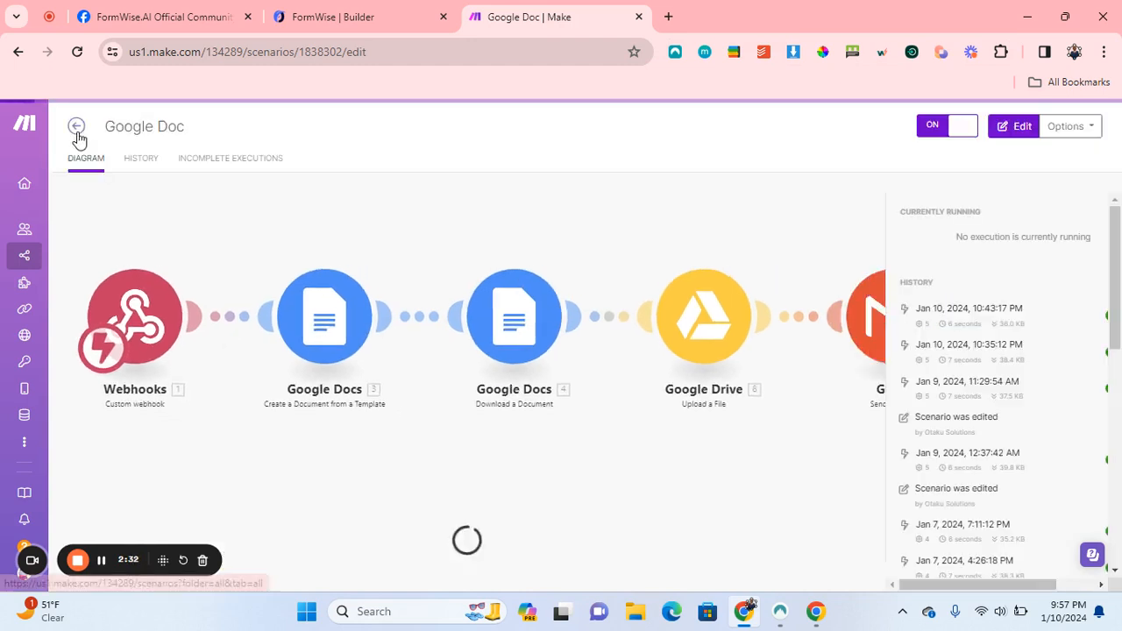
pyautogui.click(394, 19)
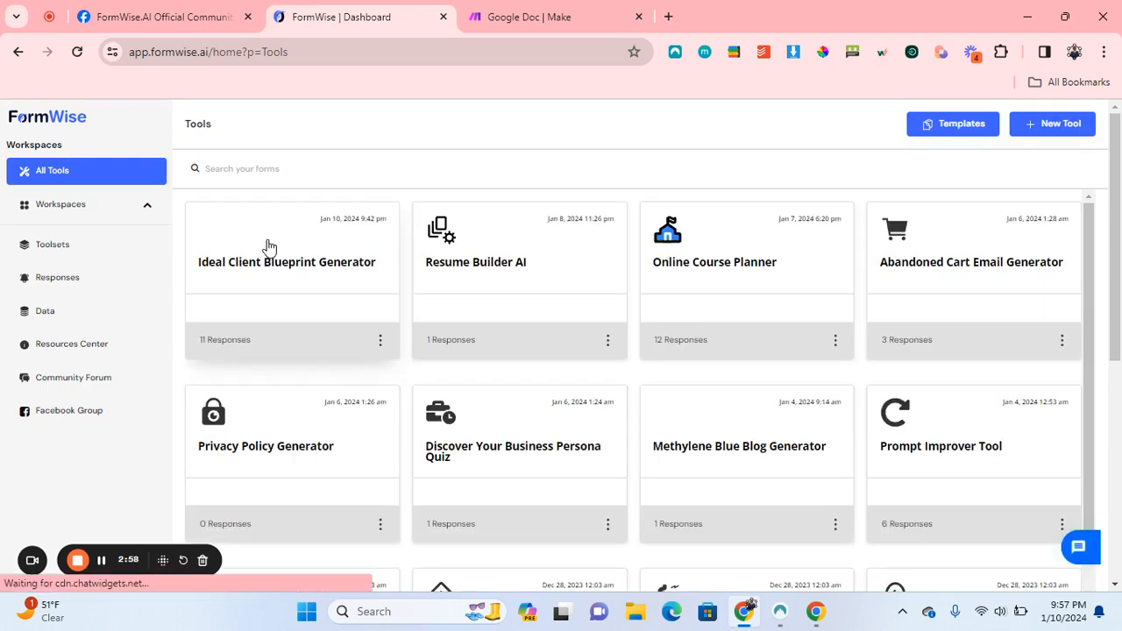
# Preview the Ideal Client Blueprint Generator form in a new tab.
pyautogui.click(269, 247)
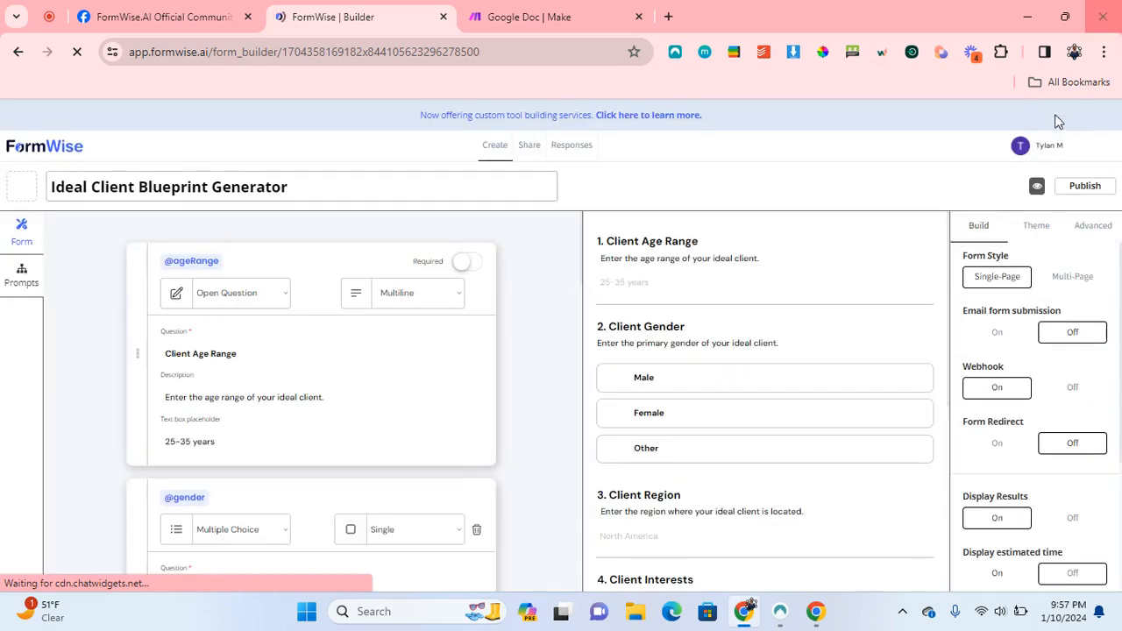
pyautogui.click(1042, 187)
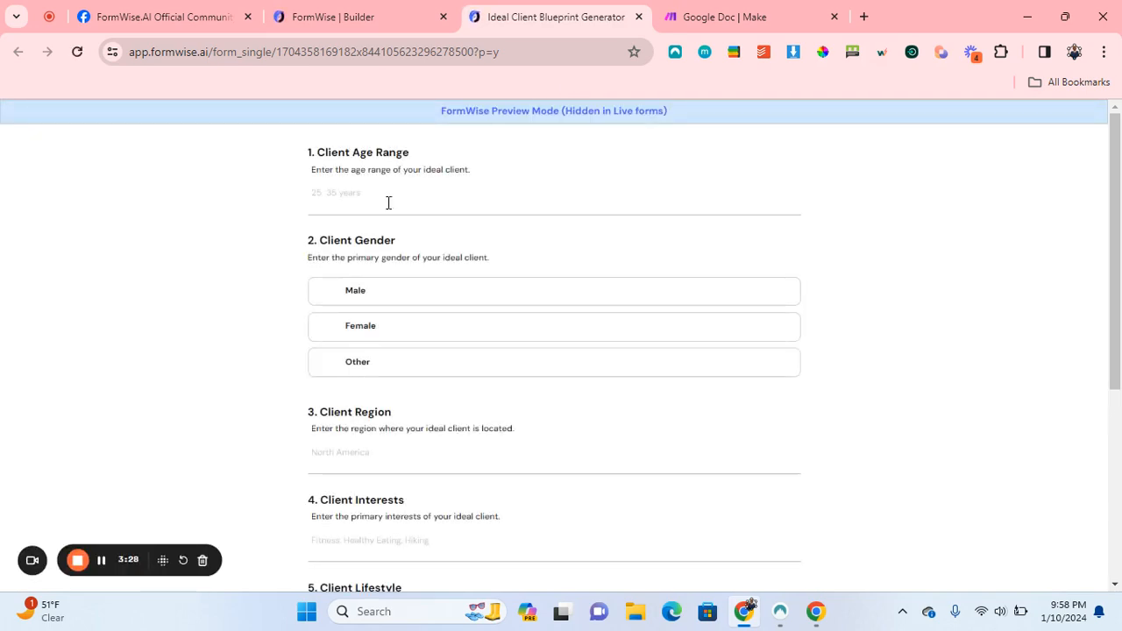
# Answer age range 25, gender Female, region Los Angeles, interests 'Healthy and Very Active'.
pyautogui.click(360, 187)
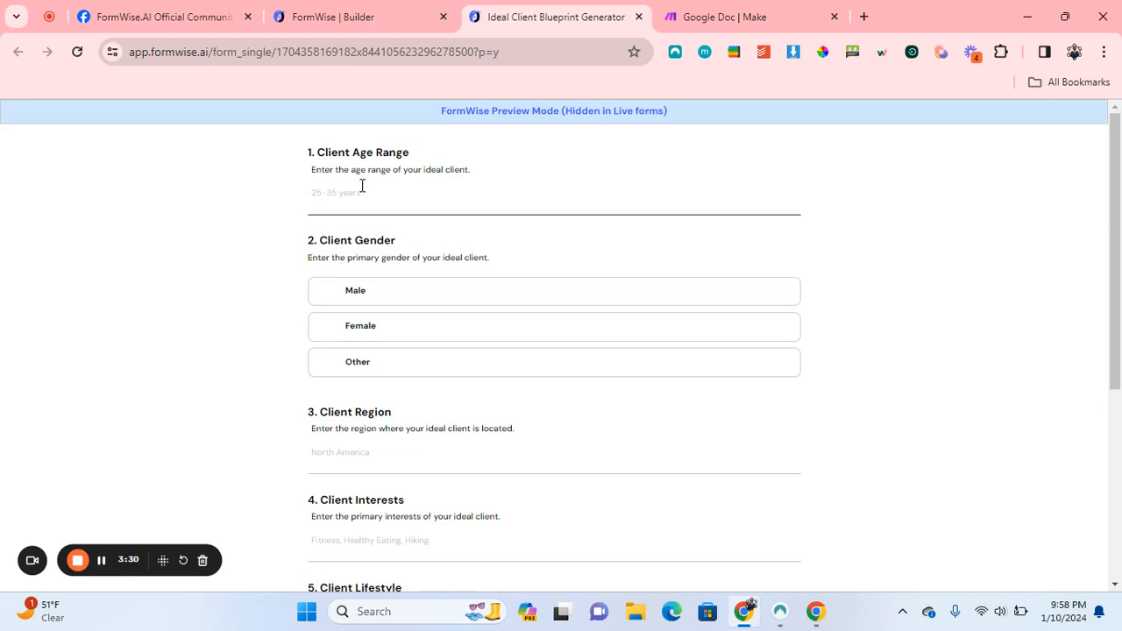
pyautogui.write('25')
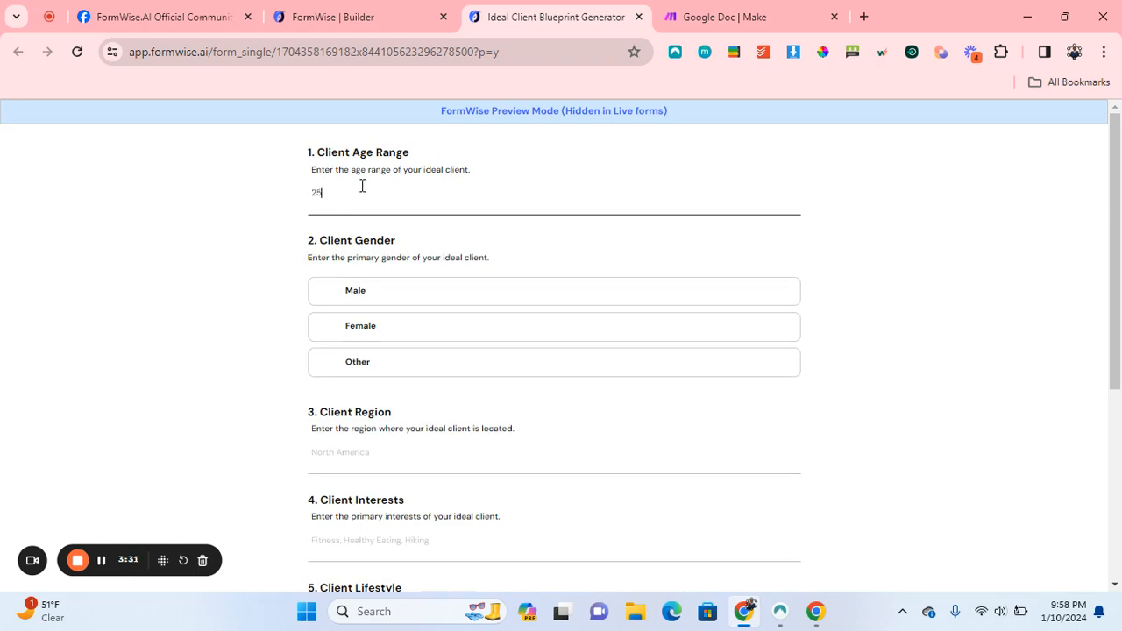
pyautogui.click(375, 340)
pyautogui.click(353, 454)
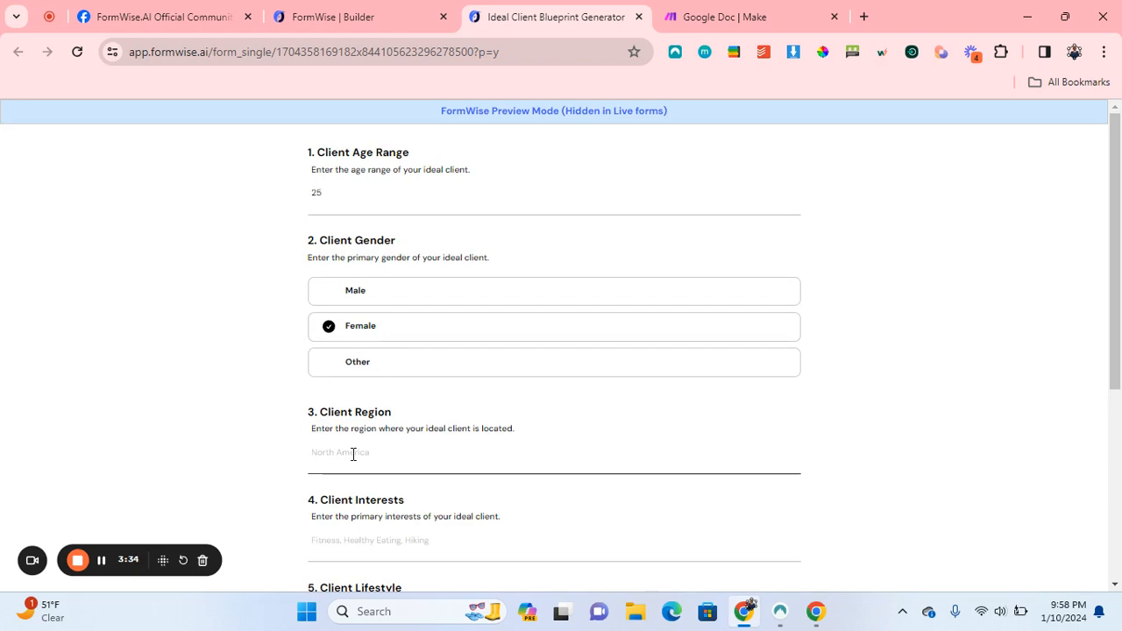
pyautogui.write('Los Angeles')
pyautogui.scroll(-1, 353, 453)
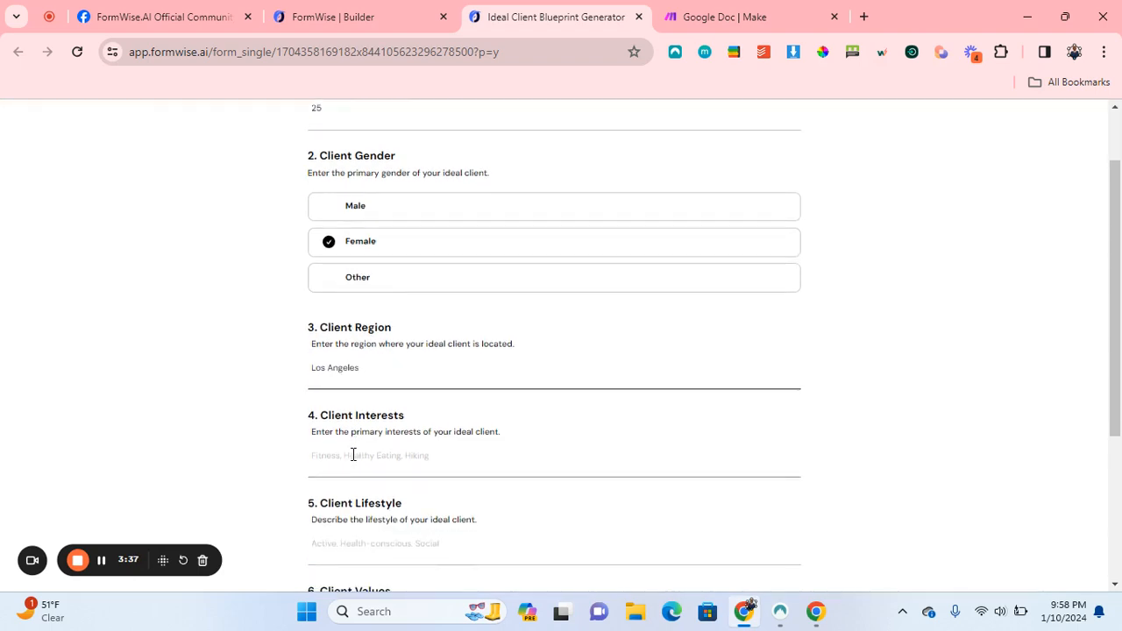
pyautogui.click(338, 455)
pyautogui.write('Healthy')
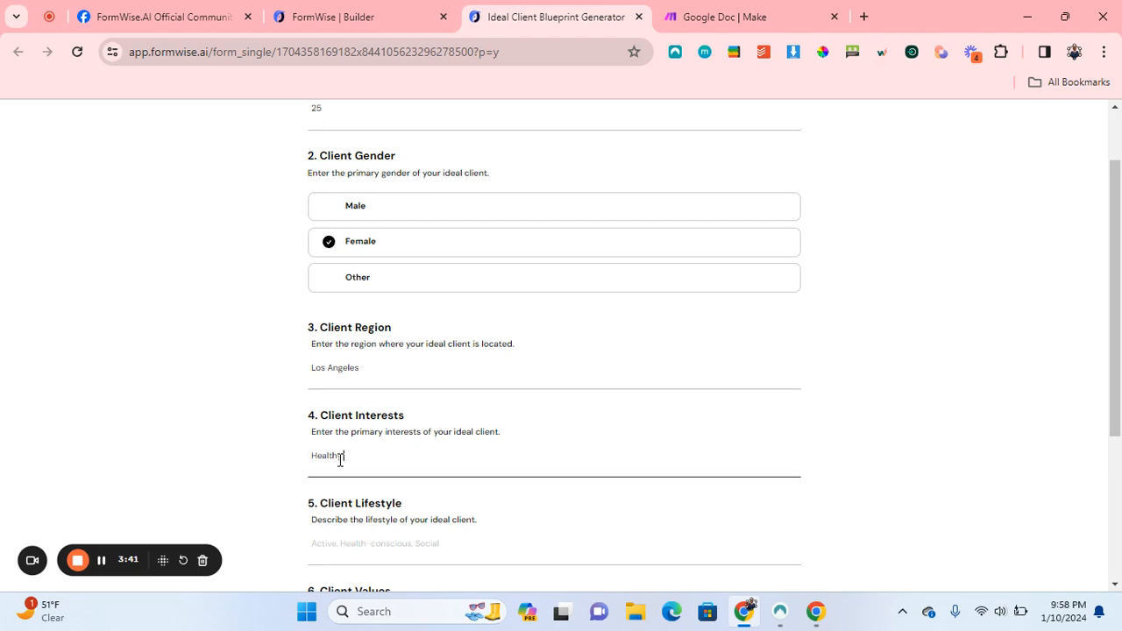
pyautogui.write(' and Very Active')
# Enter lifestyle 'Social and Energetic', values Community, pain points 'On a budget for 6 months', and submit.
pyautogui.scroll(-2, 340, 459)
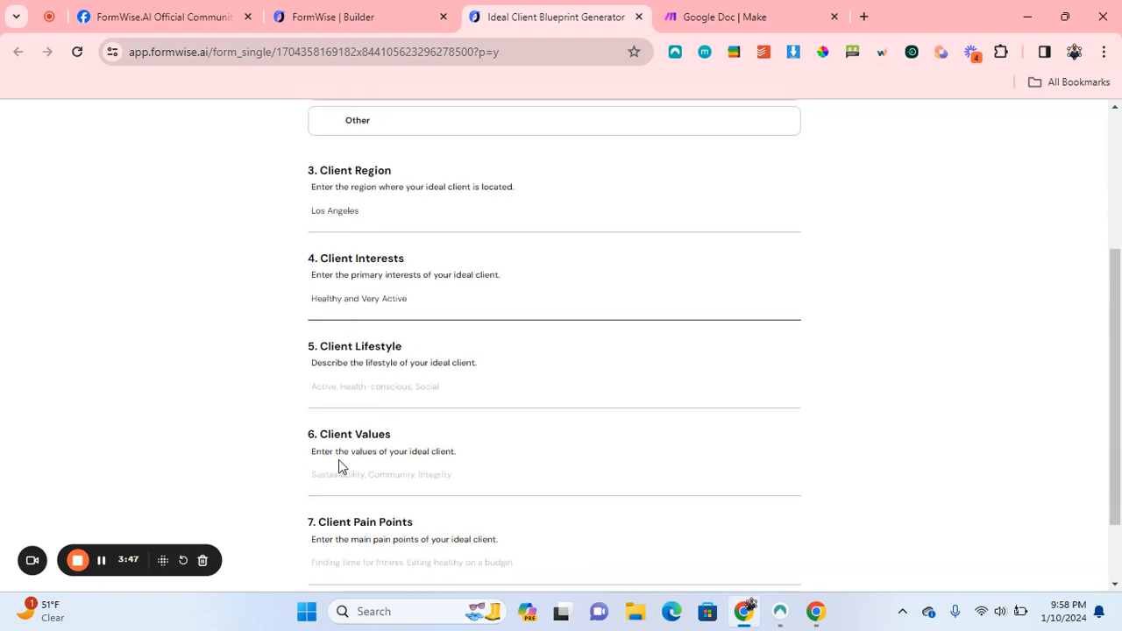
pyautogui.click(396, 398)
pyautogui.write('S')
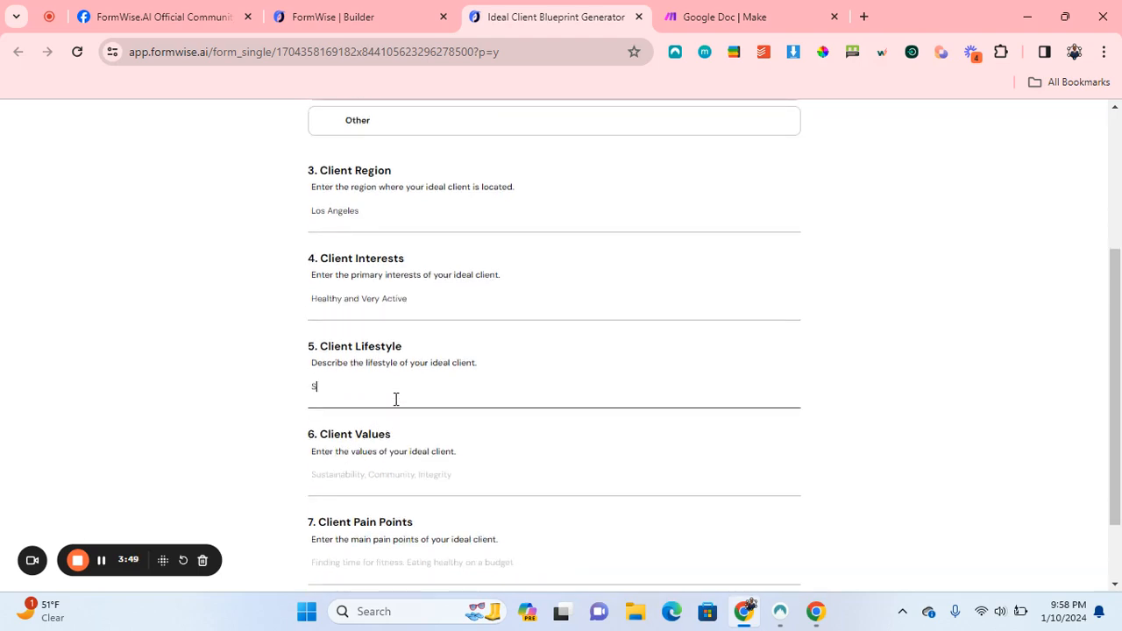
pyautogui.write('ocial and Energetic')
pyautogui.scroll(-1, 395, 399)
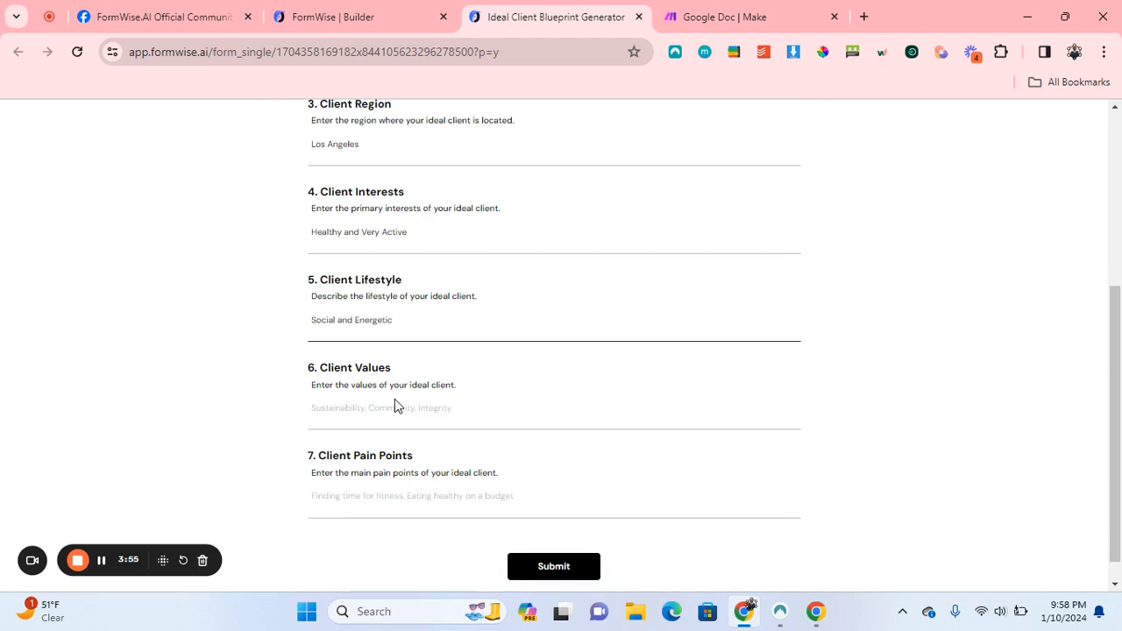
pyautogui.click(377, 412)
pyautogui.write('Commu')
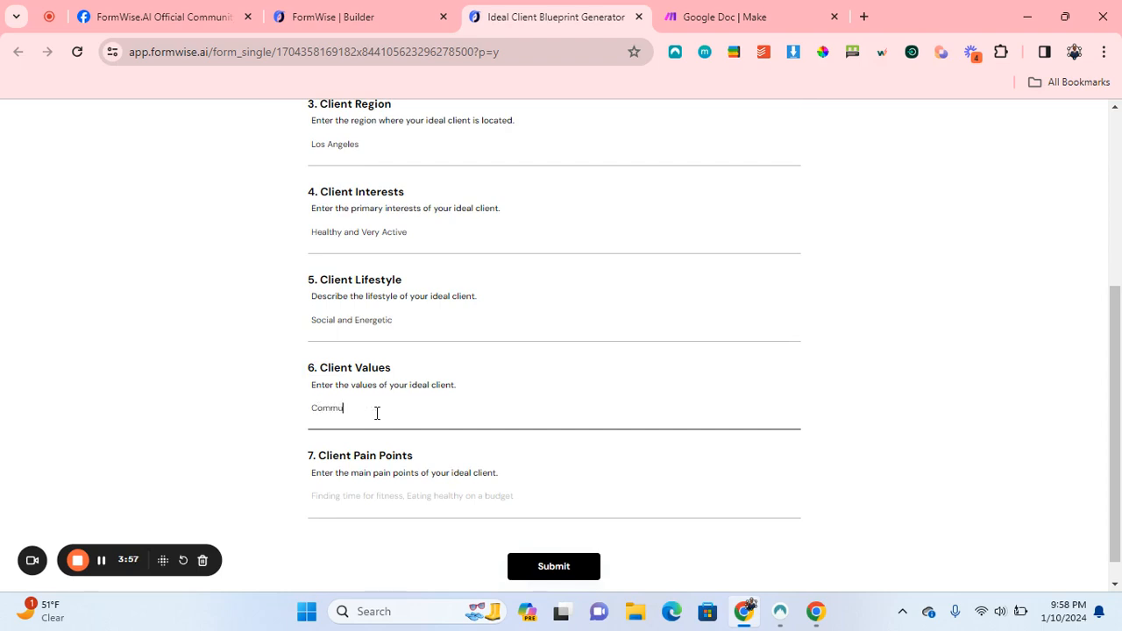
pyautogui.write('nity')
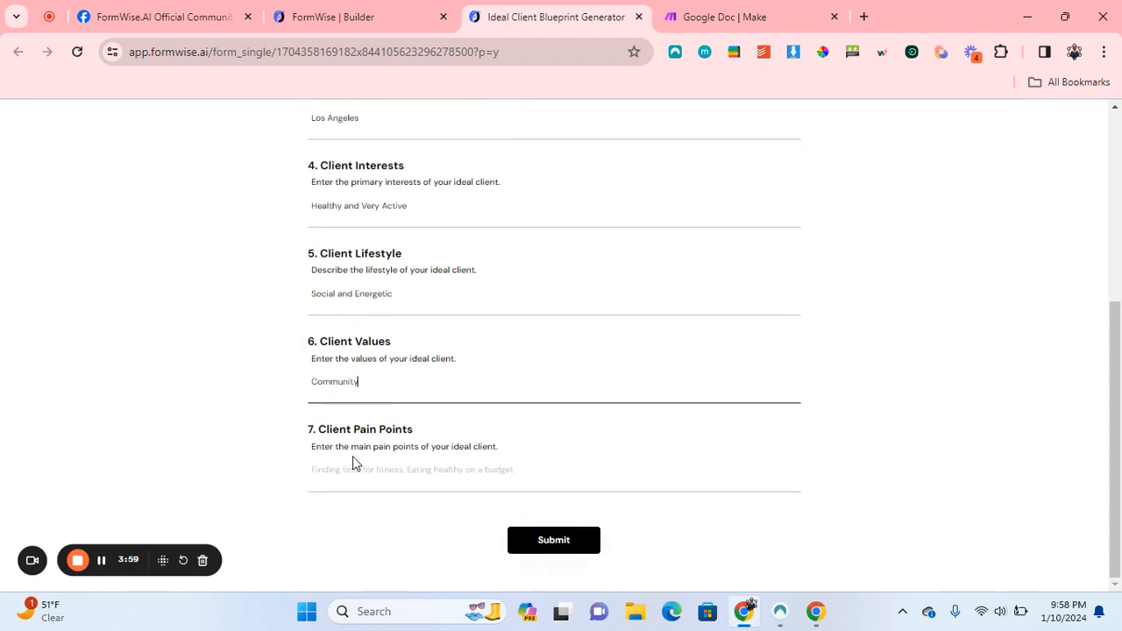
pyautogui.click(356, 468)
pyautogui.write('C')
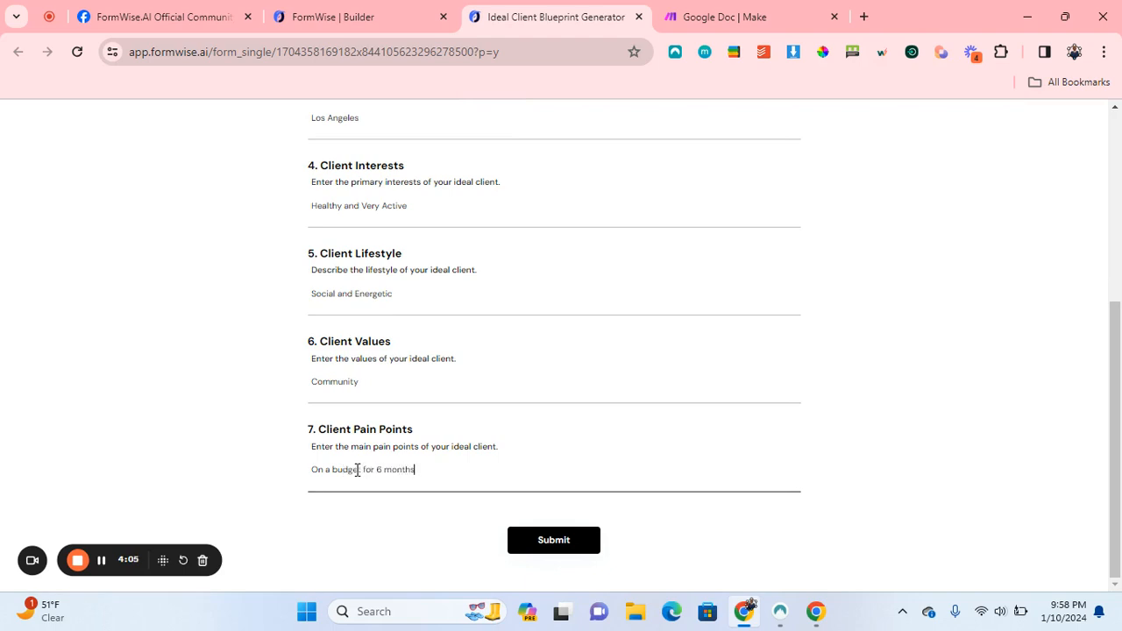
pyautogui.click(544, 540)
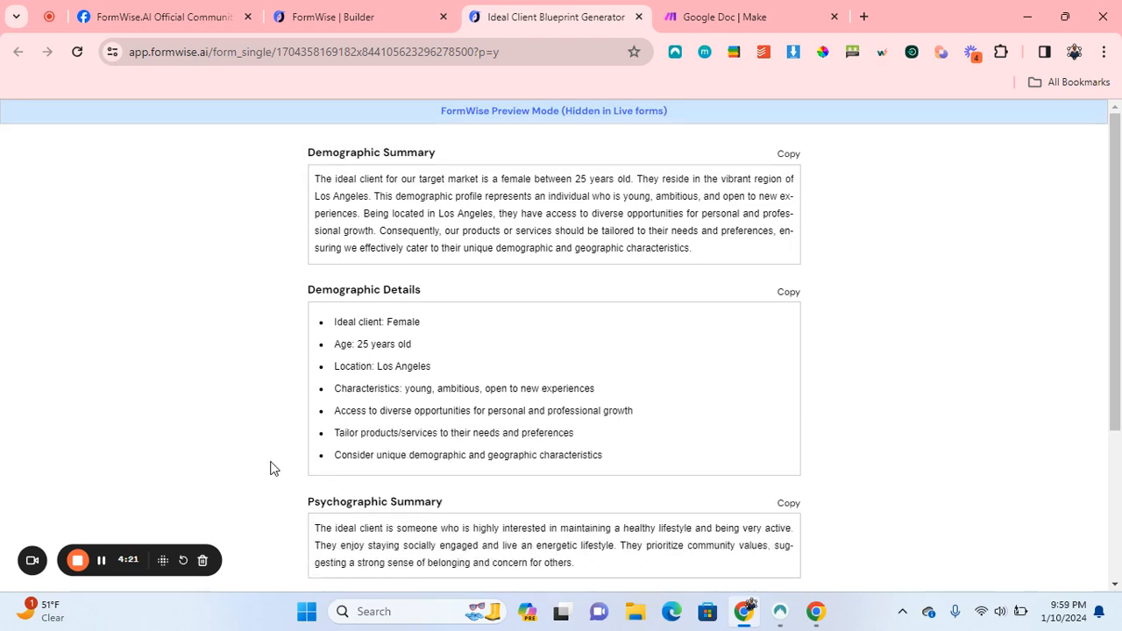
# Scroll through the generated Demographic, Psychographic and Pain Points sections of the blueprint.
pyautogui.scroll(-3, 275, 469)
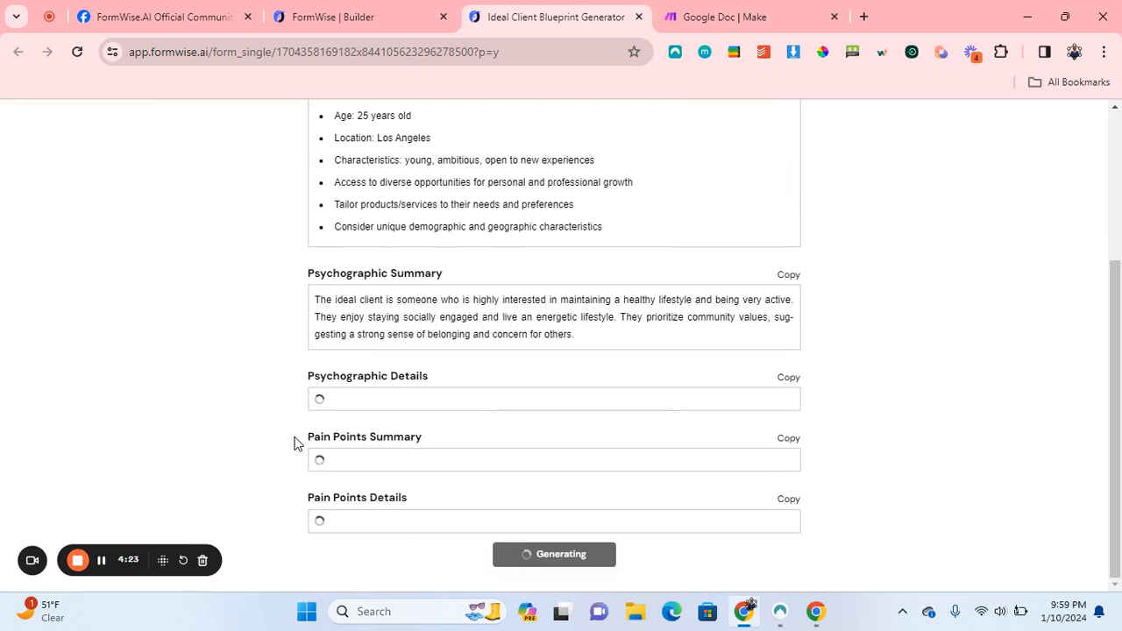
pyautogui.scroll(-1, 292, 437)
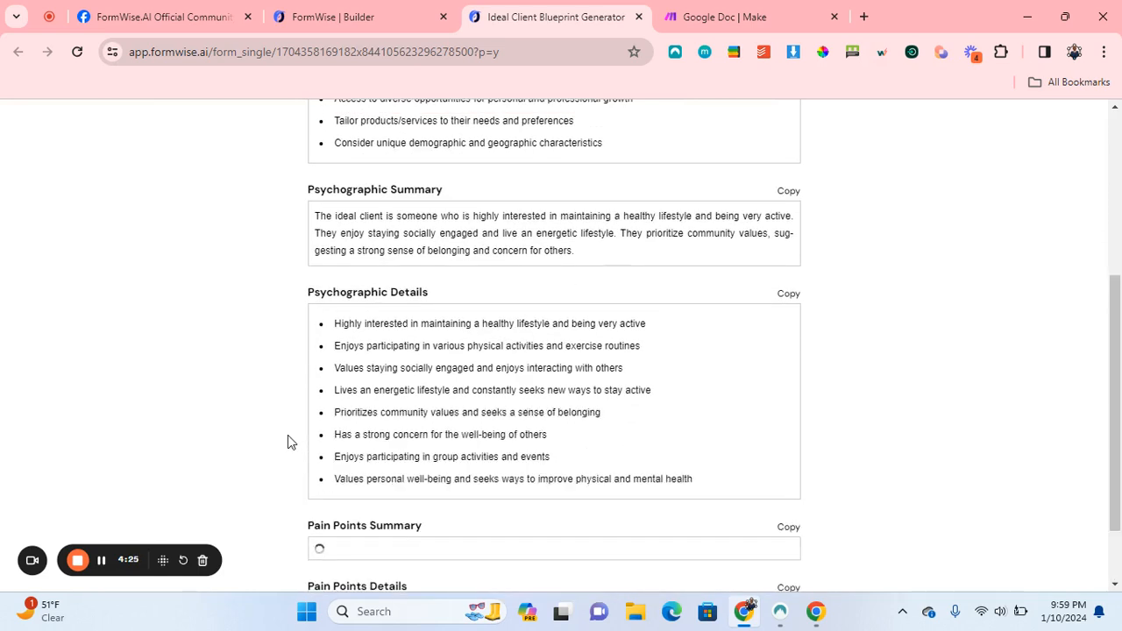
pyautogui.scroll(-2, 288, 435)
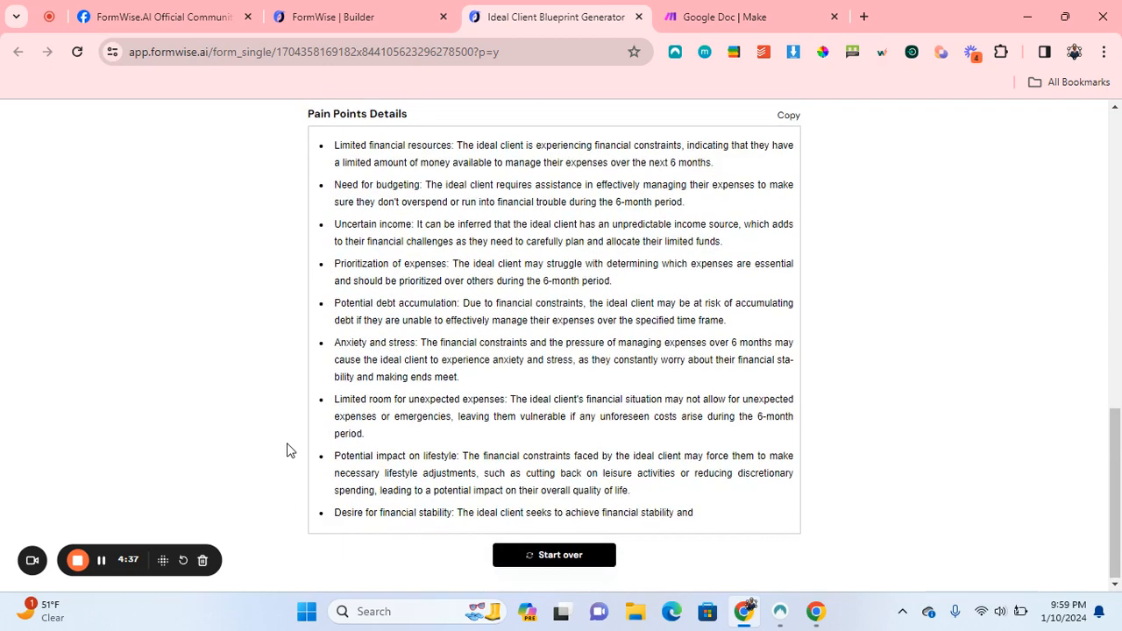
# Open the Jan 10 10:43 PM run and inspect the webhook's ai_response, Step_6 and form_data output.
pyautogui.click(676, 12)
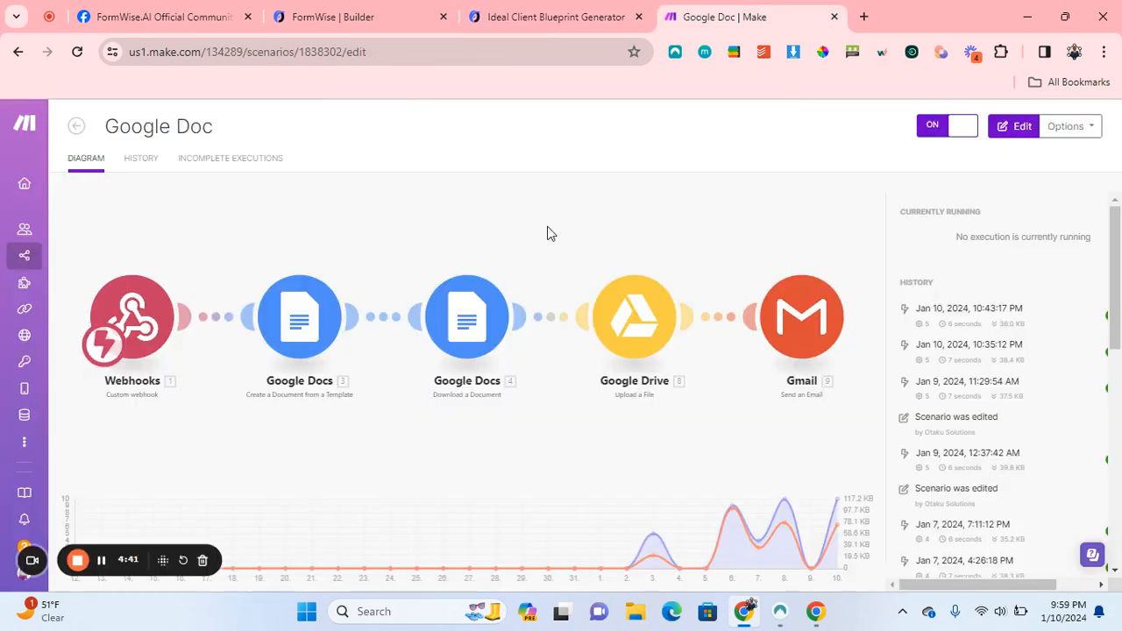
pyautogui.click(968, 324)
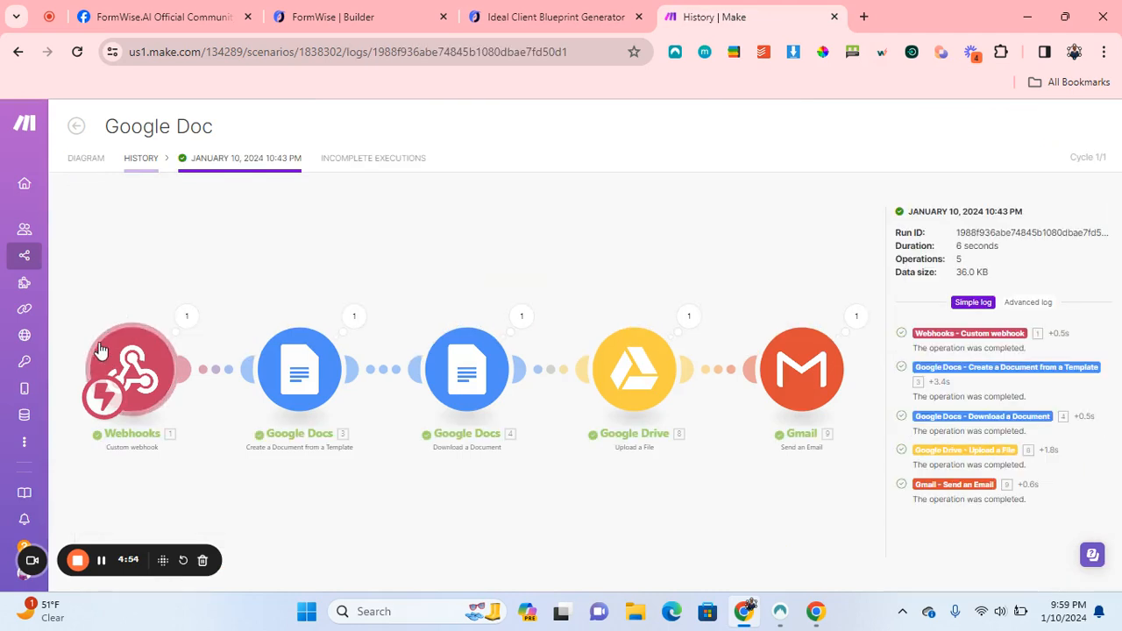
pyautogui.click(185, 316)
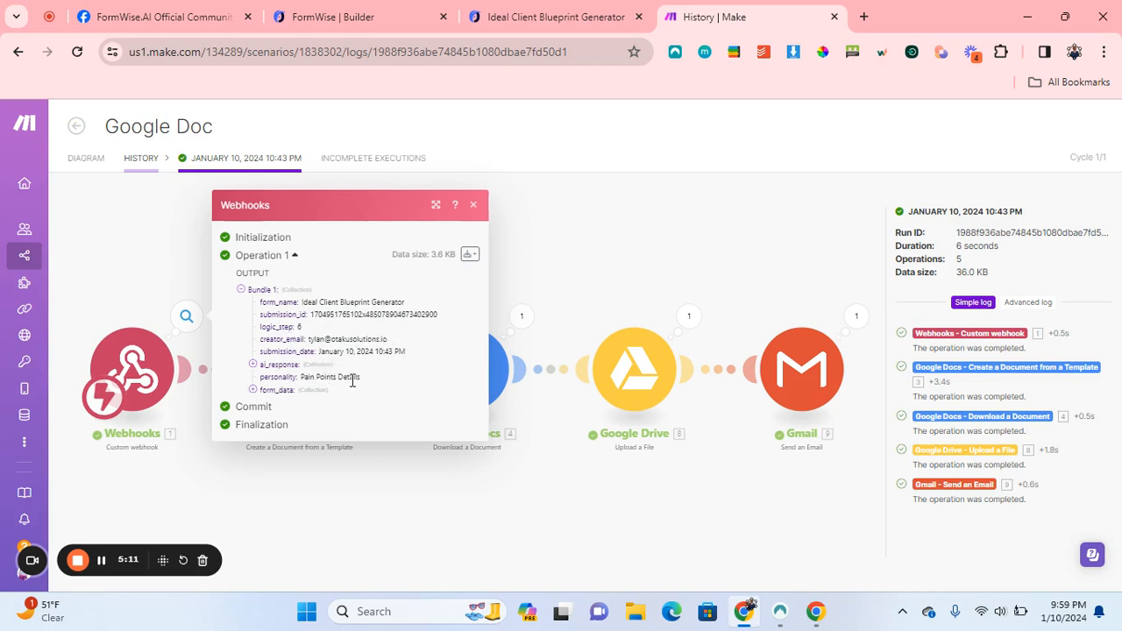
pyautogui.click(284, 371)
pyautogui.scroll(-5, 364, 367)
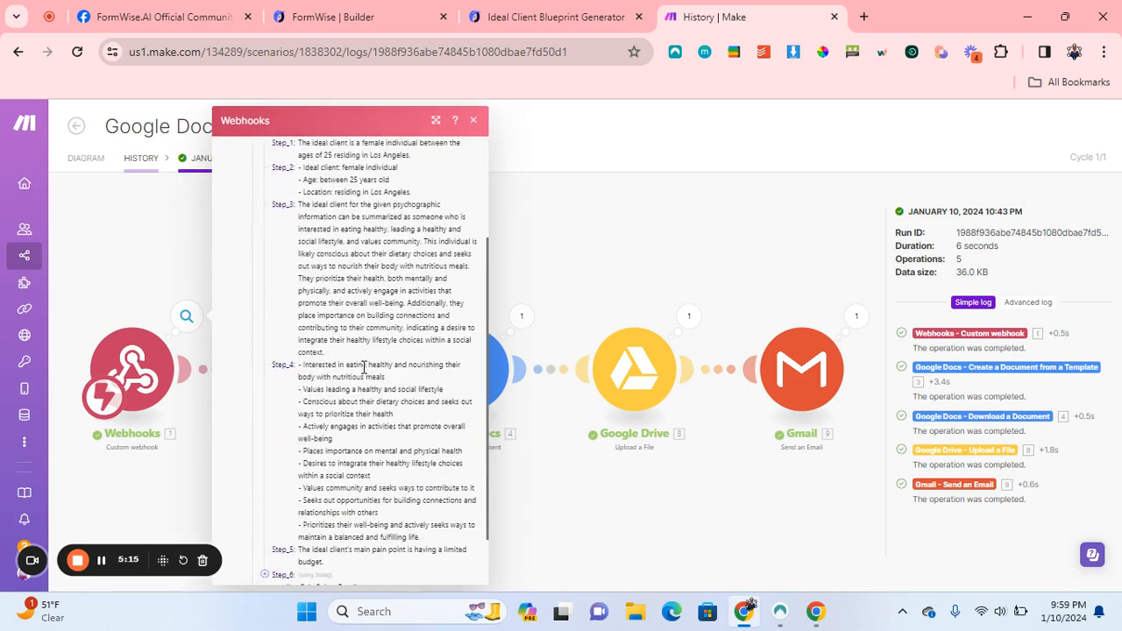
pyautogui.scroll(5, 363, 373)
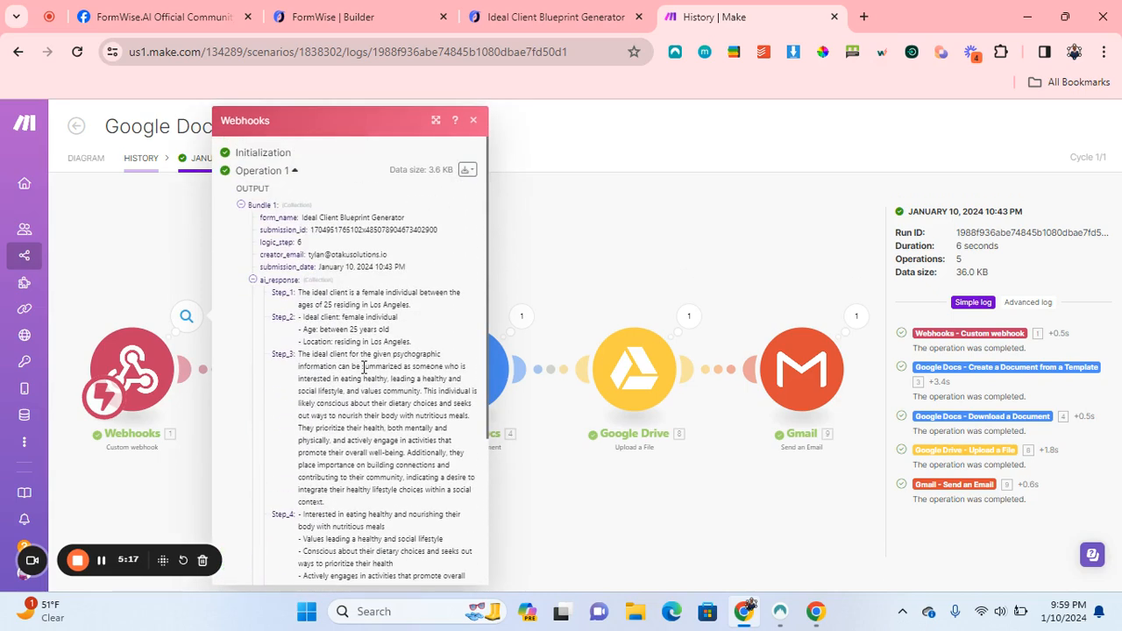
pyautogui.scroll(-5, 369, 368)
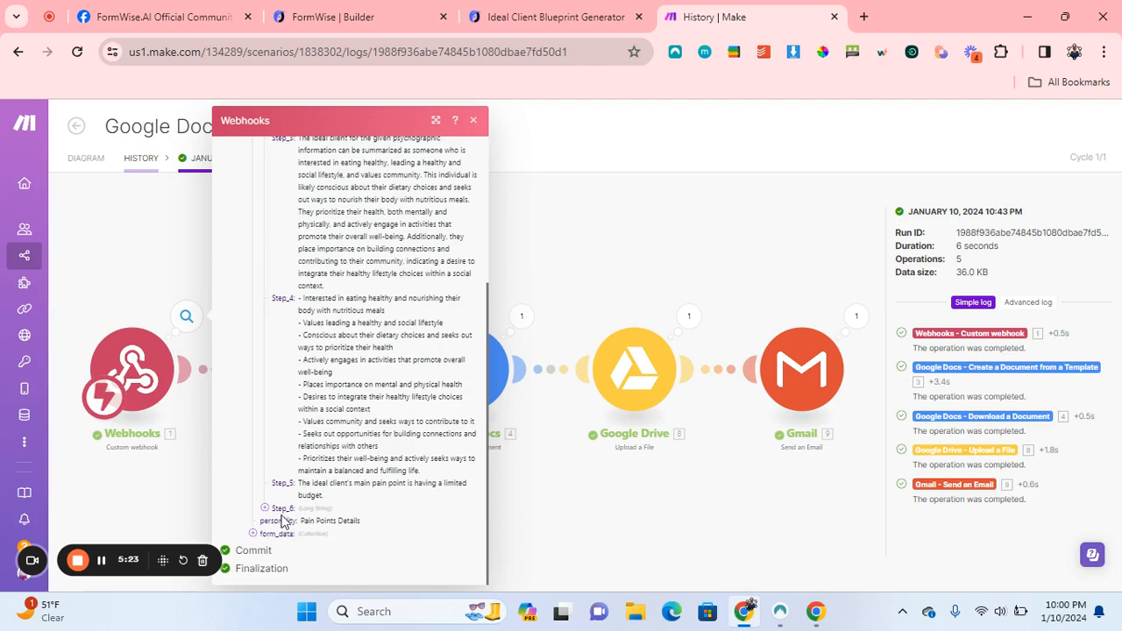
pyautogui.click(282, 509)
pyautogui.scroll(-8, 363, 487)
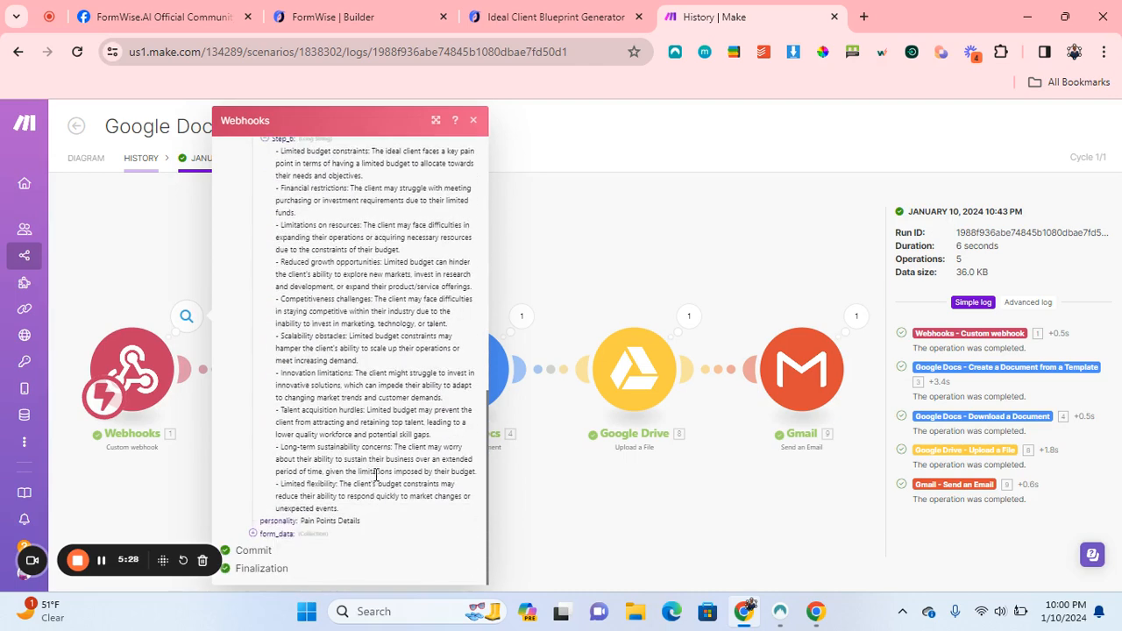
pyautogui.click(284, 535)
pyautogui.scroll(-2, 363, 470)
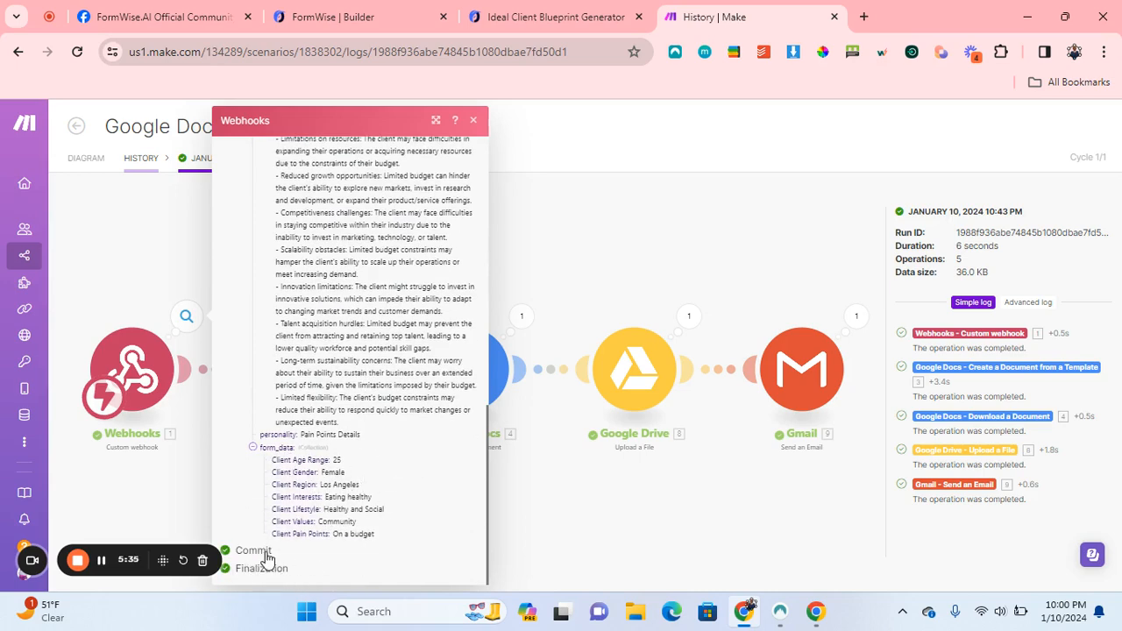
pyautogui.click(474, 122)
# Inspect the Google Docs module's input and output, then leave the run details.
pyautogui.click(306, 359)
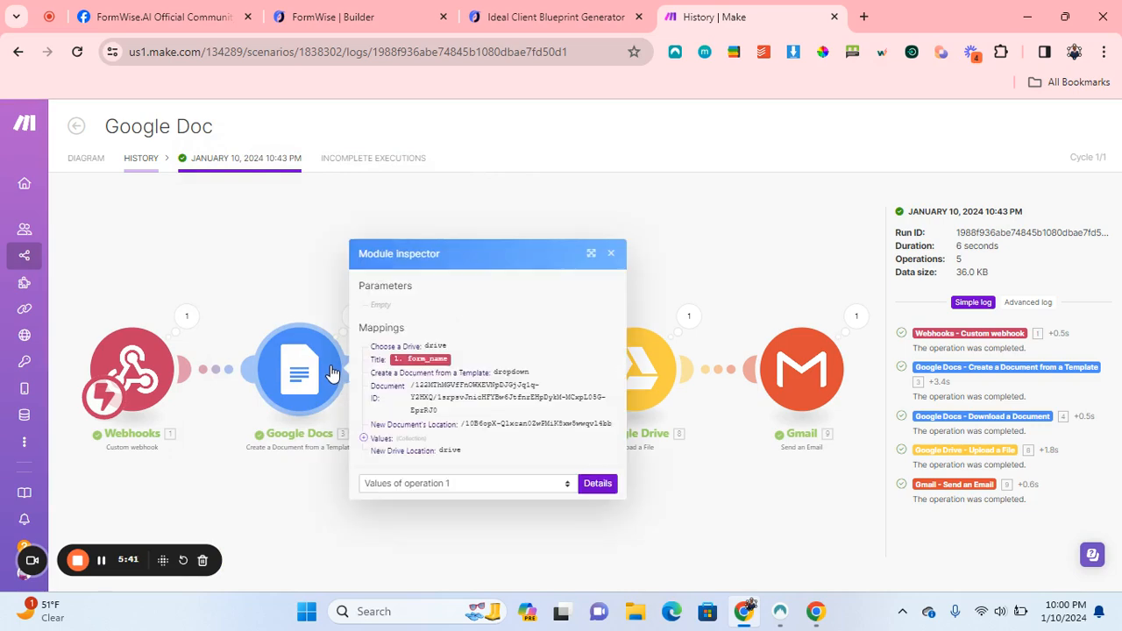
pyautogui.click(611, 253)
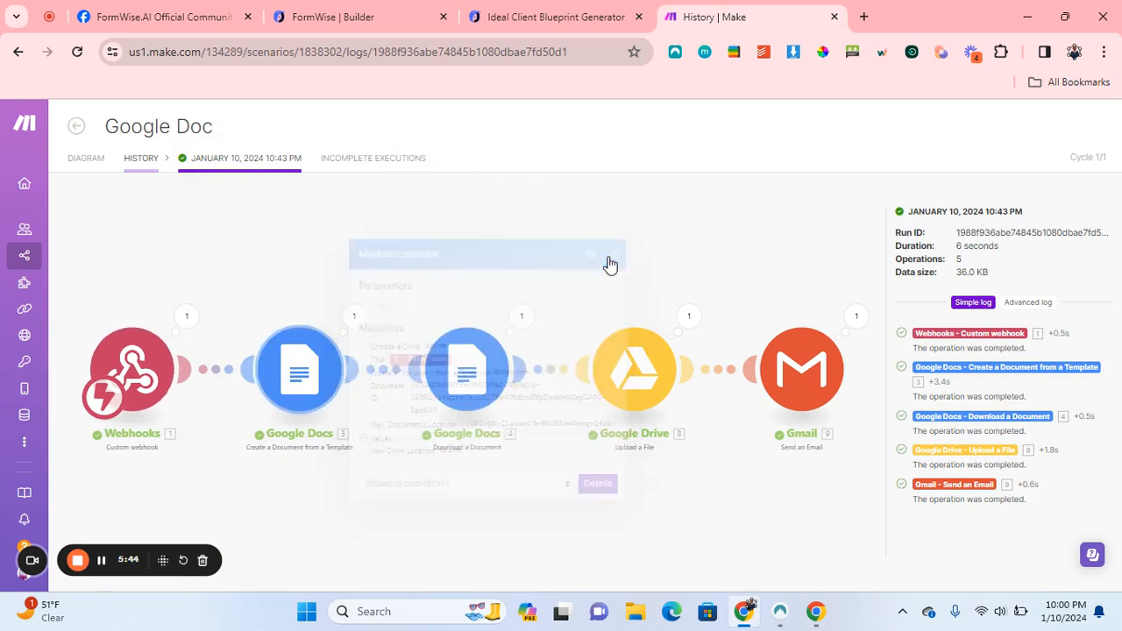
pyautogui.click(351, 318)
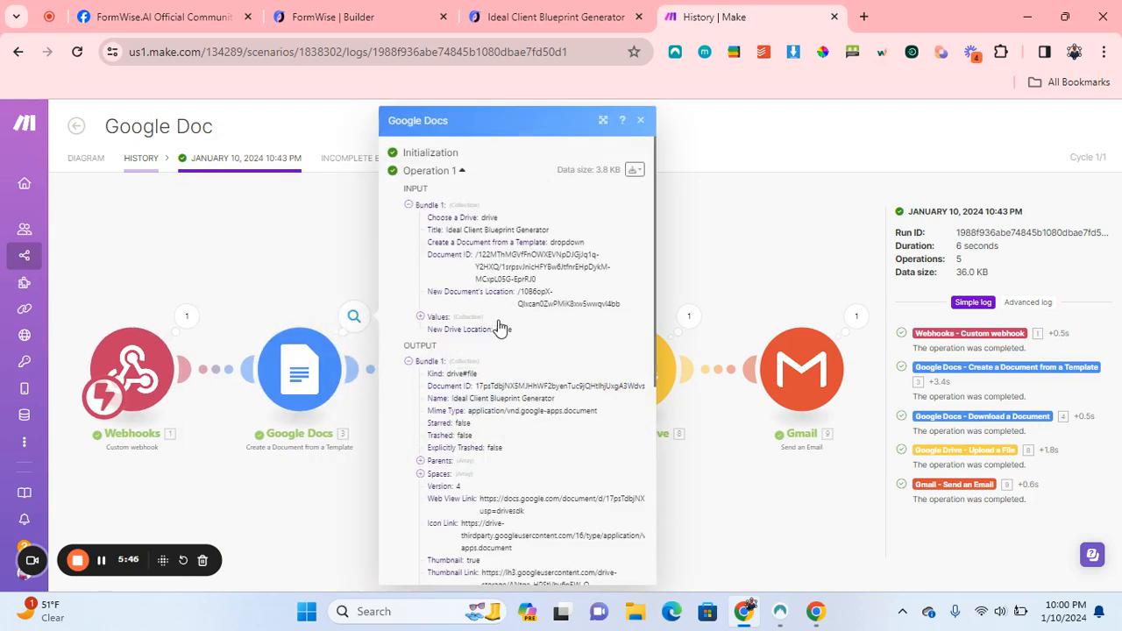
pyautogui.scroll(-3, 496, 324)
pyautogui.scroll(-5, 499, 320)
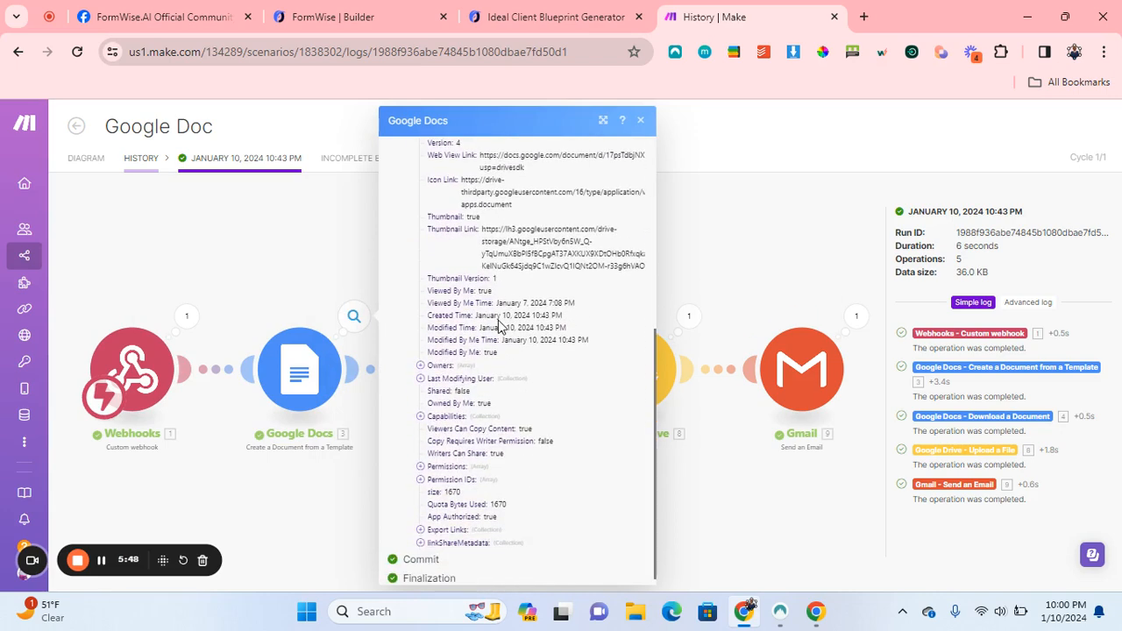
pyautogui.click(641, 120)
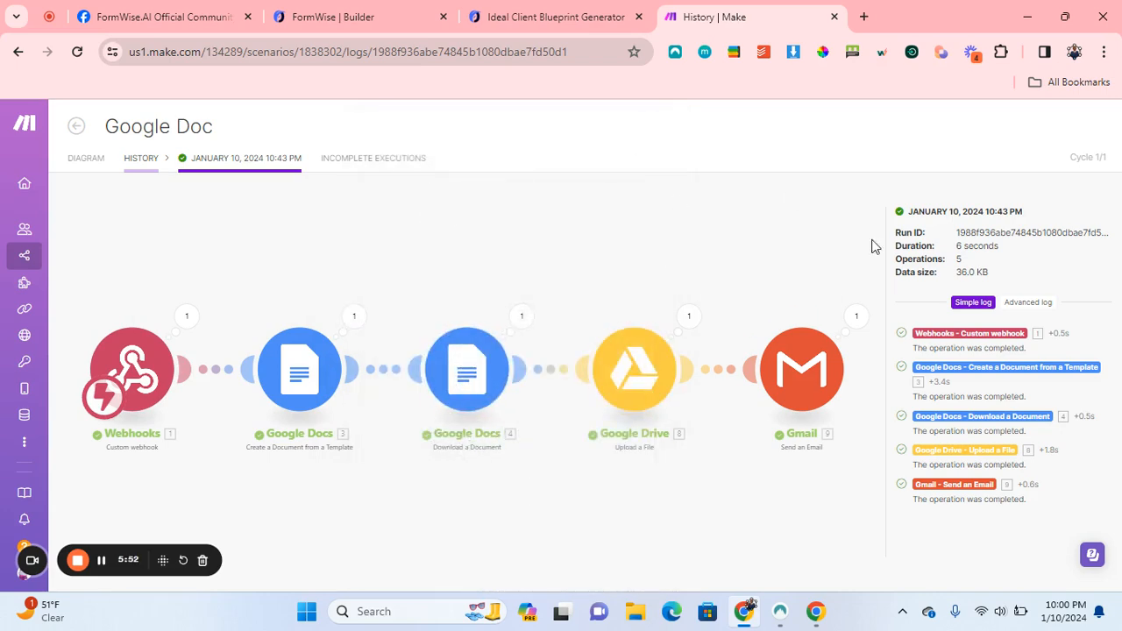
pyautogui.click(76, 130)
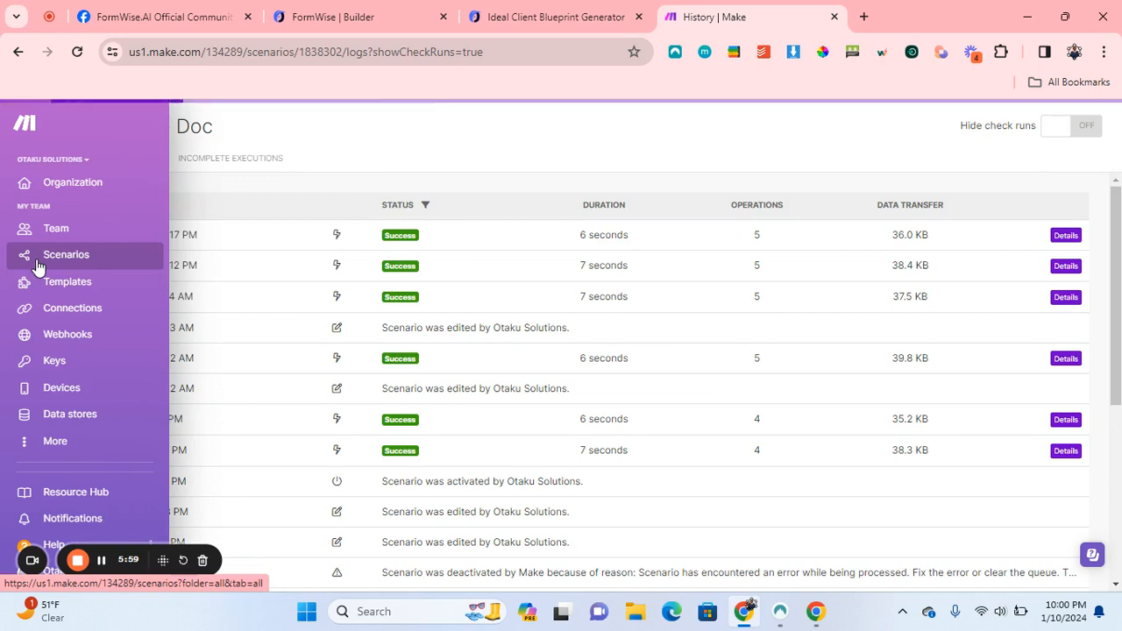
# Create a new blank scenario from the Scenarios list, then return to the blueprint results tab.
pyautogui.click(38, 266)
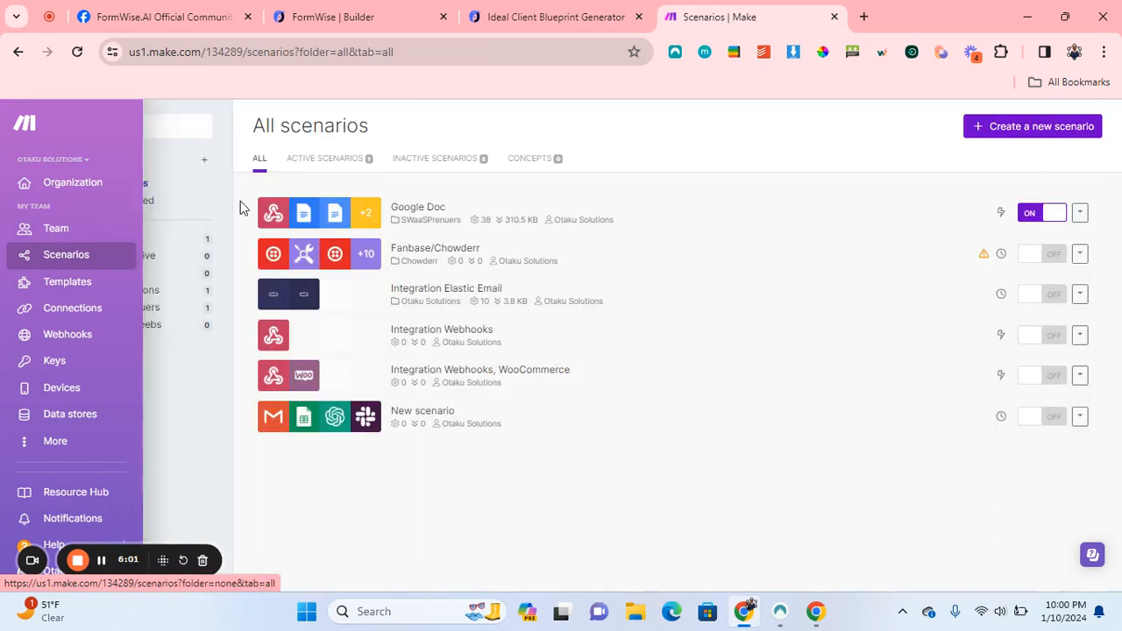
pyautogui.click(1043, 136)
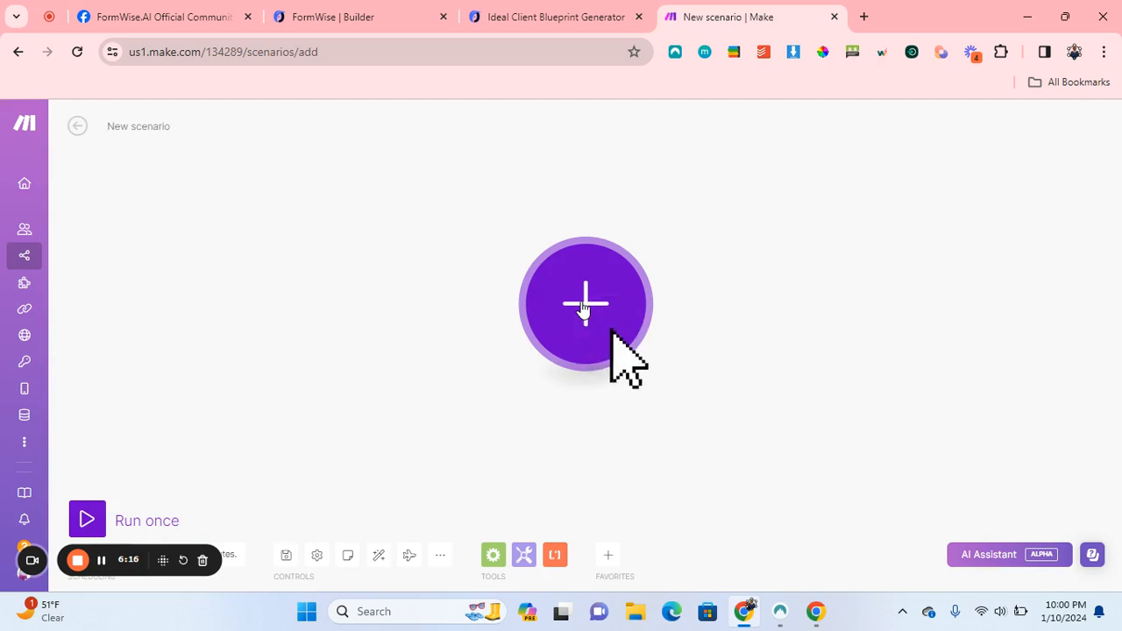
pyautogui.click(576, 12)
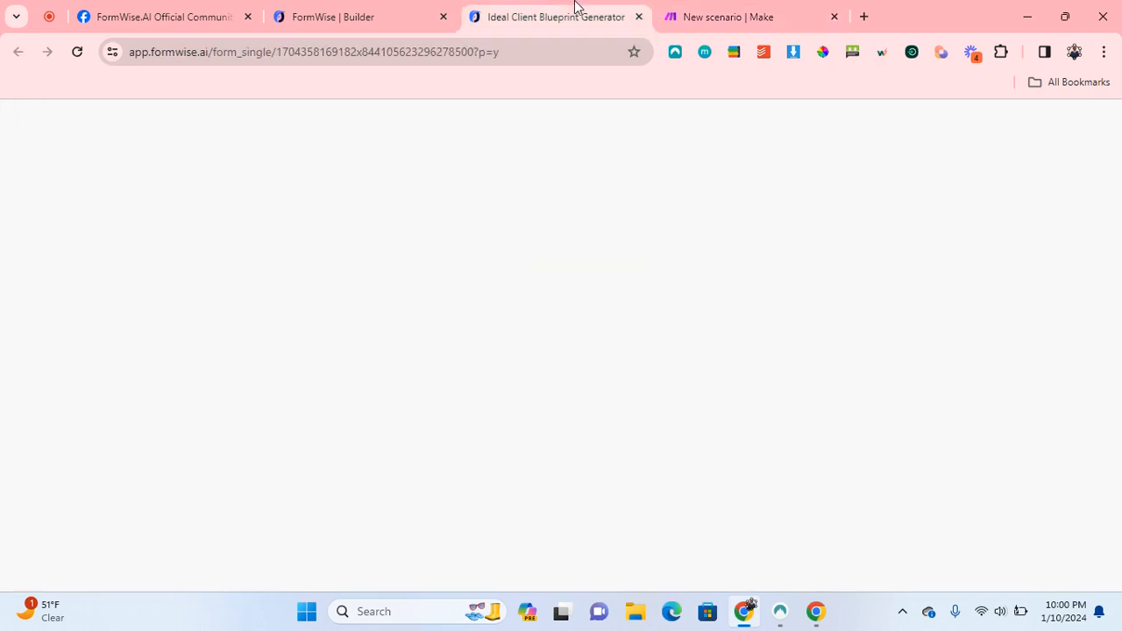
# Close the blueprint tab and clear the Online Course Planner's Response to Webhook URL field.
pyautogui.click(638, 17)
pyautogui.click(346, 13)
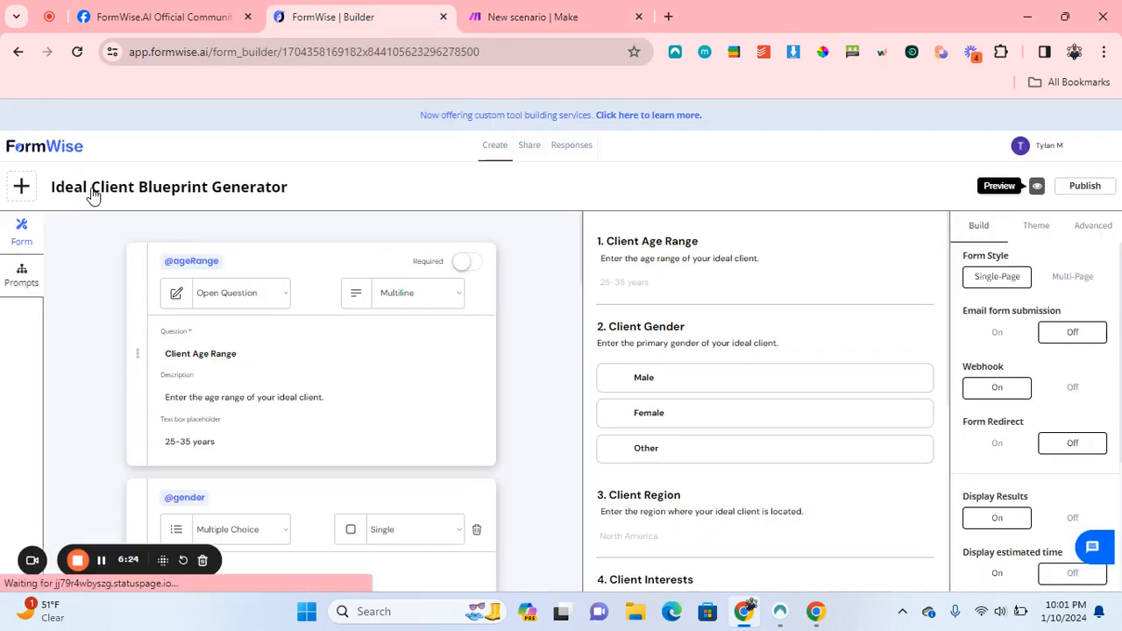
pyautogui.doubleClick(30, 152)
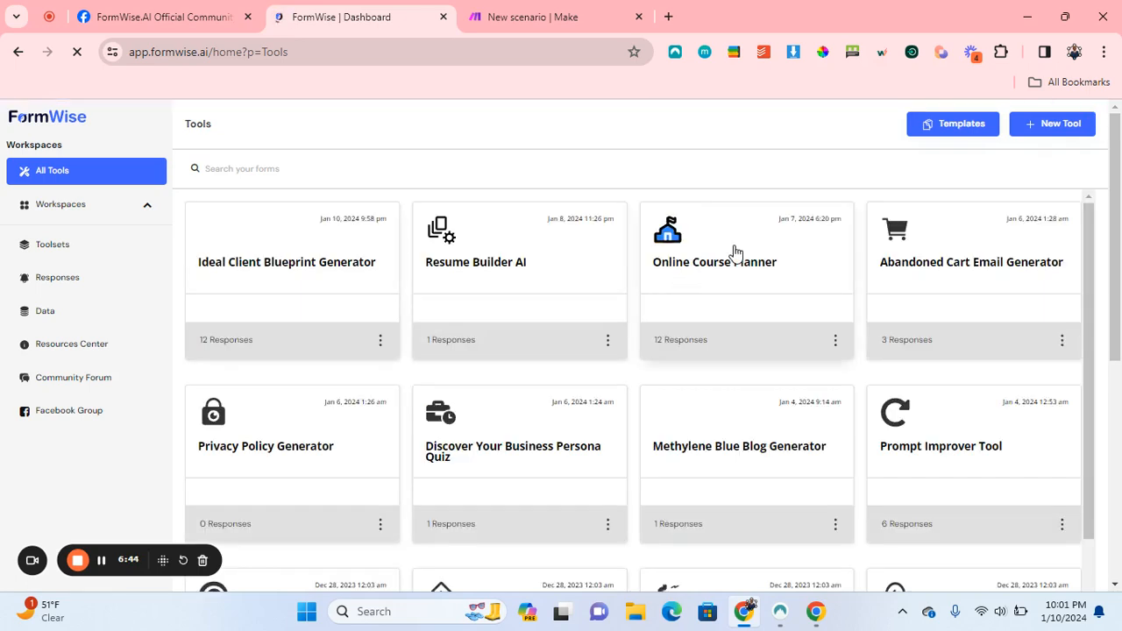
pyautogui.click(741, 252)
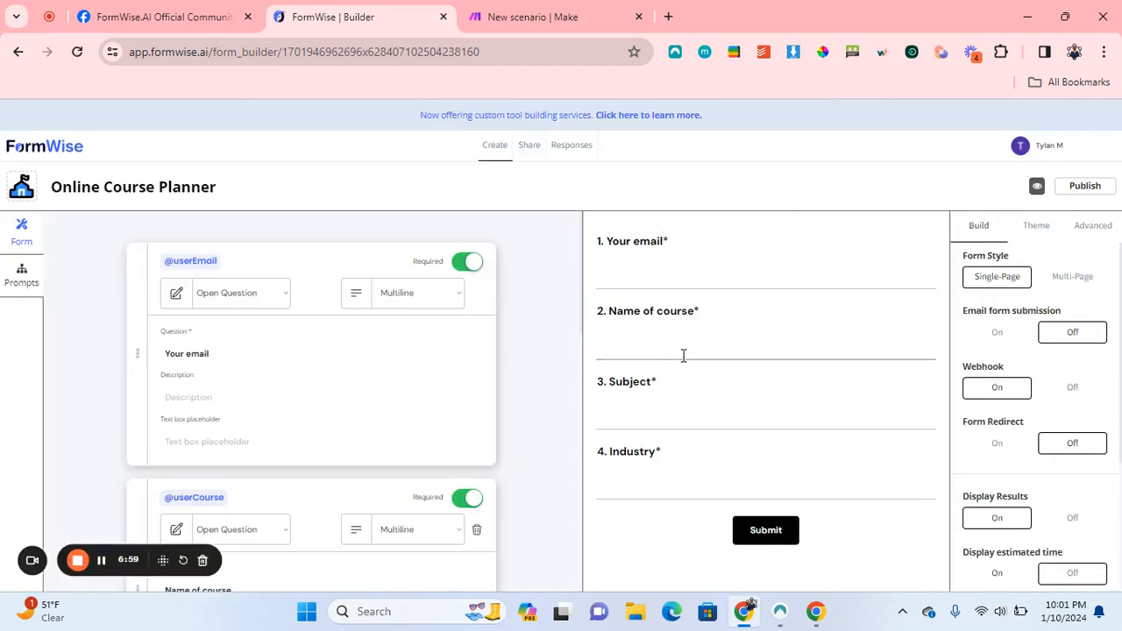
pyautogui.click(16, 278)
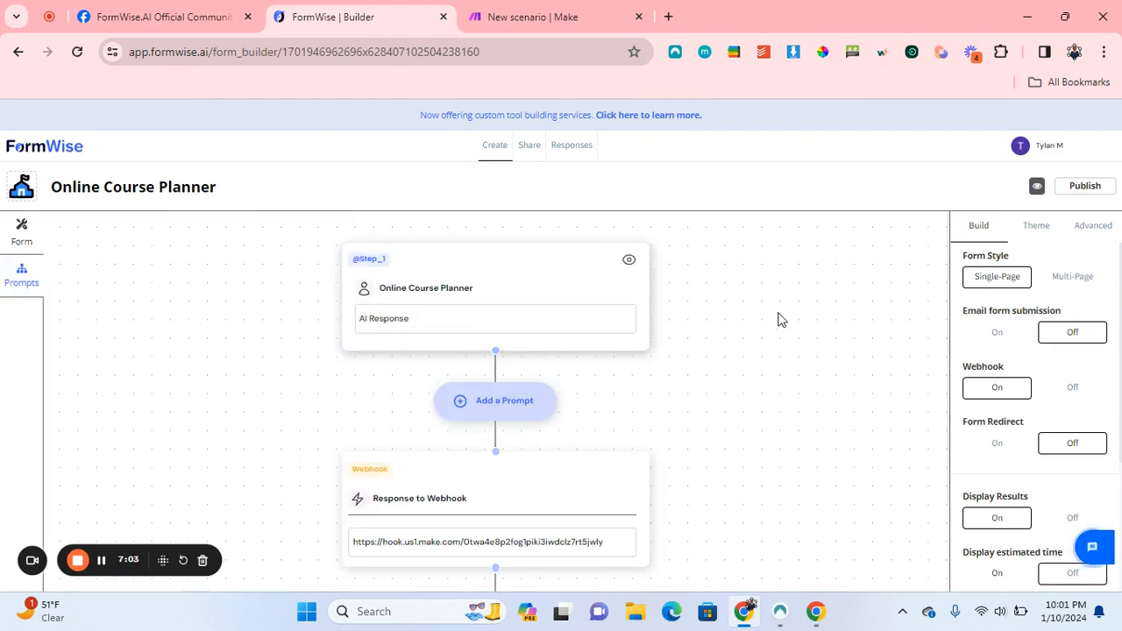
pyautogui.scroll(-1, 779, 319)
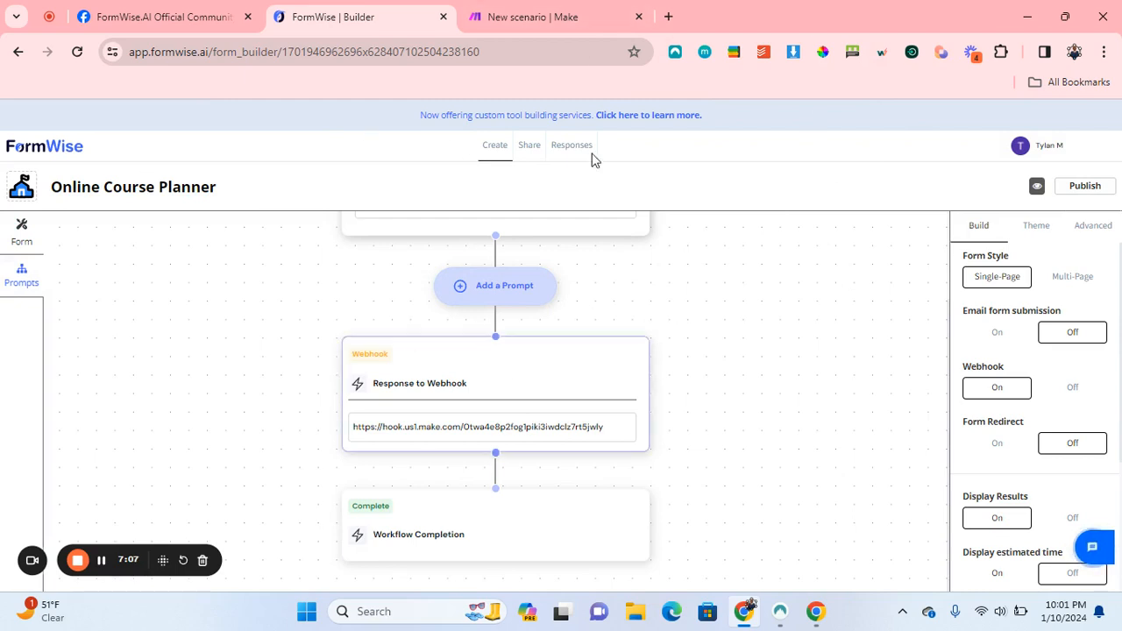
pyautogui.tripleClick(445, 429)
pyautogui.press('BackSpace')
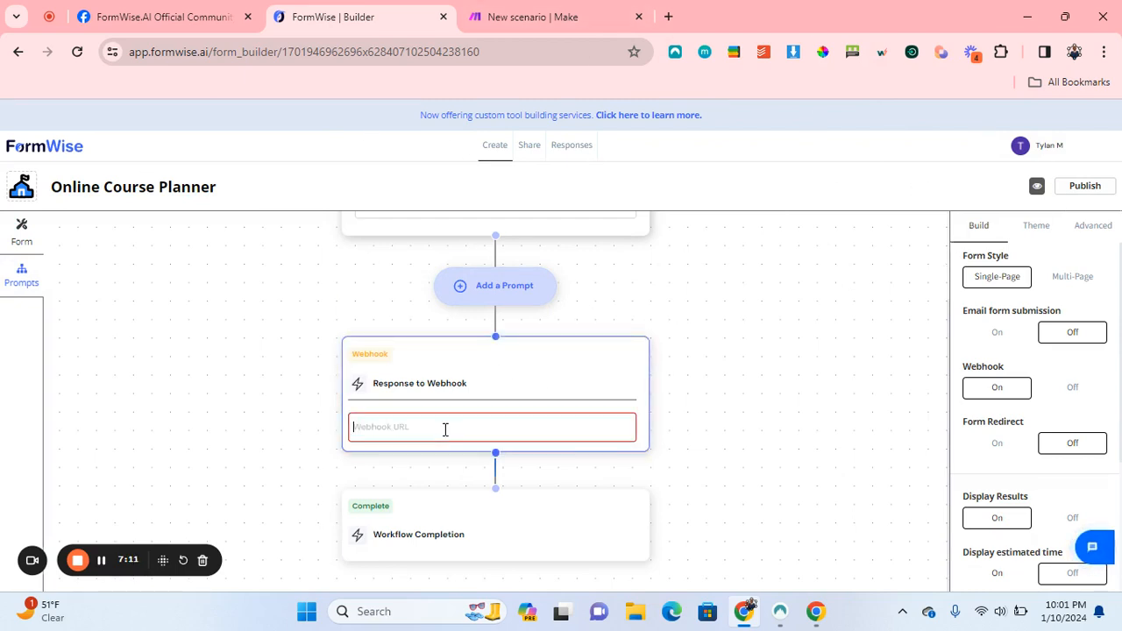
pyautogui.click(550, 16)
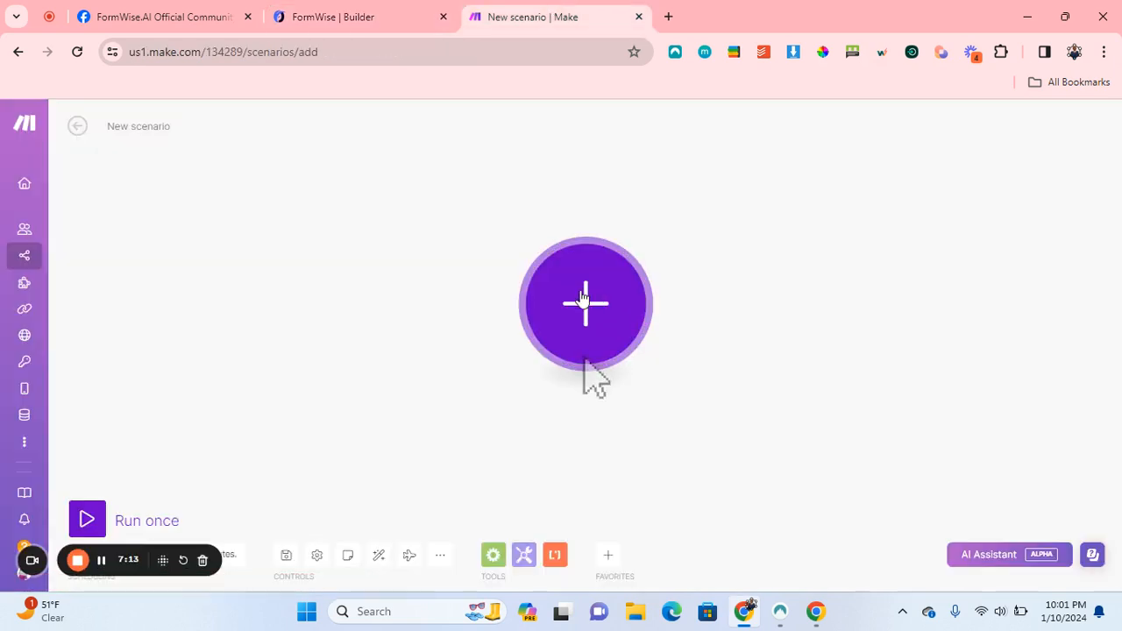
# Add a Webhooks Custom webhook trigger as the new scenario's first module.
pyautogui.click(611, 319)
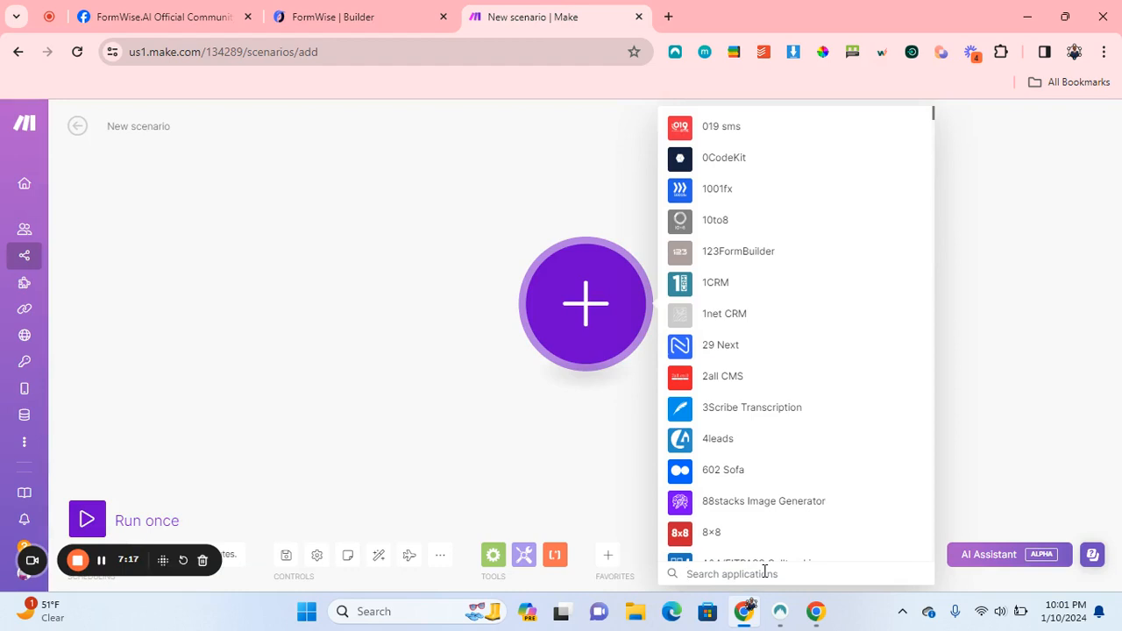
pyautogui.write('webhook')
pyautogui.click(716, 130)
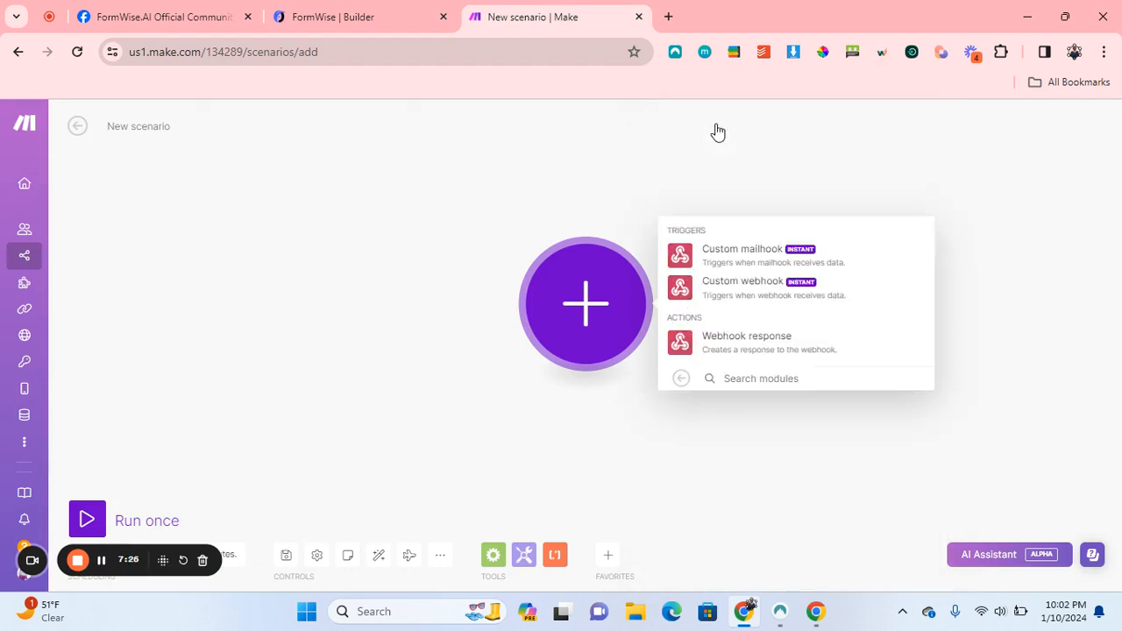
pyautogui.click(779, 293)
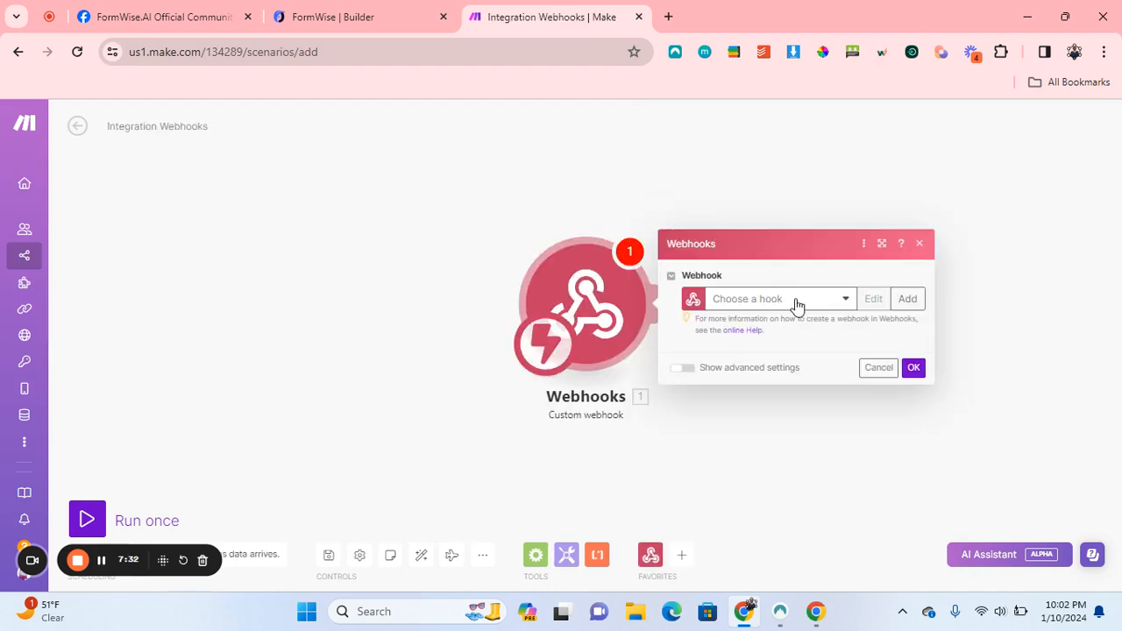
pyautogui.click(794, 302)
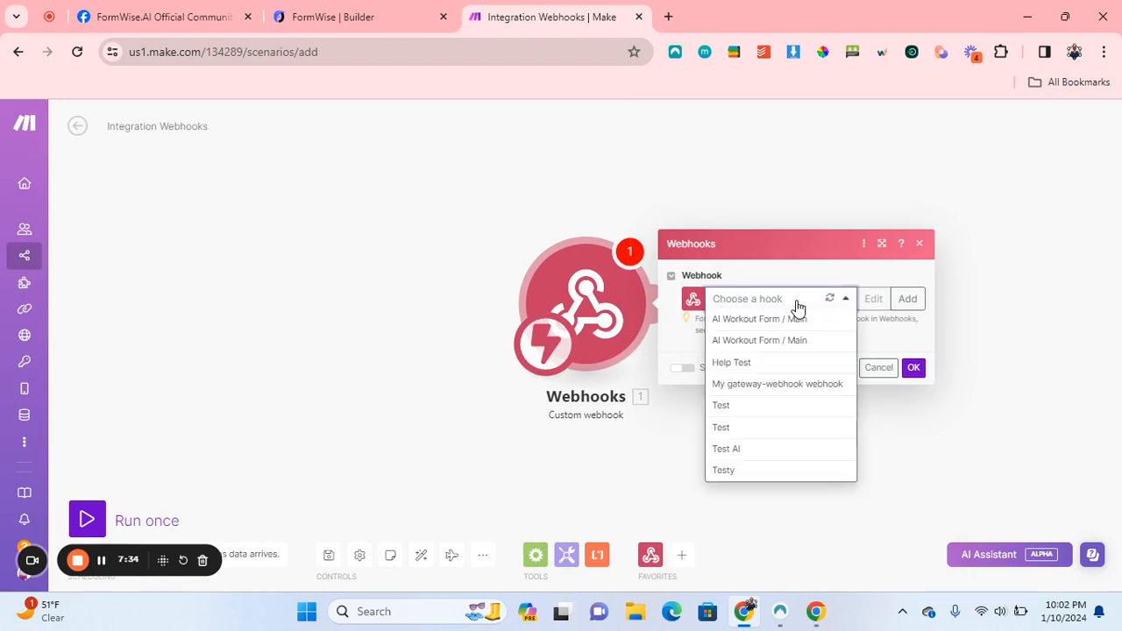
pyautogui.click(797, 305)
# Create a new webhook named 'Online Course' and copy its address.
pyautogui.click(905, 300)
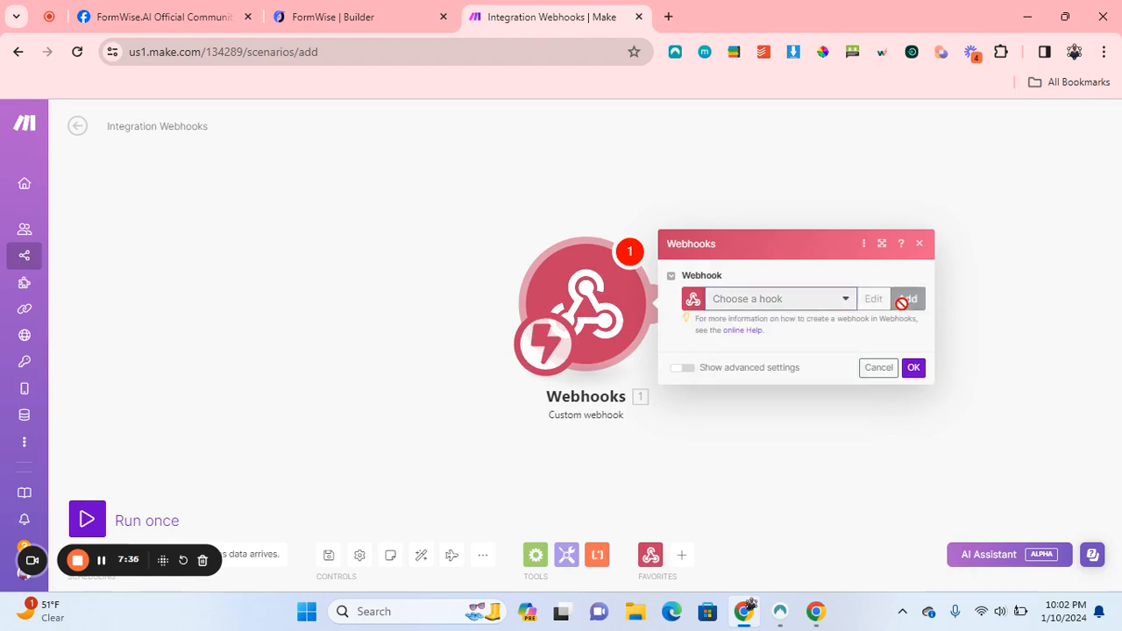
pyautogui.tripleClick(714, 241)
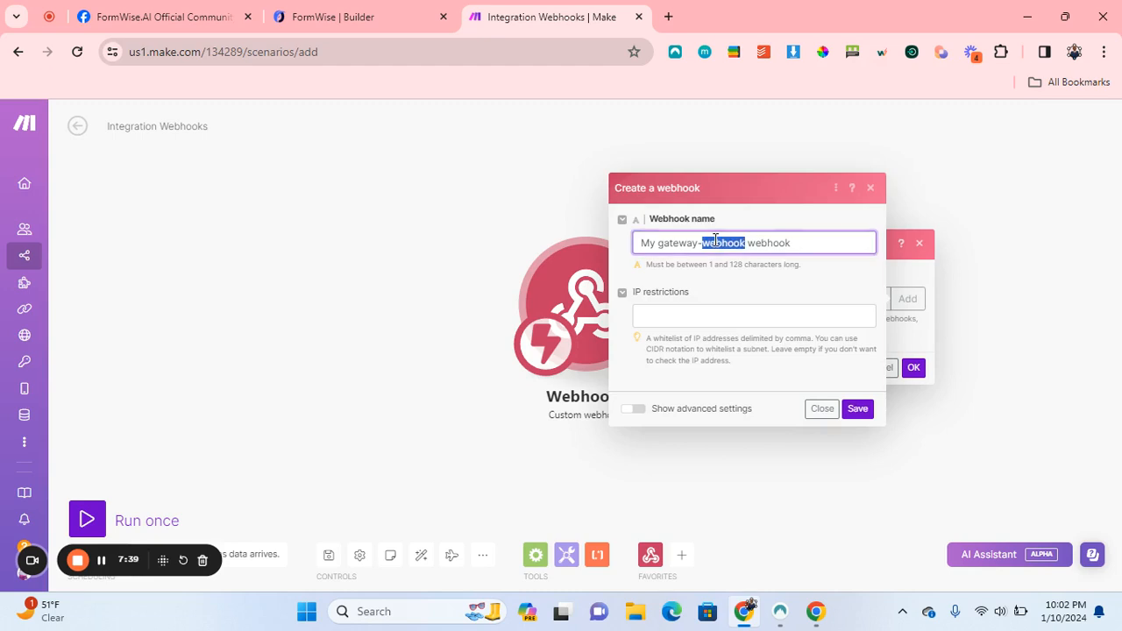
pyautogui.write('Online Course')
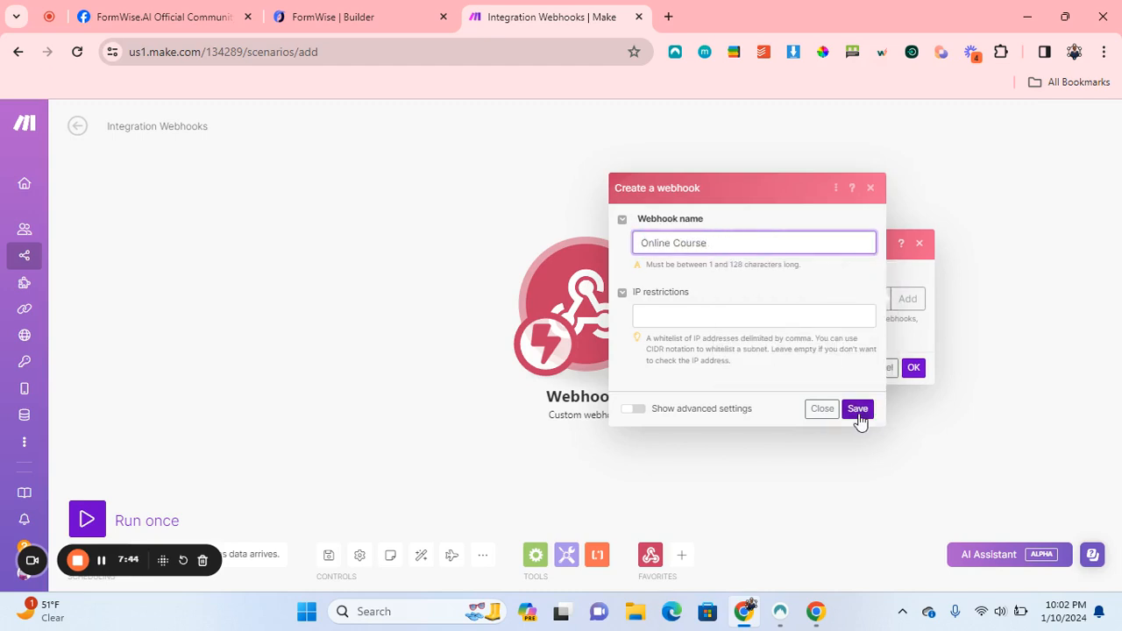
pyautogui.click(857, 410)
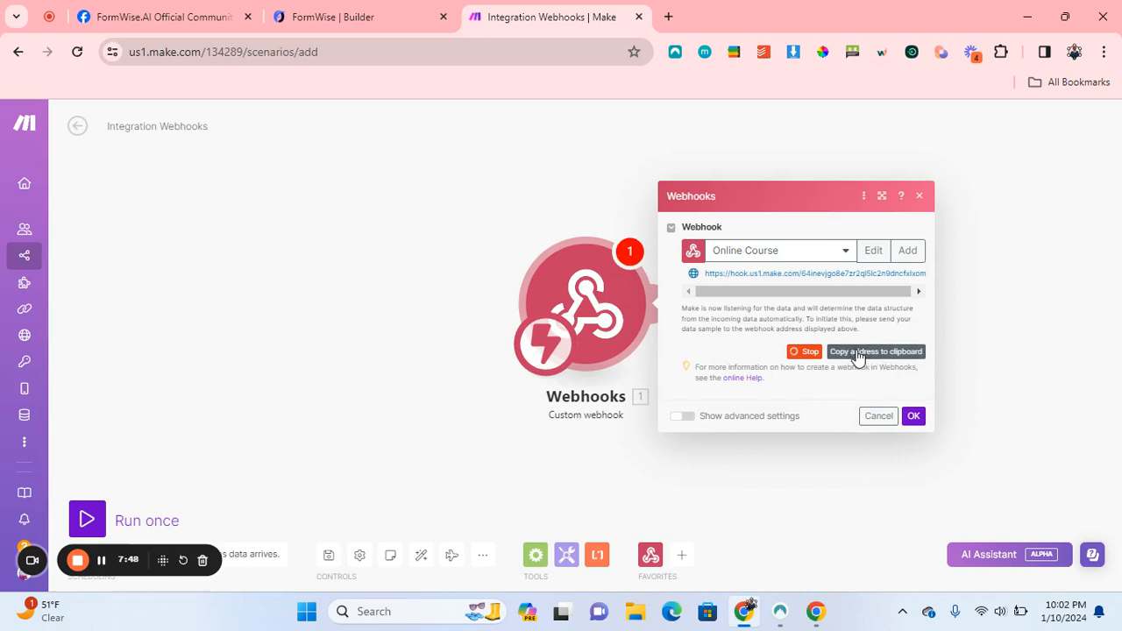
pyautogui.click(875, 349)
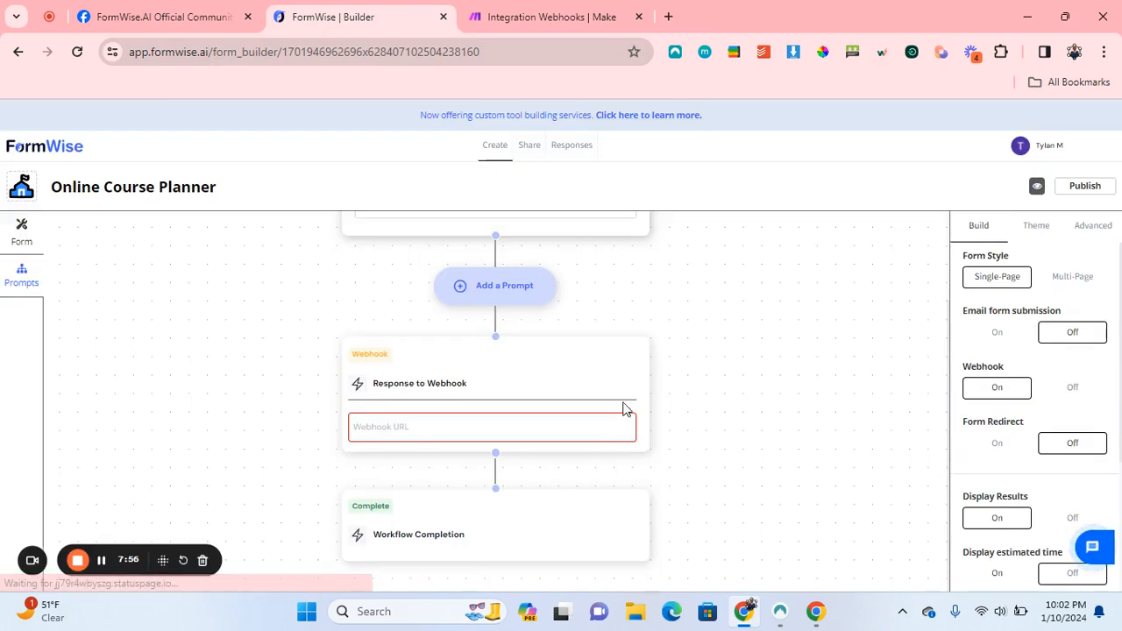
# Paste the Make webhook address into the form's Webhook URL field and publish the form.
pyautogui.click(483, 427)
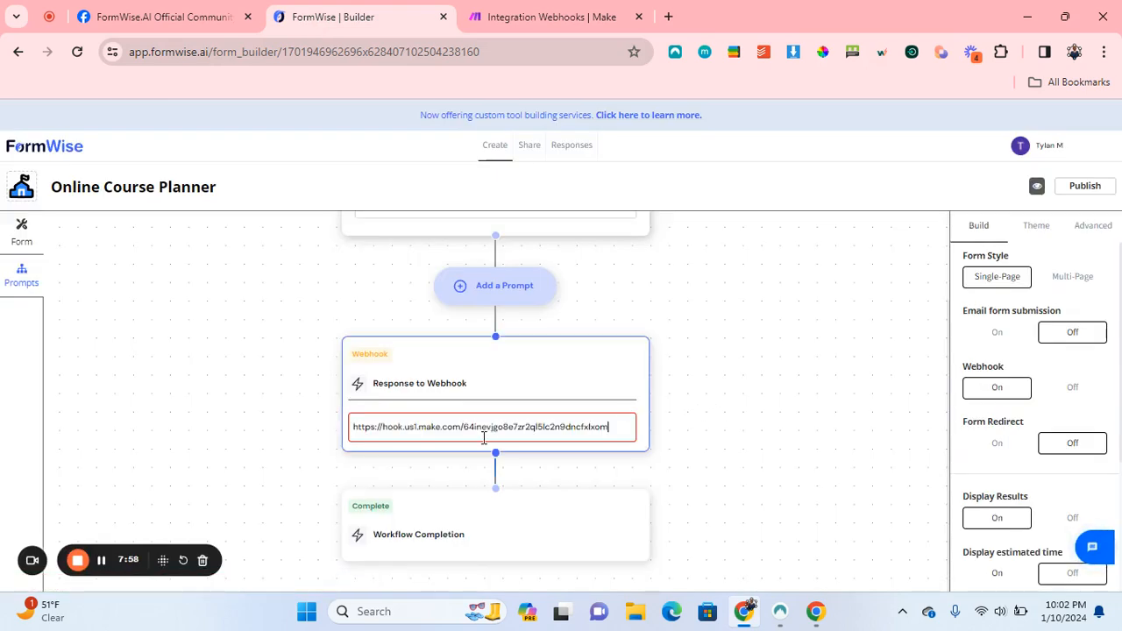
pyautogui.click(1071, 189)
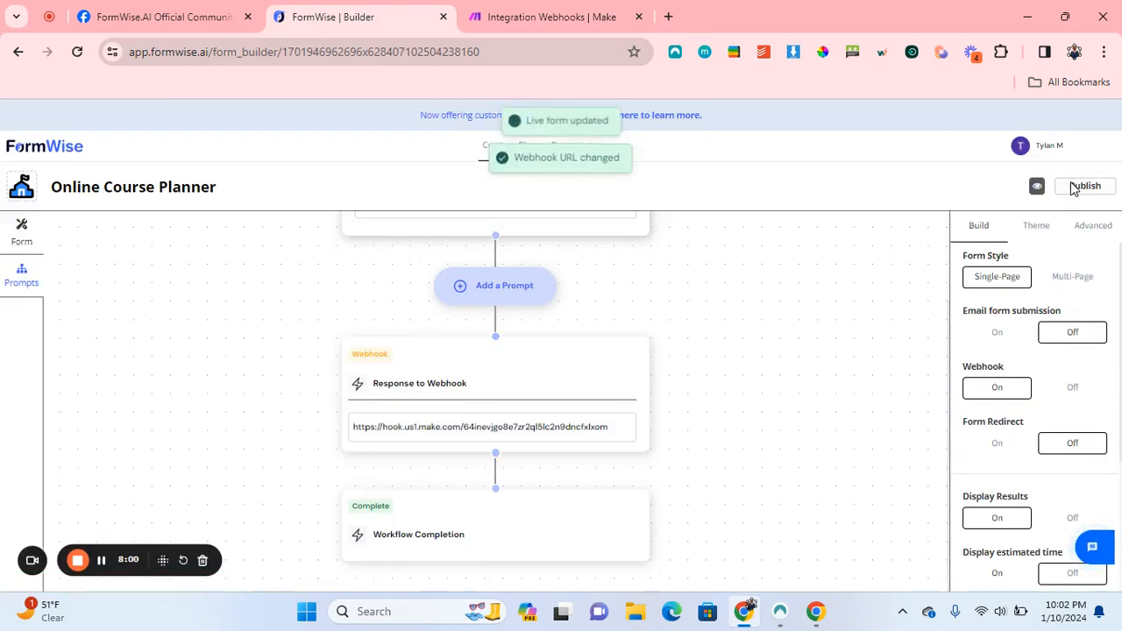
# Open the form's preview in a new tab, glancing back at Make's webhook settings.
pyautogui.click(1037, 187)
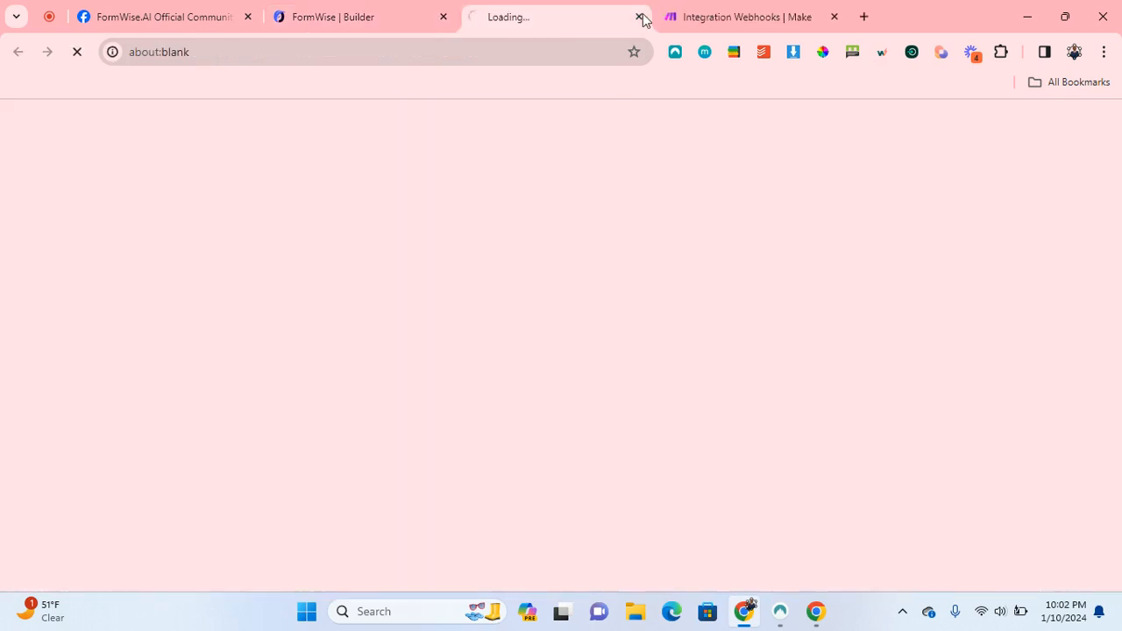
pyautogui.click(716, 16)
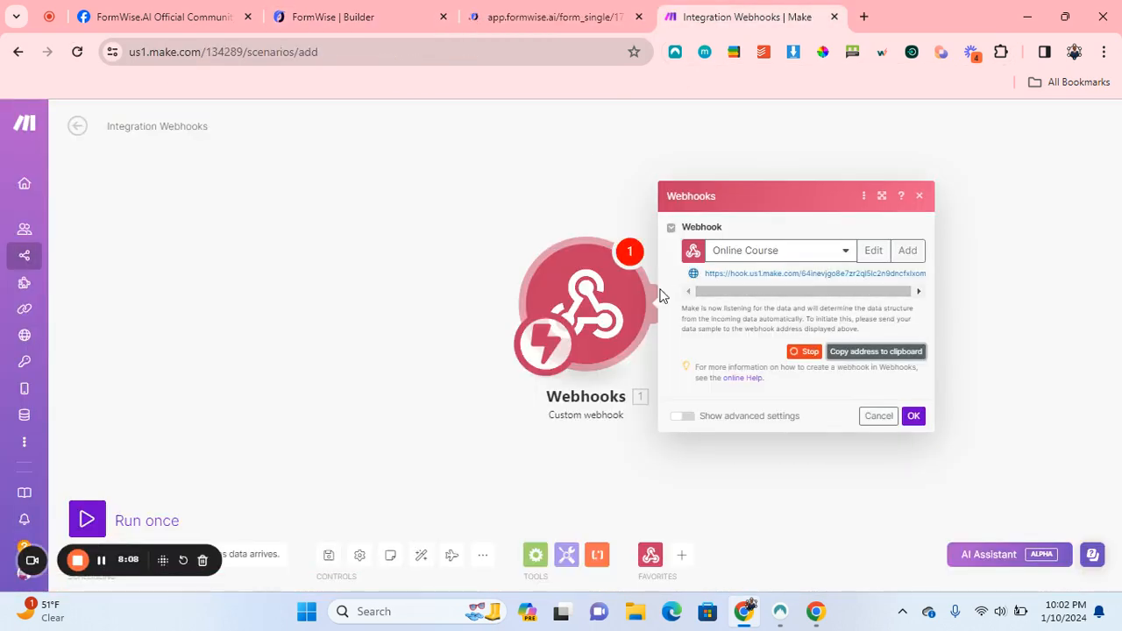
pyautogui.click(498, 16)
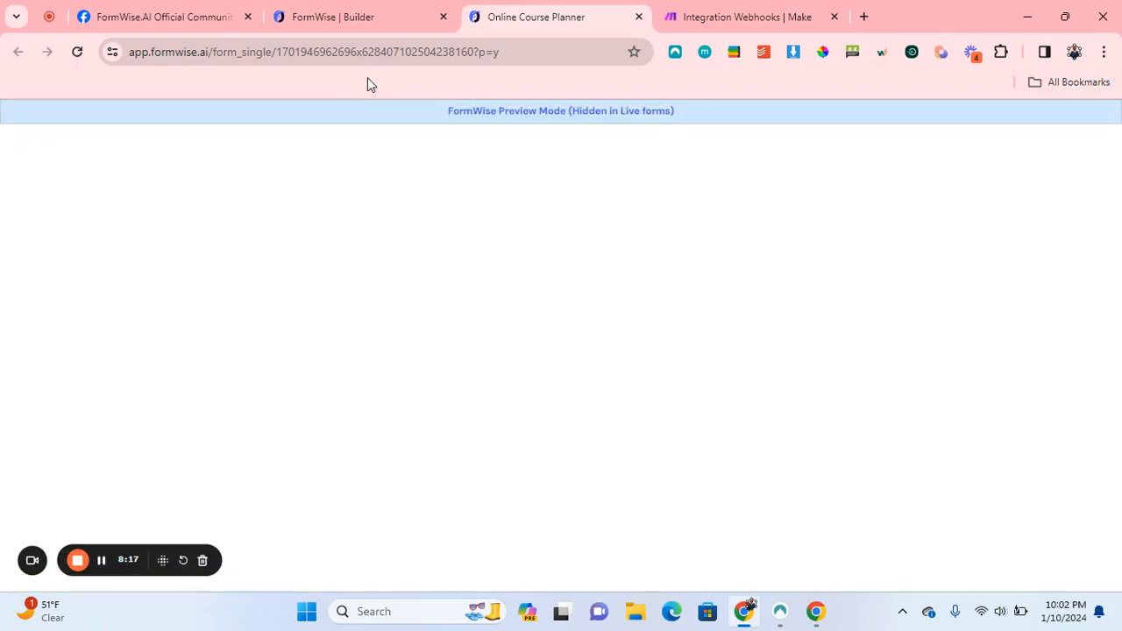
# Submit the preview with an email, course Automations 101, subject Webhooks and an industry, then review the outline.
pyautogui.click(370, 180)
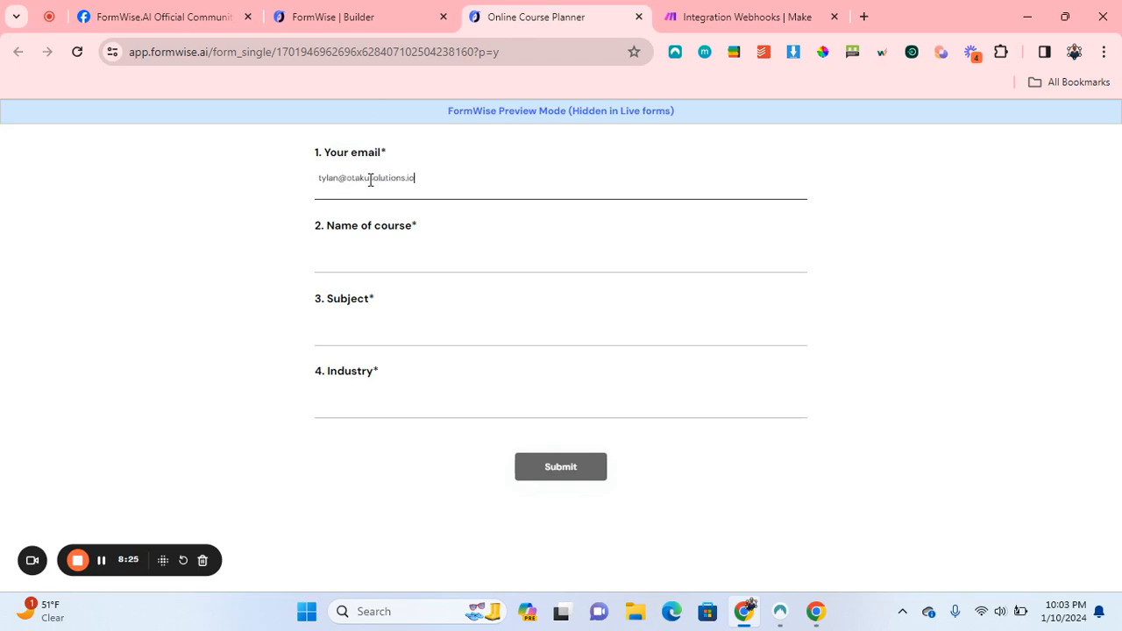
pyautogui.click(391, 254)
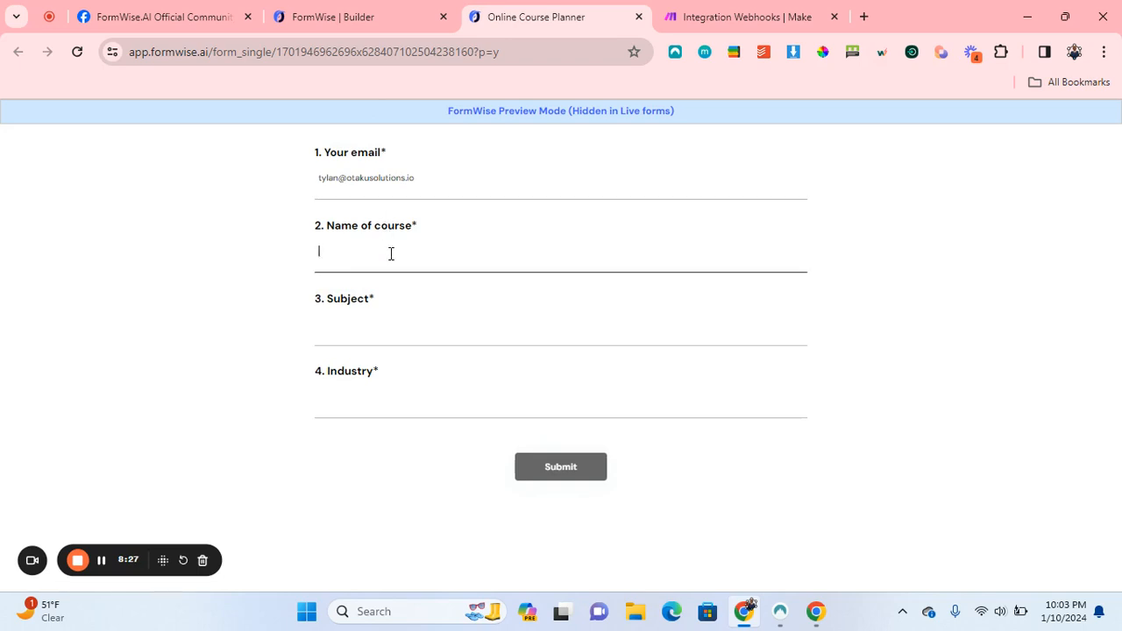
pyautogui.write('Automations 101')
pyautogui.click(370, 328)
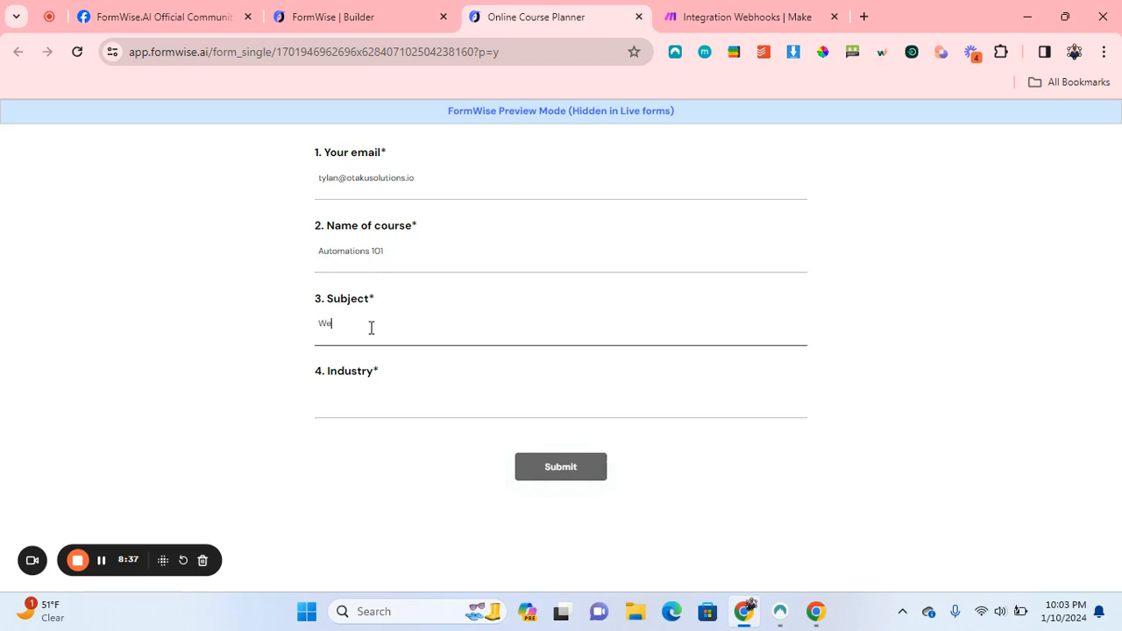
pyautogui.click(399, 393)
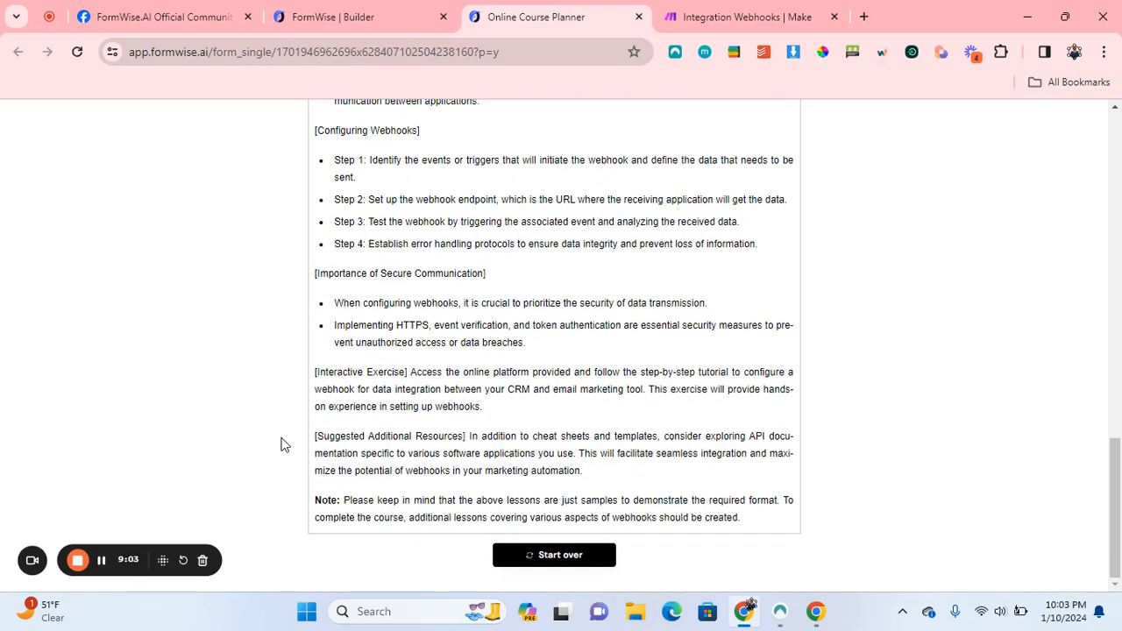
pyautogui.scroll(15, 280, 444)
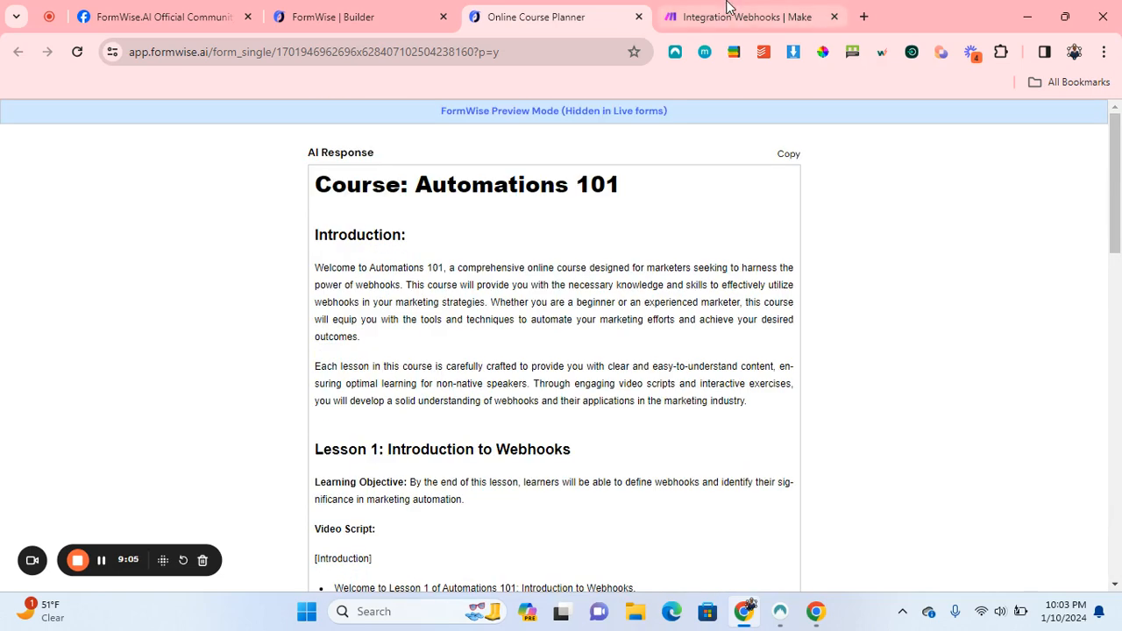
# Confirm the Make webhook settings twice and run the scenario once to await data.
pyautogui.click(726, 9)
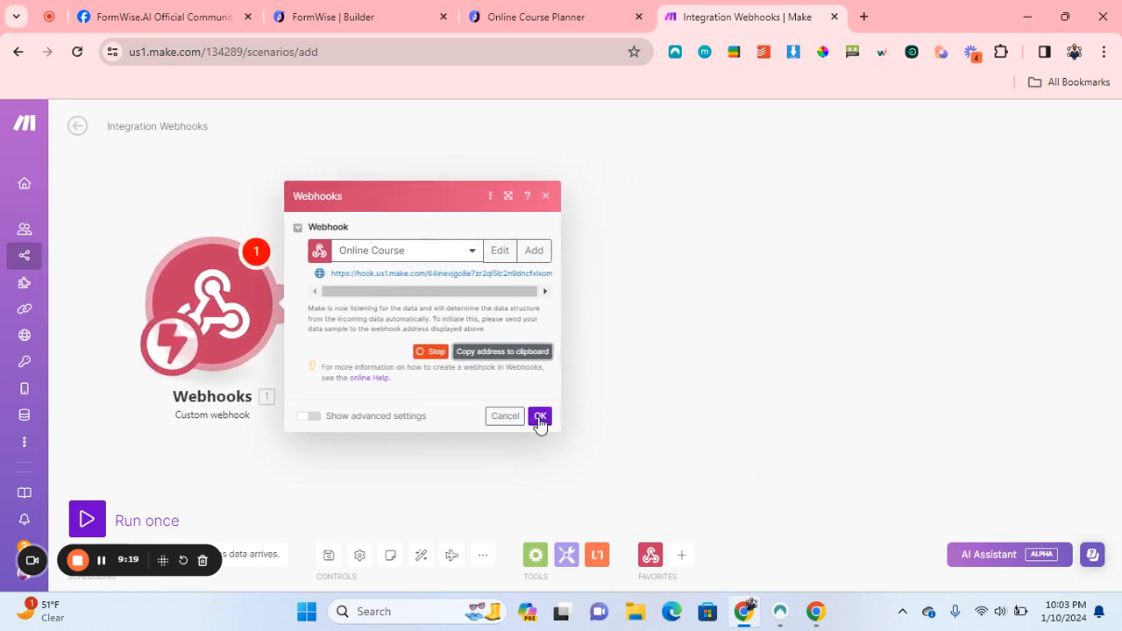
pyautogui.click(540, 417)
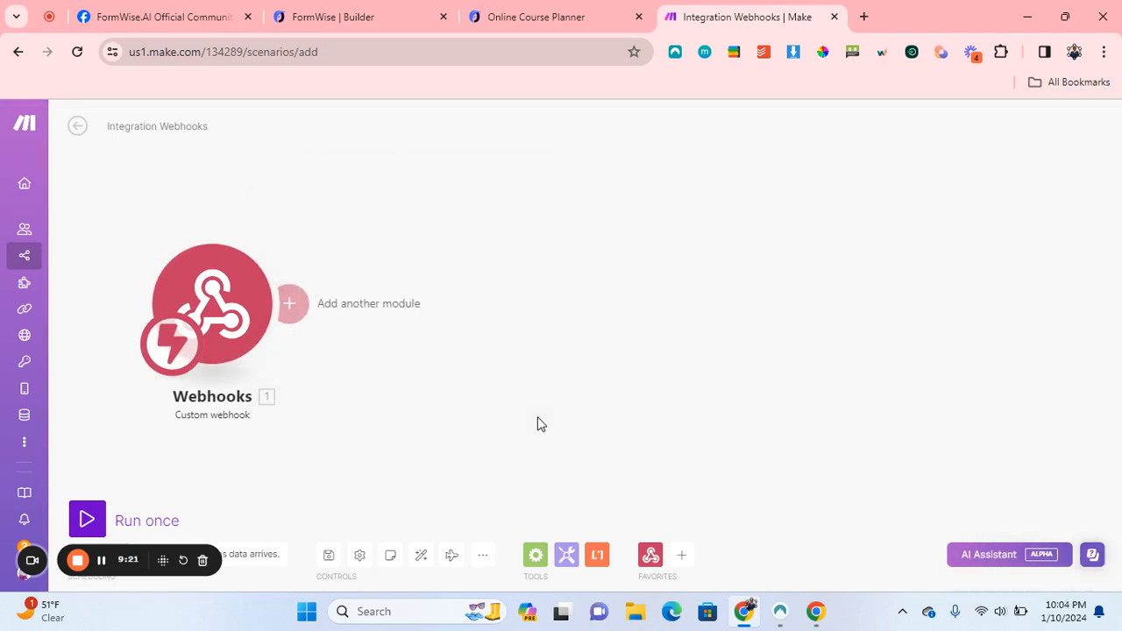
pyautogui.click(219, 316)
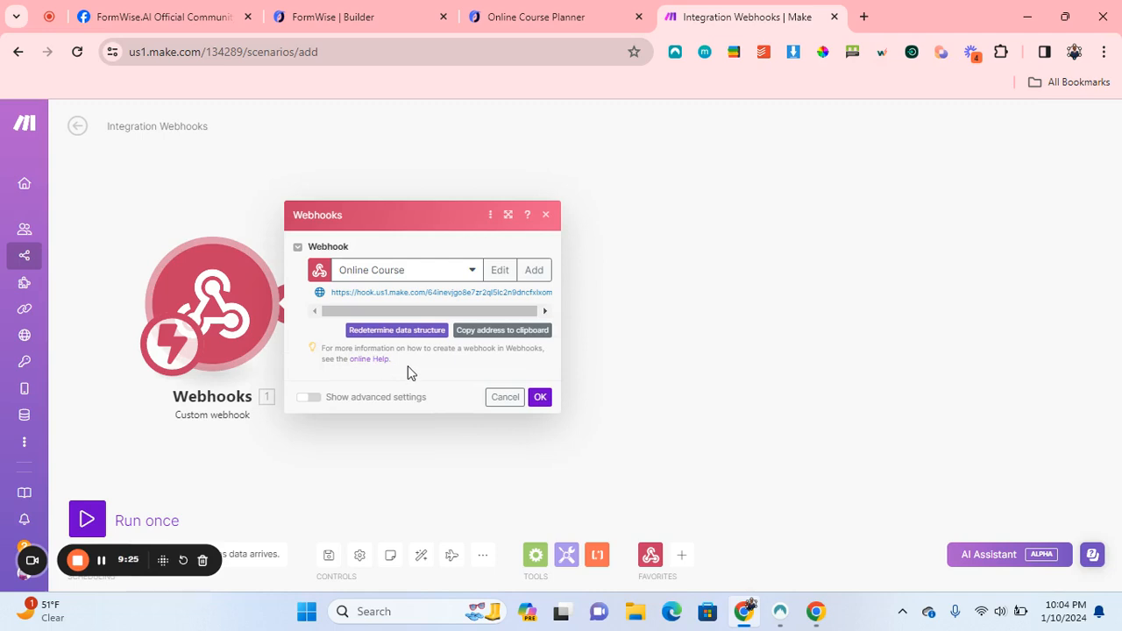
pyautogui.click(538, 396)
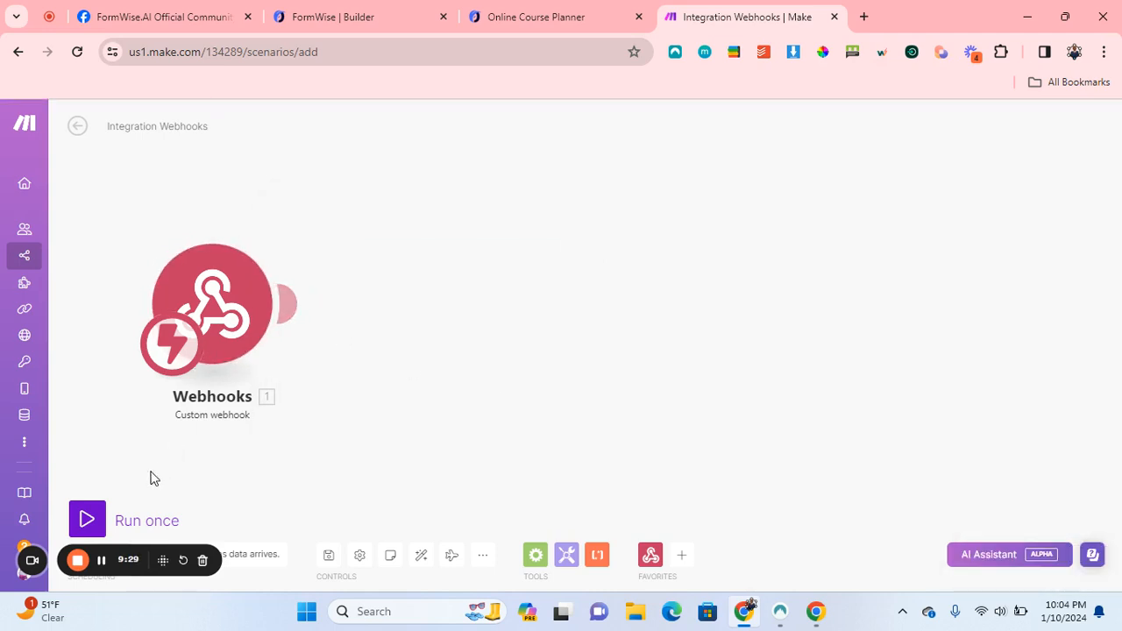
pyautogui.click(85, 519)
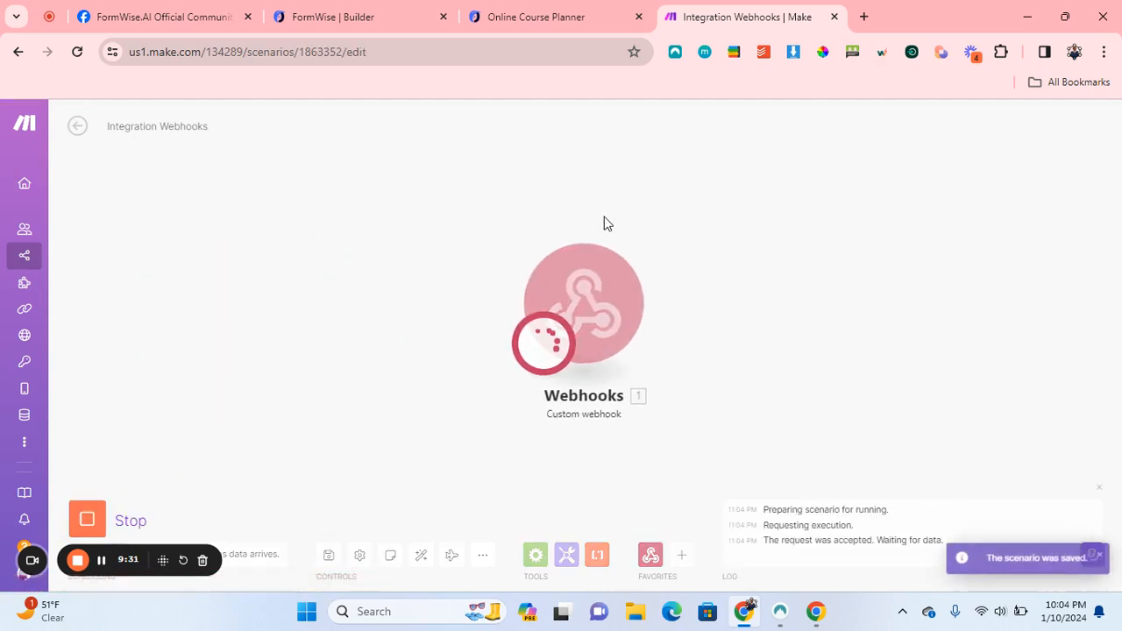
# Return to the form preview and reset it for a new submission.
pyautogui.click(538, 16)
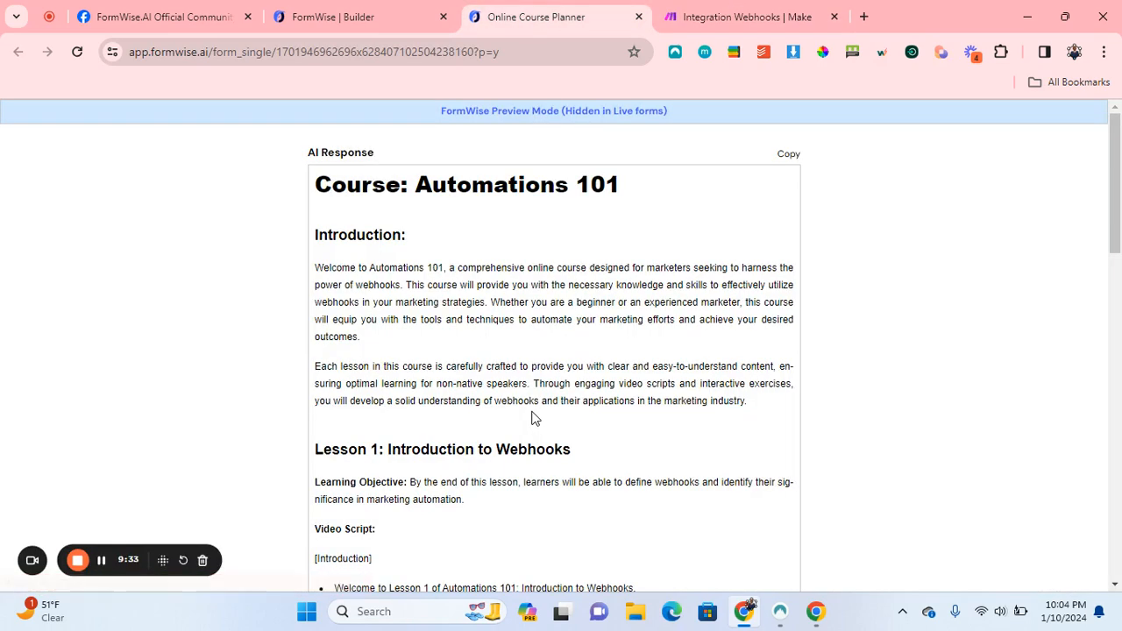
pyautogui.scroll(-13, 532, 418)
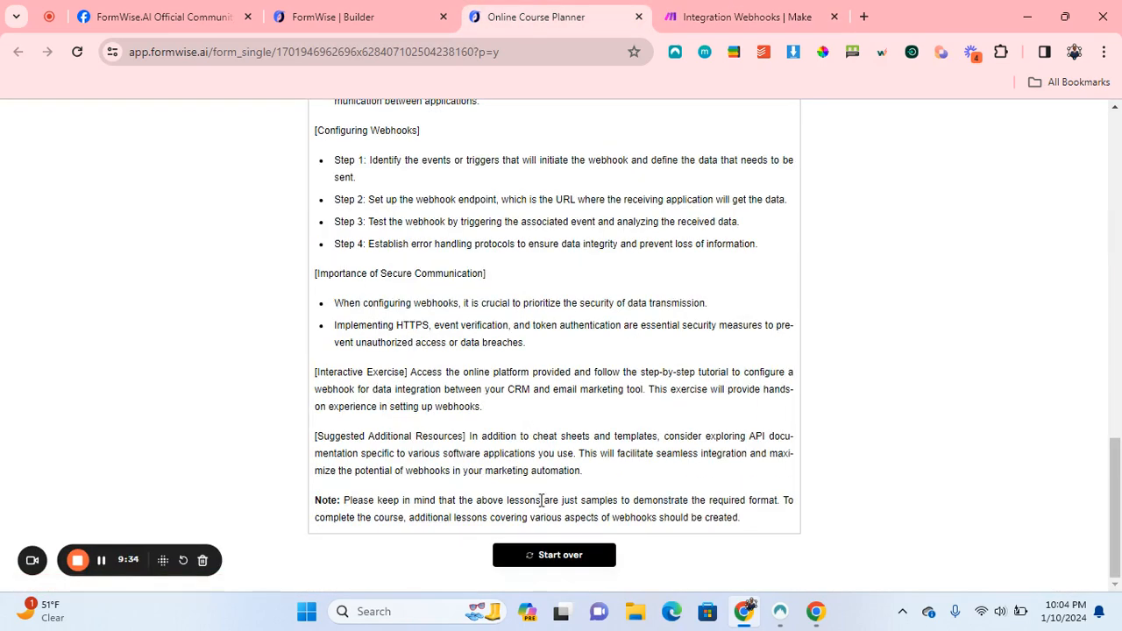
pyautogui.click(499, 556)
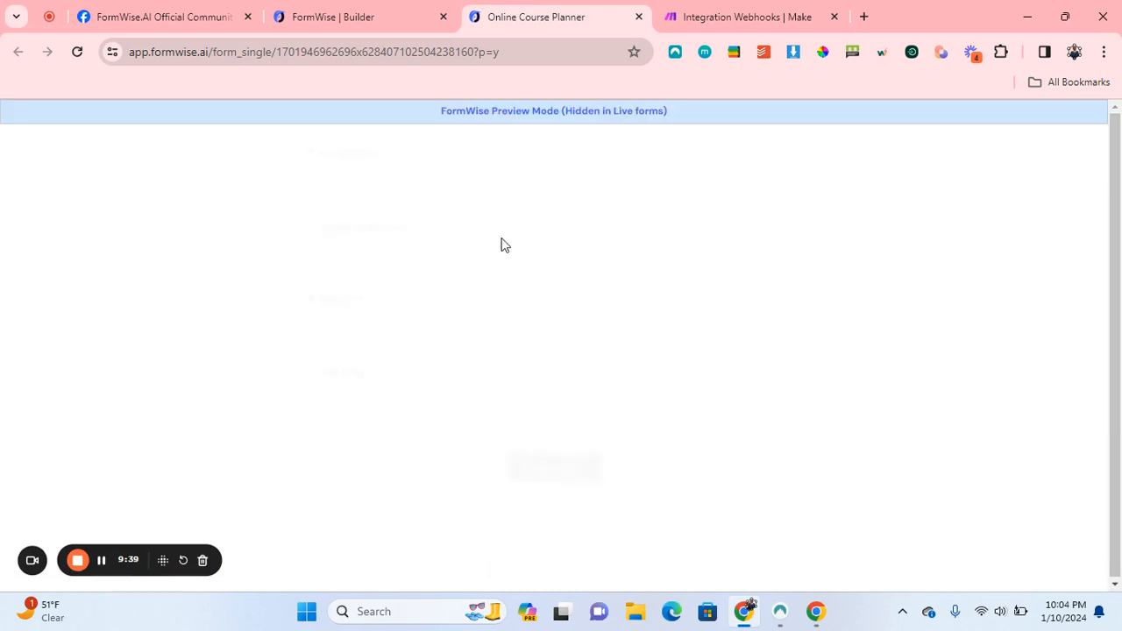
# Resubmit with an email, course Automations 101, subject Webhooks and industry Marketers.
pyautogui.click(388, 193)
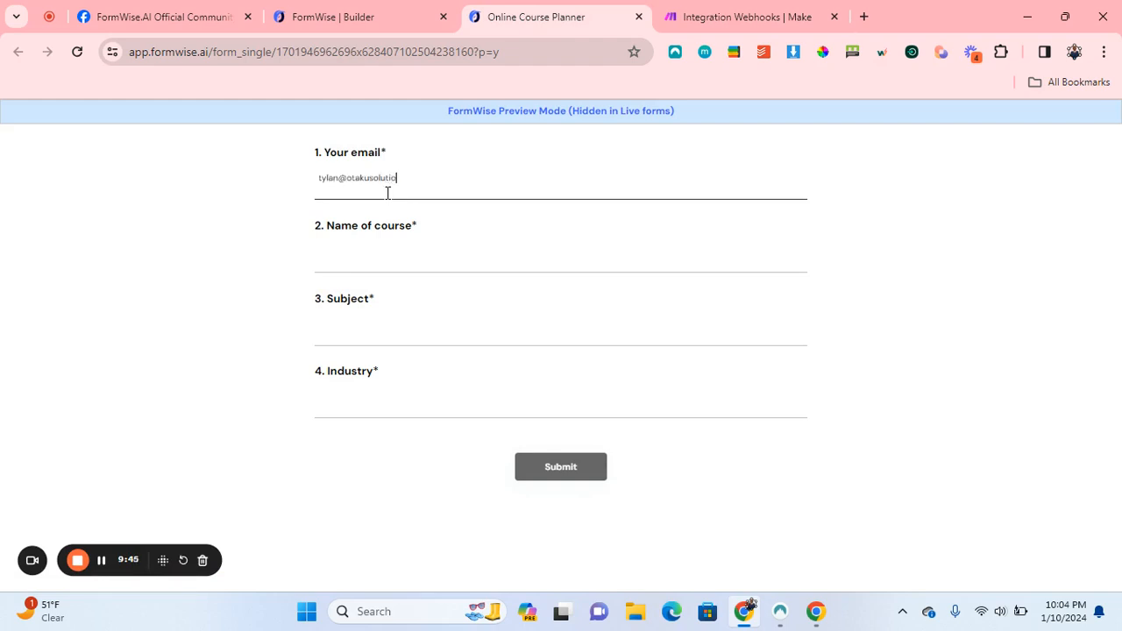
pyautogui.click(348, 261)
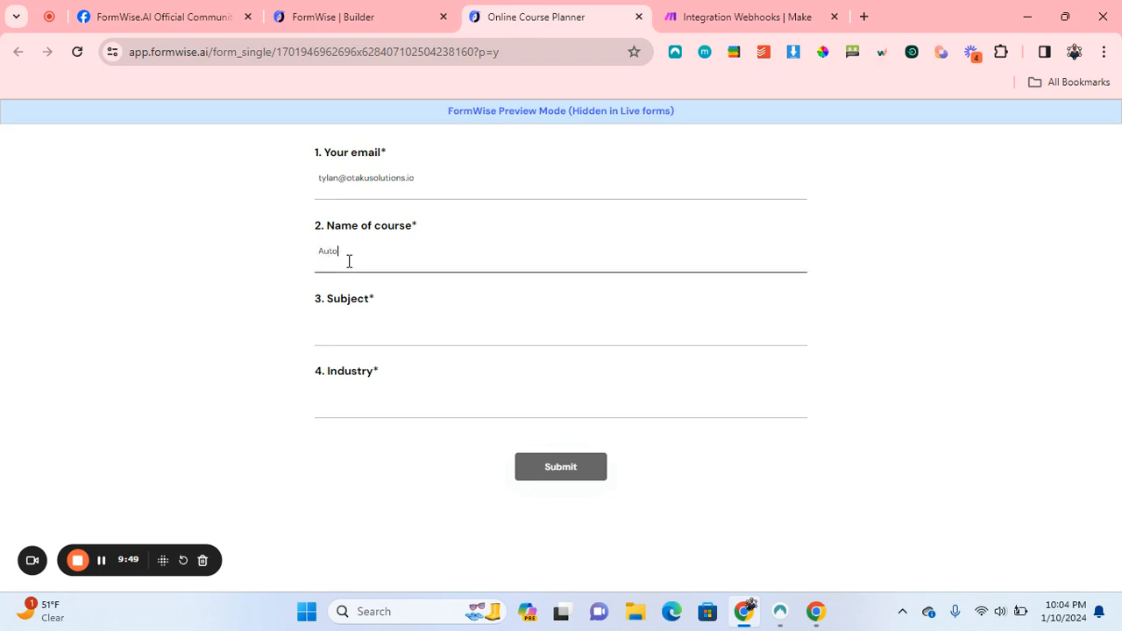
pyautogui.click(373, 329)
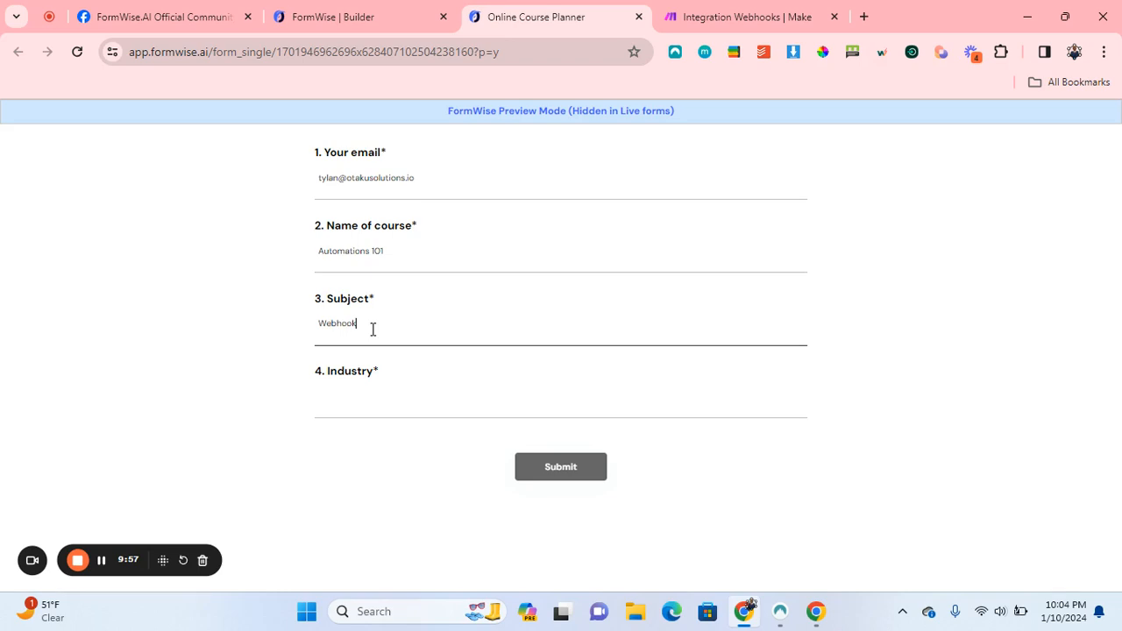
pyautogui.write('Webhooks')
pyautogui.click(347, 401)
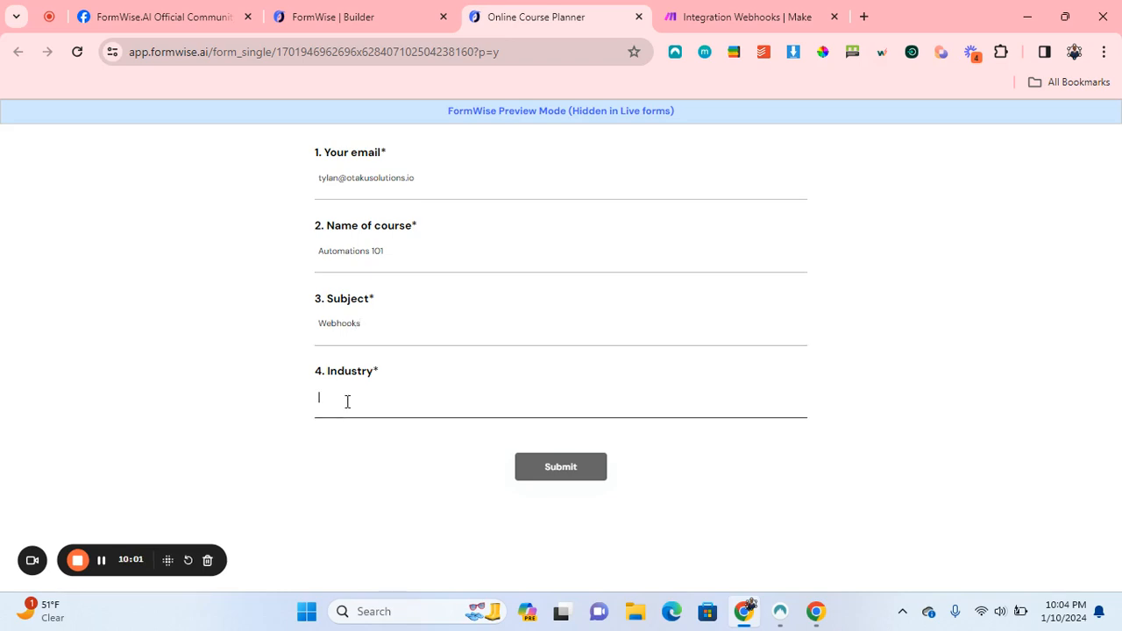
pyautogui.write('Mark')
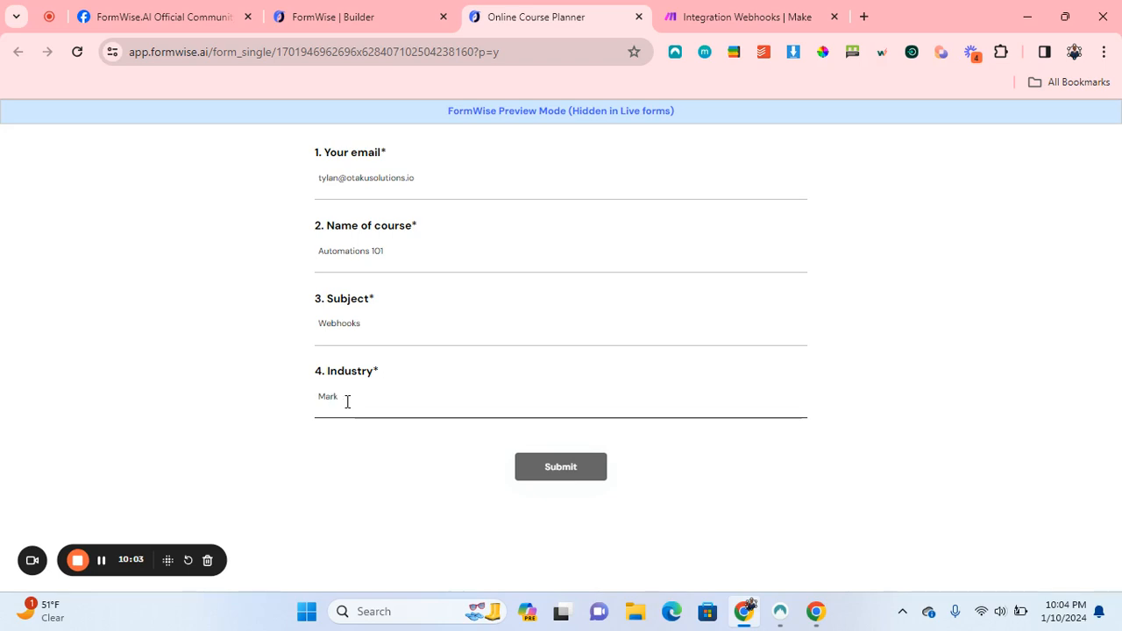
pyautogui.write('etin')
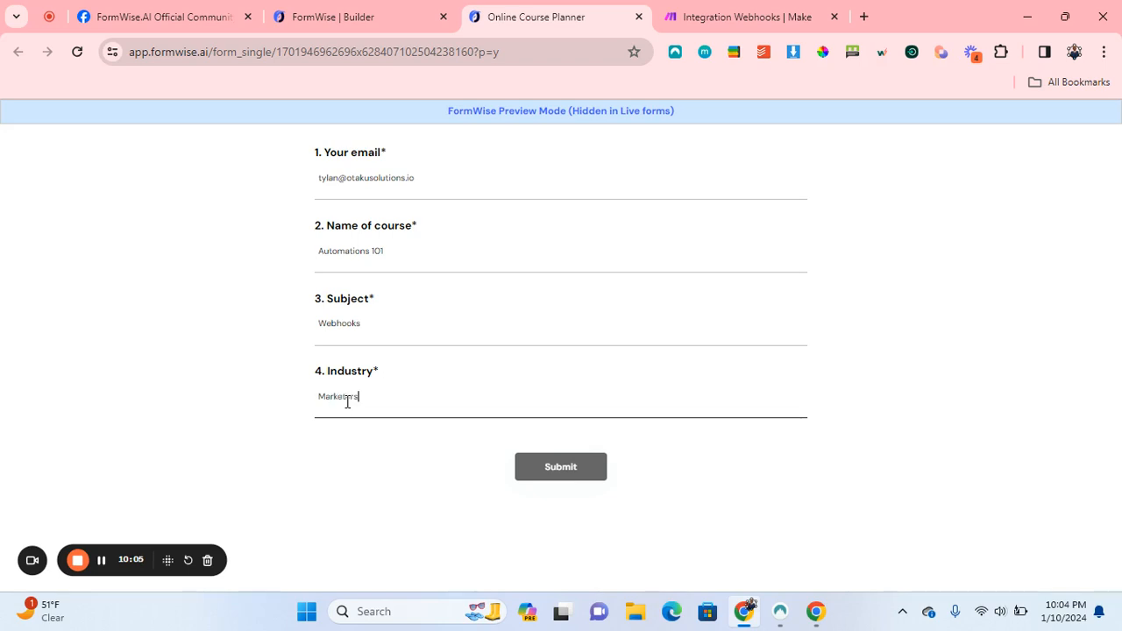
pyautogui.click(538, 466)
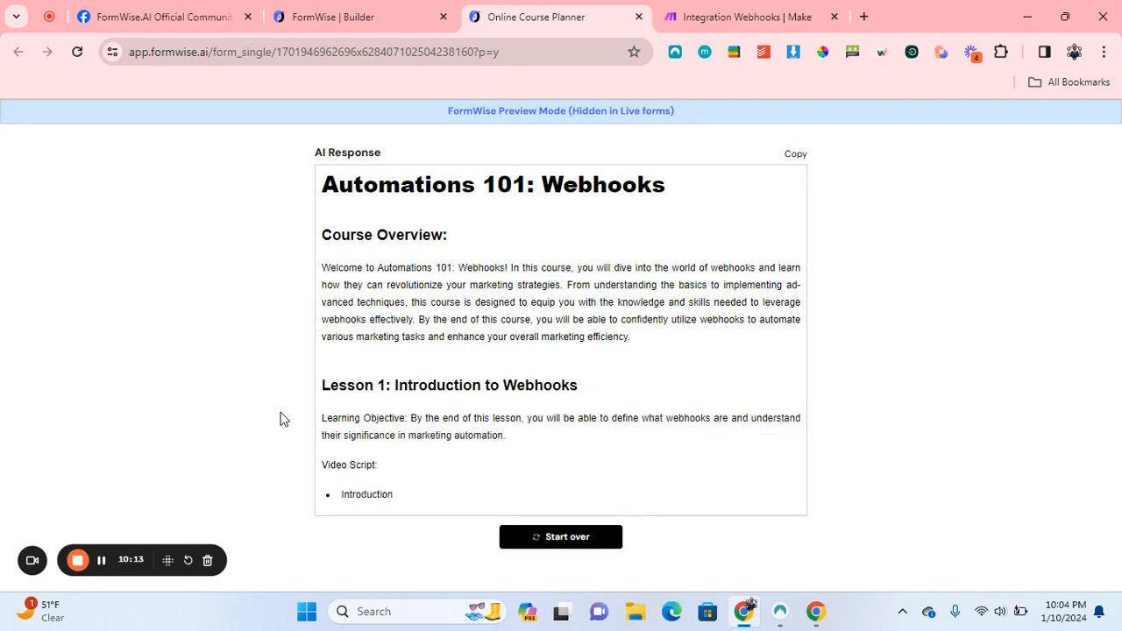
# Scroll the generated Automations 101: Webhooks outline through Lessons 2–4 to the final project.
pyautogui.scroll(-1, 282, 419)
pyautogui.scroll(-5, 283, 419)
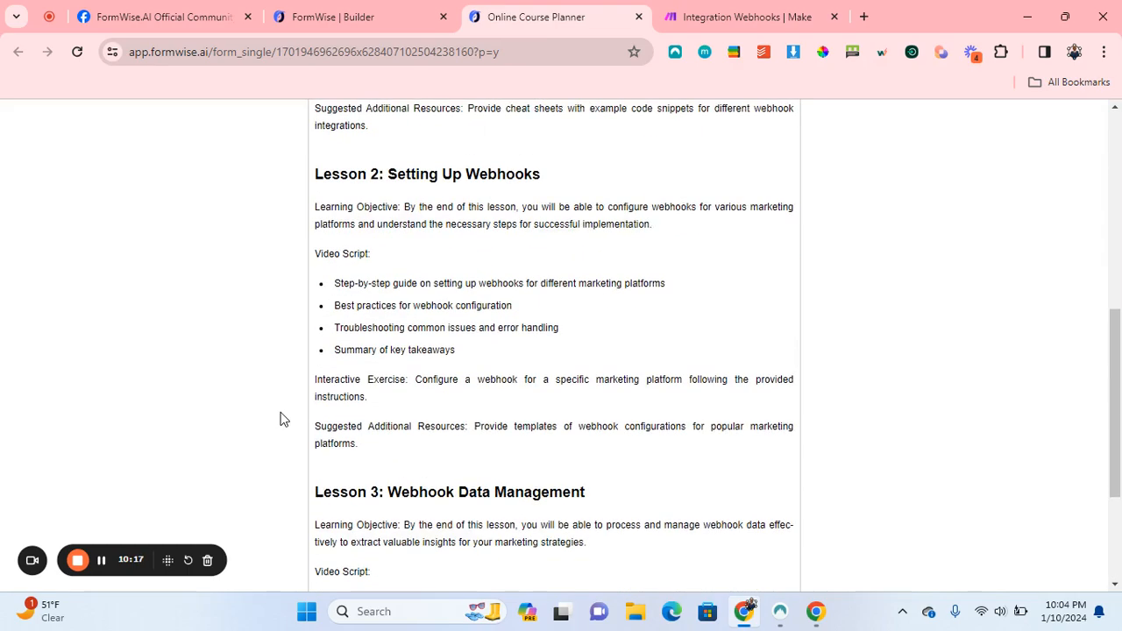
pyautogui.scroll(-4, 283, 419)
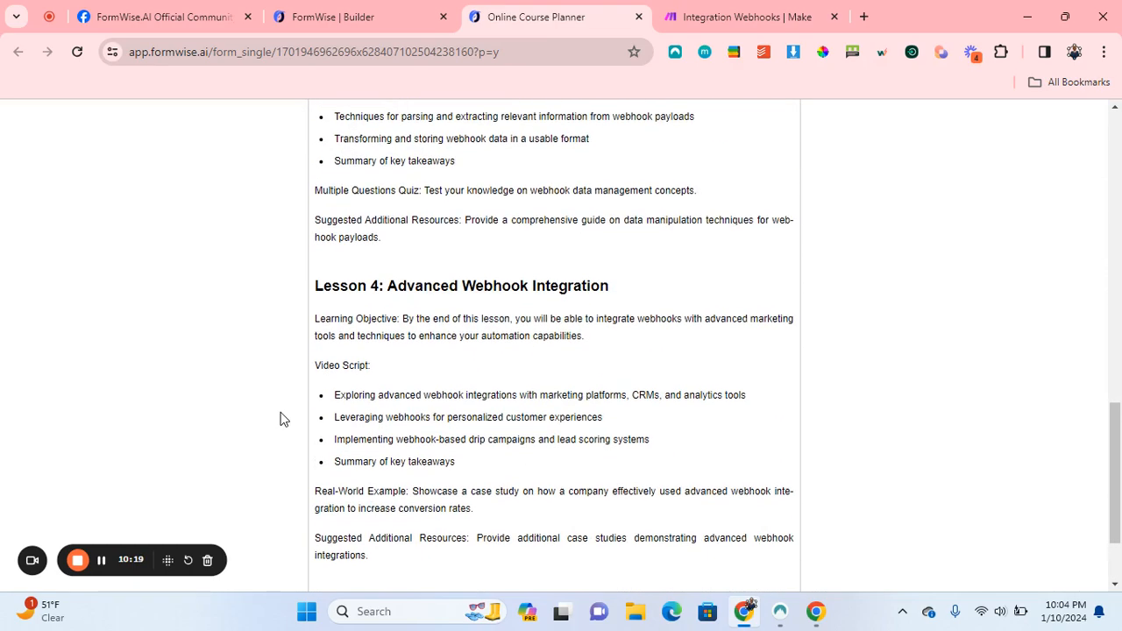
pyautogui.scroll(-1, 282, 419)
pyautogui.scroll(-2, 282, 419)
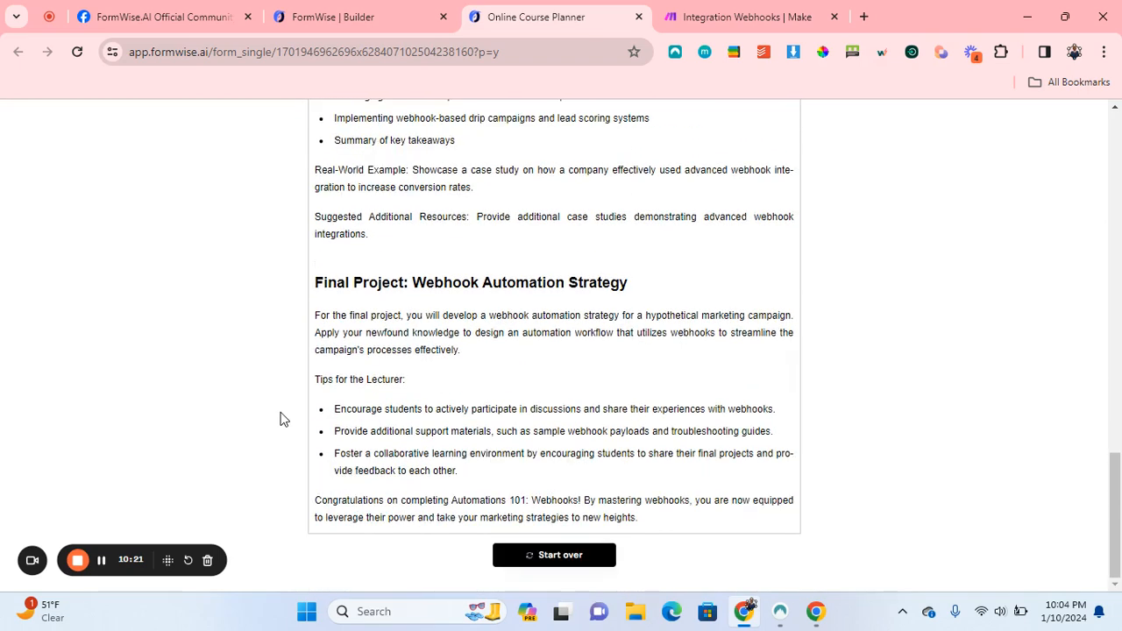
# Open the data bubble showing what the Make webhook module received.
pyautogui.click(710, 12)
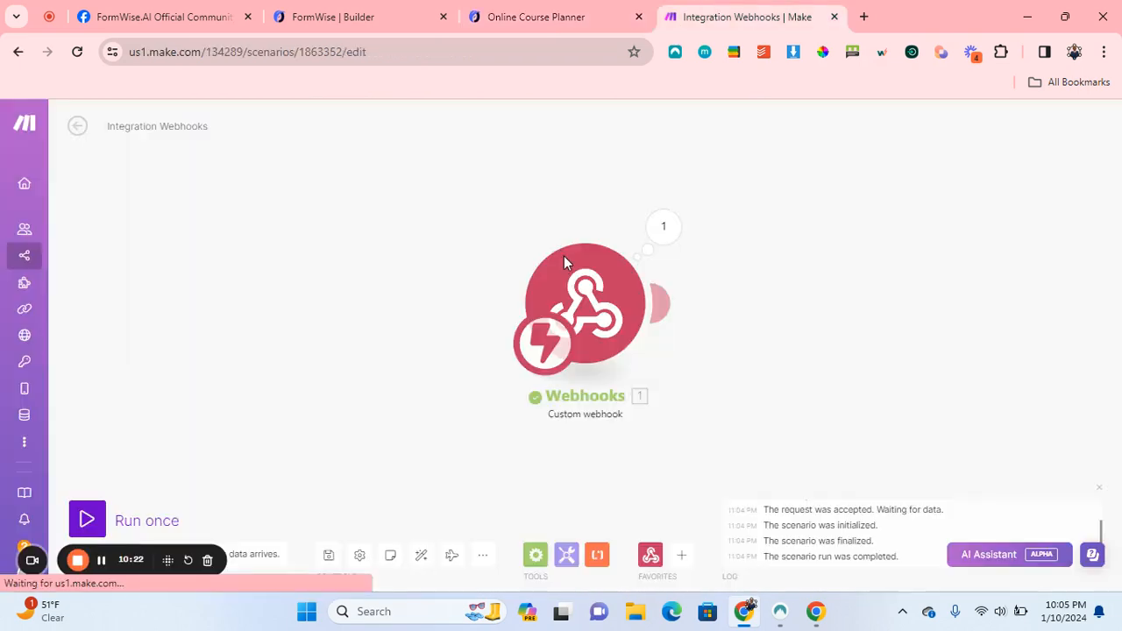
pyautogui.click(662, 228)
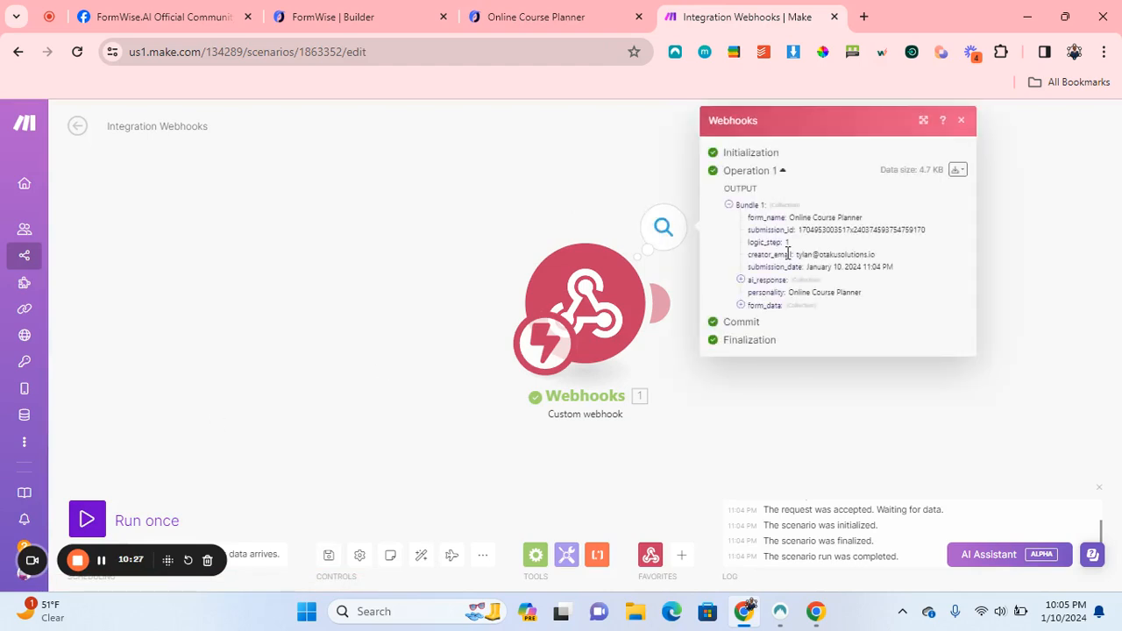
pyautogui.hscroll(-1, 978, 368)
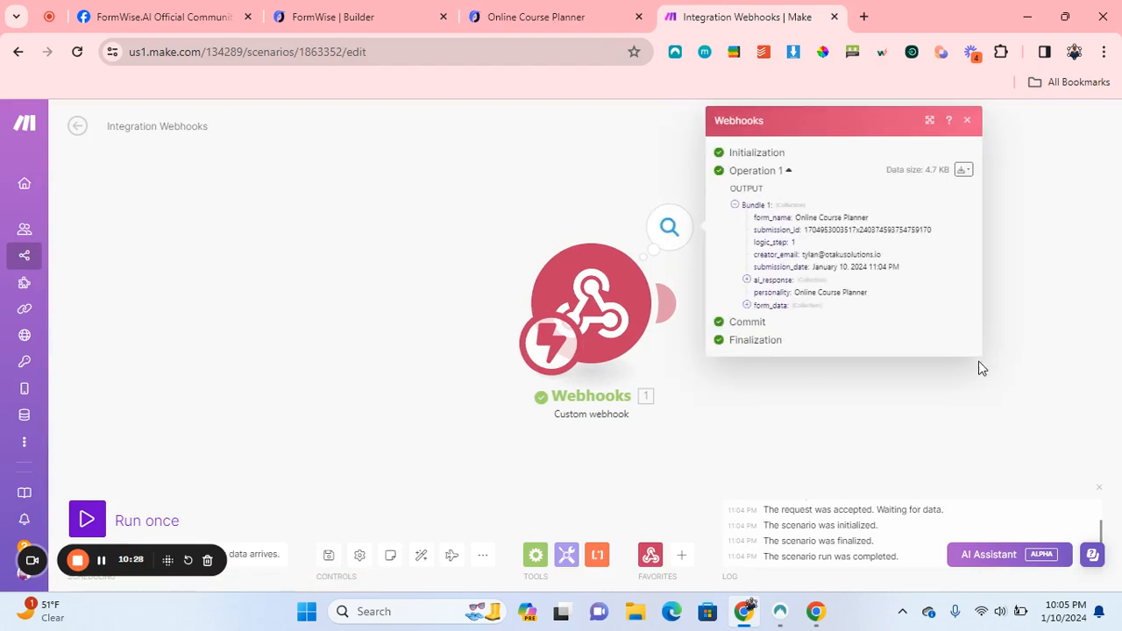
pyautogui.hscroll(1, 979, 368)
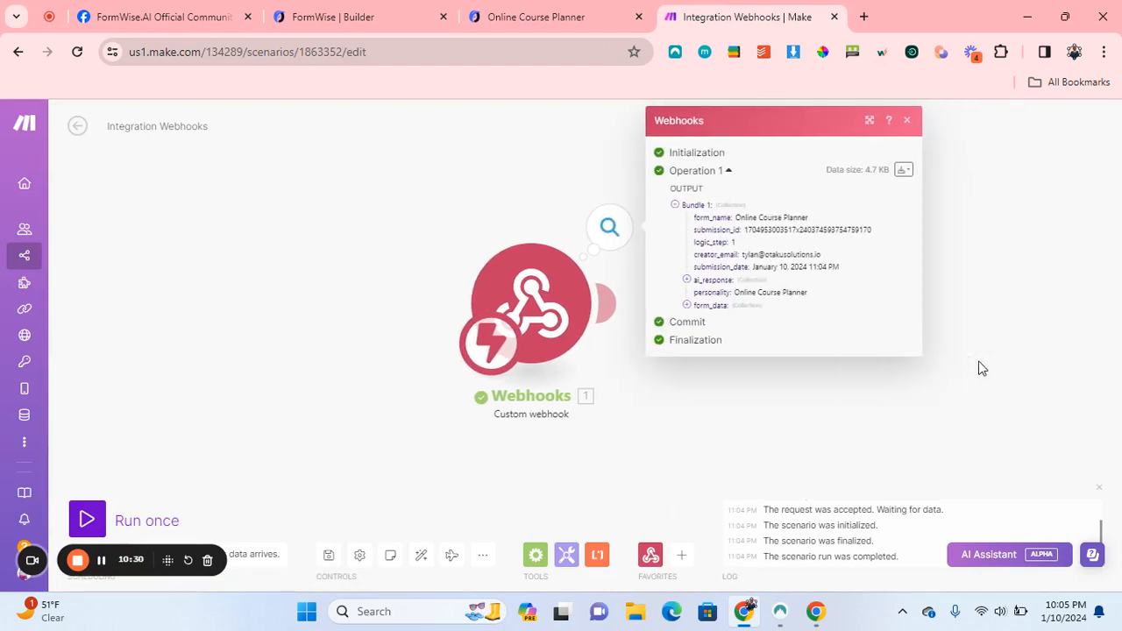
# Expand ai_response > Step_1 to read the generated course text, then close the output panel.
pyautogui.click(726, 281)
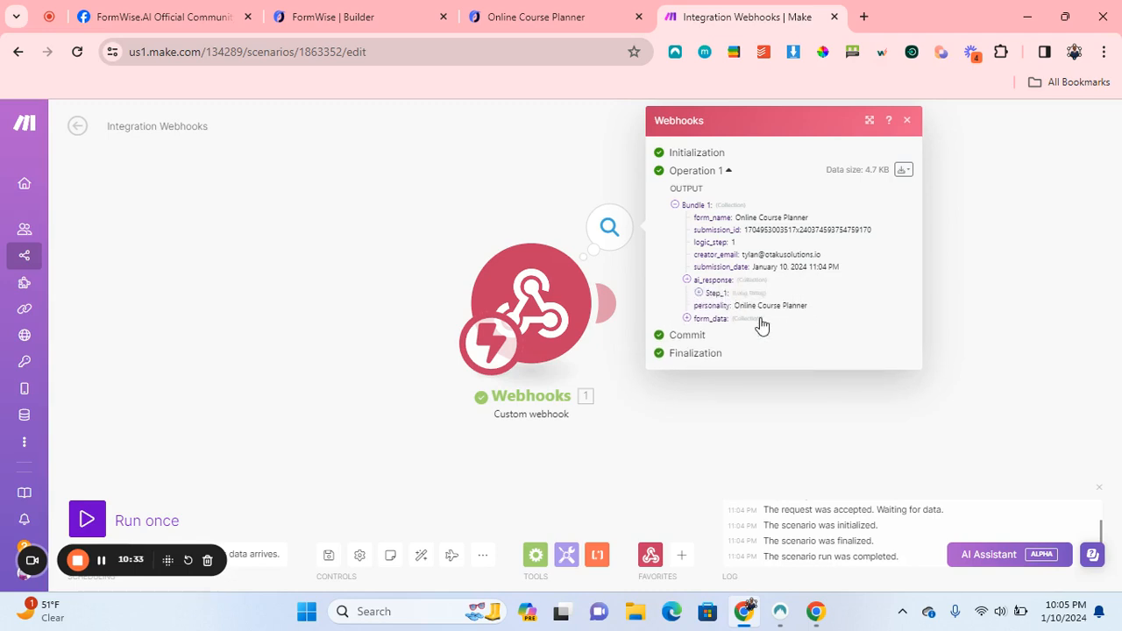
pyautogui.click(715, 281)
pyautogui.click(715, 280)
pyautogui.click(717, 293)
pyautogui.scroll(-3, 775, 368)
pyautogui.scroll(-9, 775, 368)
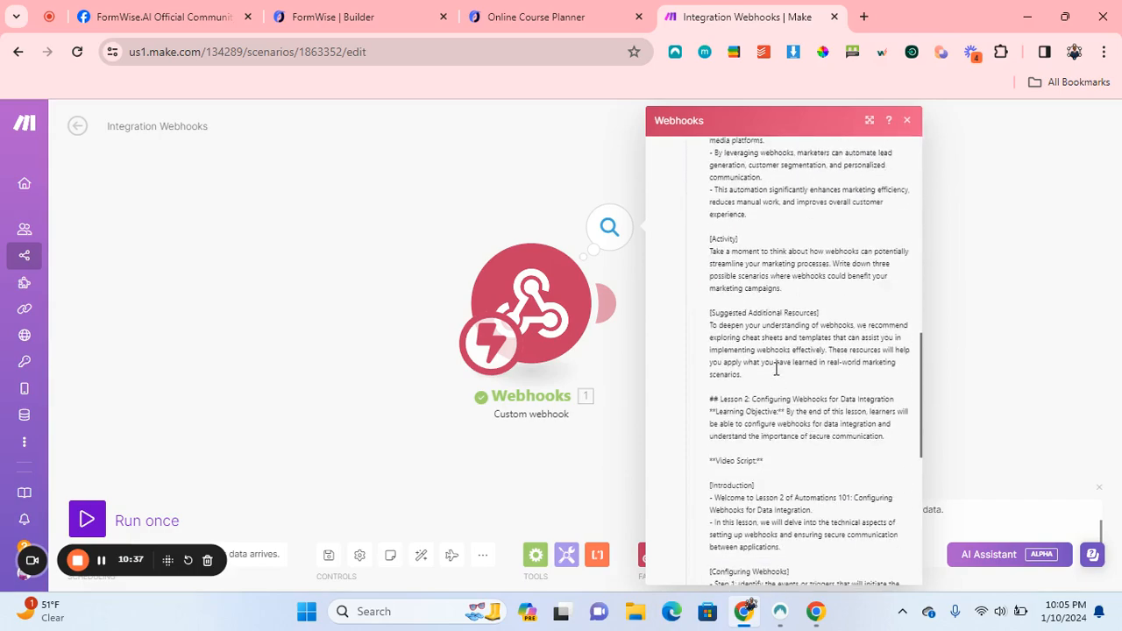
pyautogui.scroll(7, 776, 369)
pyautogui.scroll(8, 775, 368)
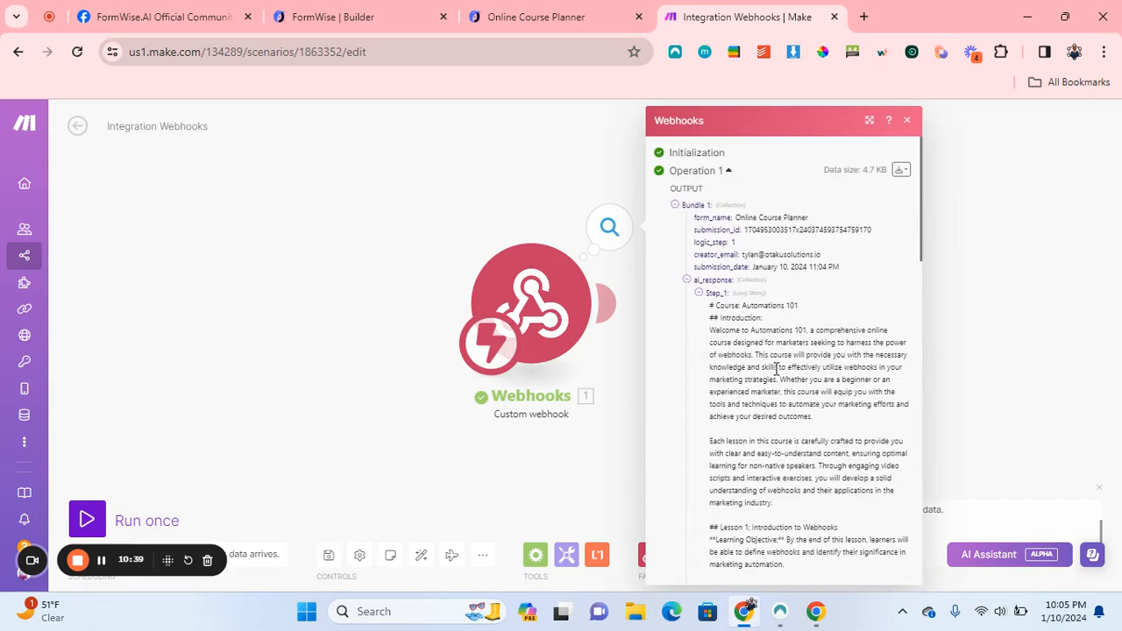
pyautogui.scroll(-12, 776, 368)
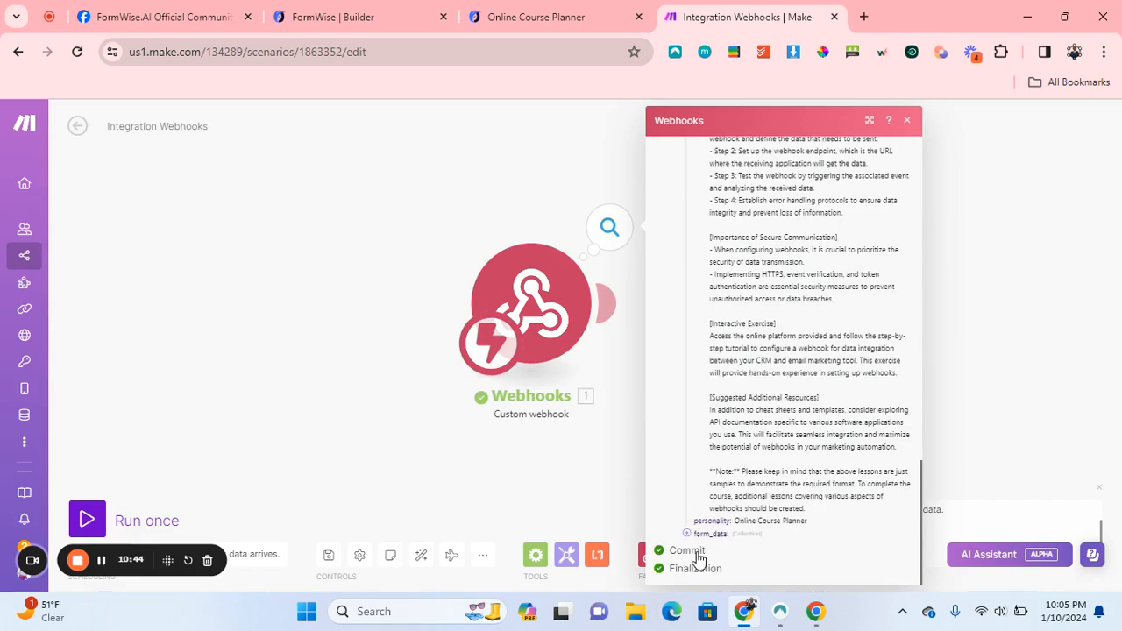
pyautogui.click(910, 122)
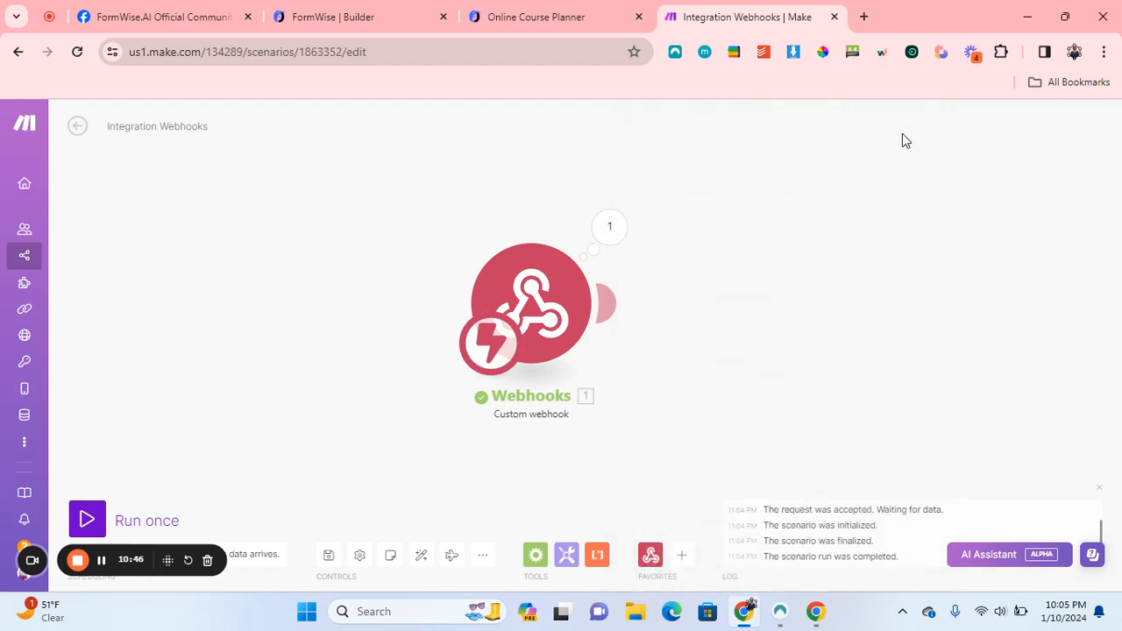
# Add an empty module after the webhook and open Google Docs' From template gallery.
pyautogui.click(612, 304)
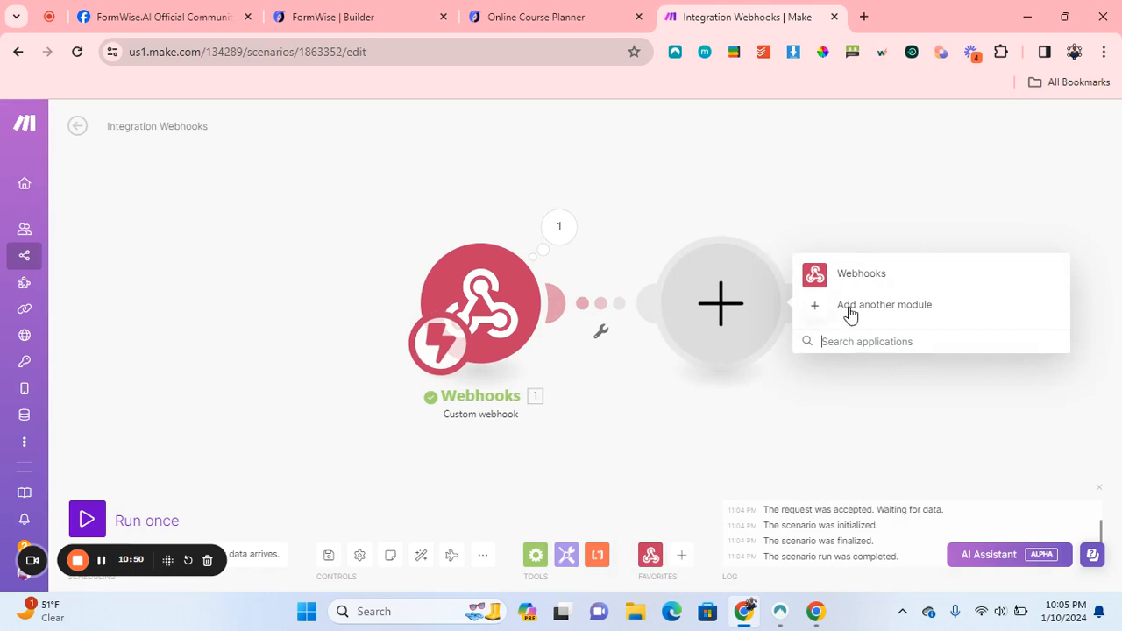
pyautogui.click(734, 55)
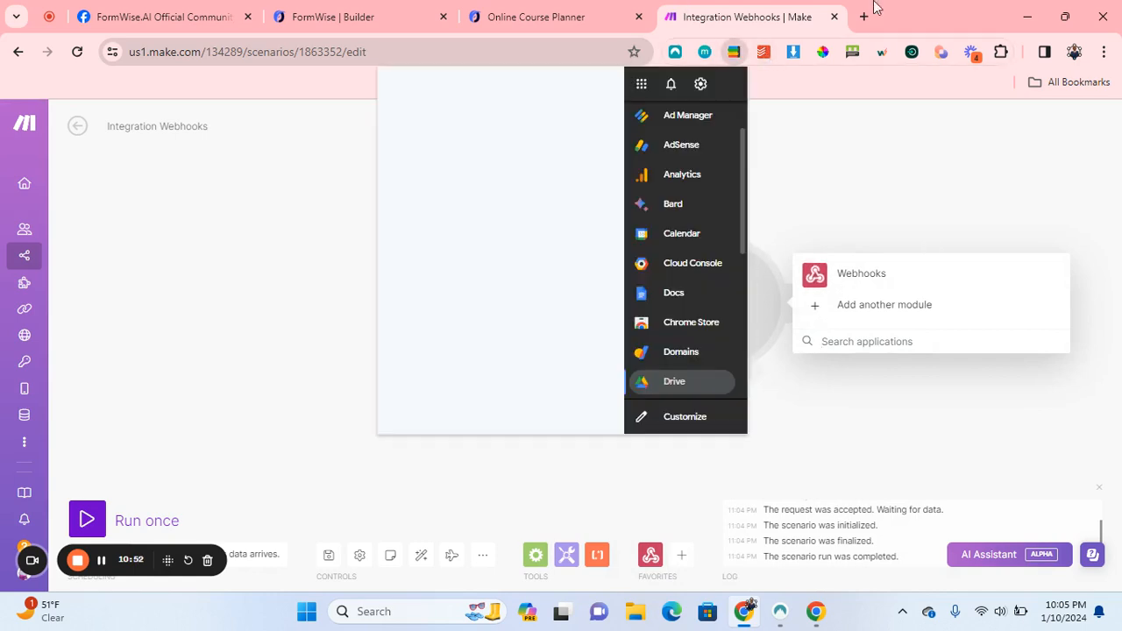
pyautogui.click(682, 296)
pyautogui.moveTo(596, 408)
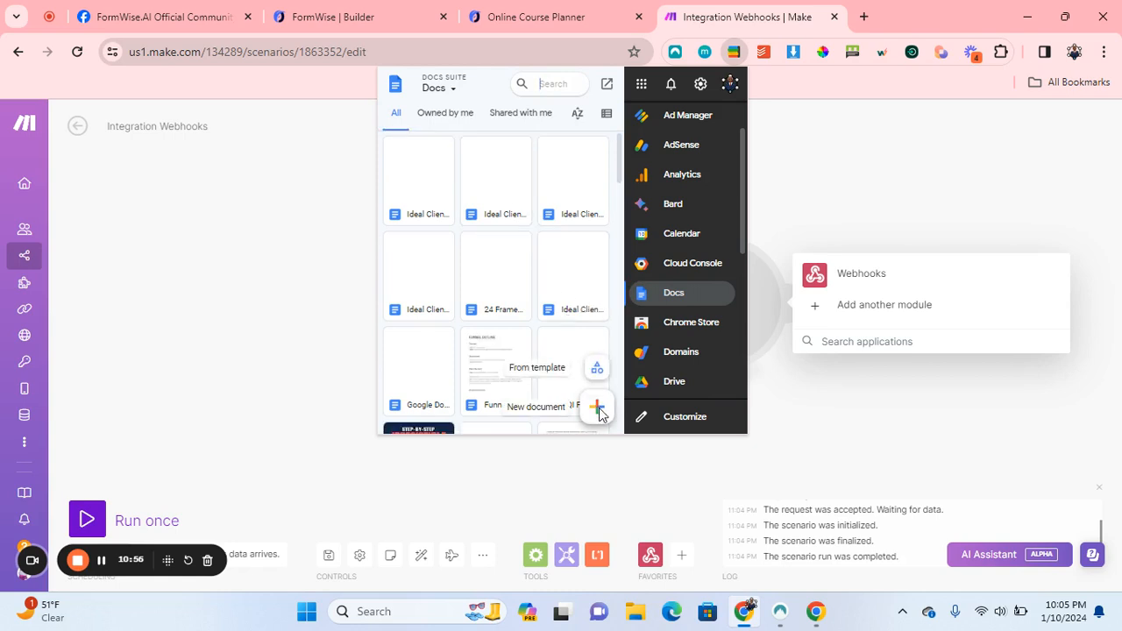
pyautogui.click(596, 374)
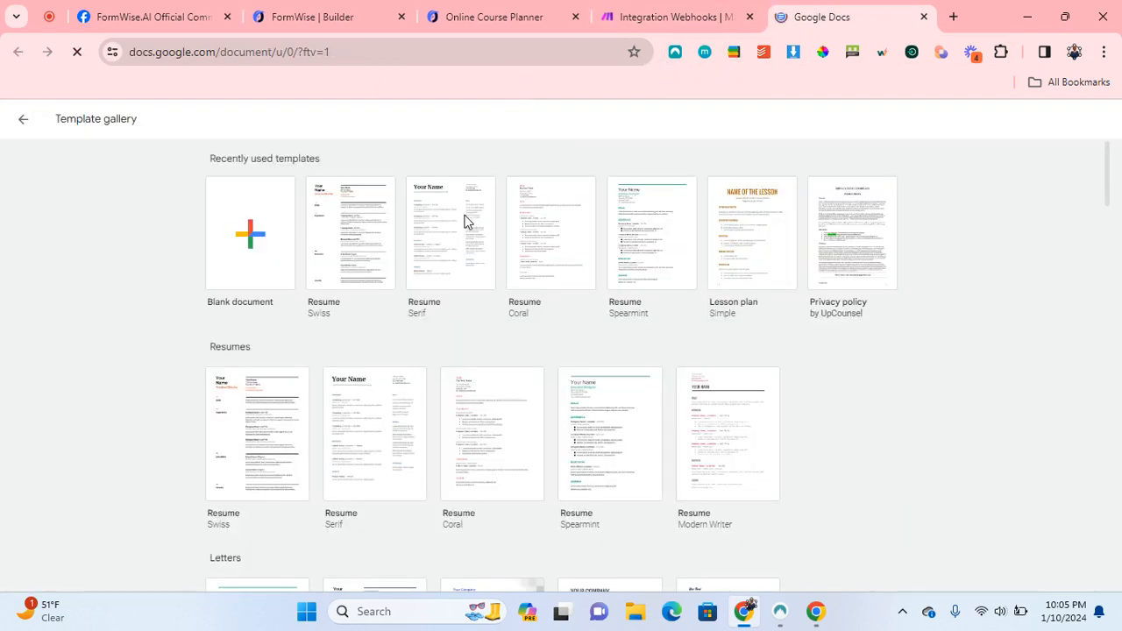
# Create a document from the Lesson plan template and rename it 'Automation 101 Test'.
pyautogui.click(743, 251)
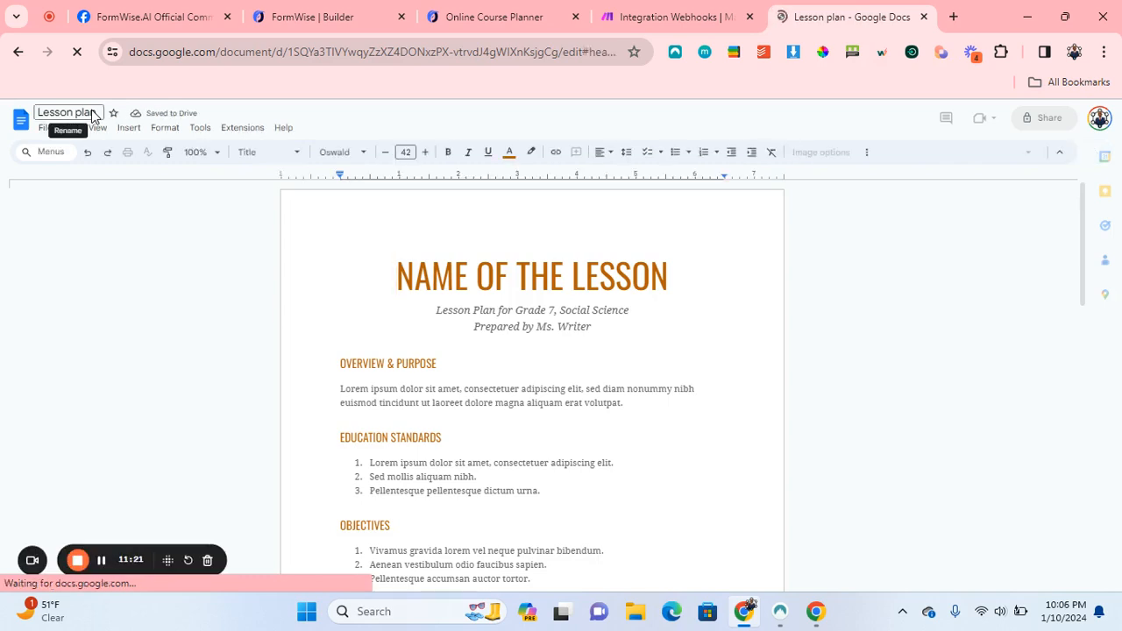
pyautogui.click(95, 113)
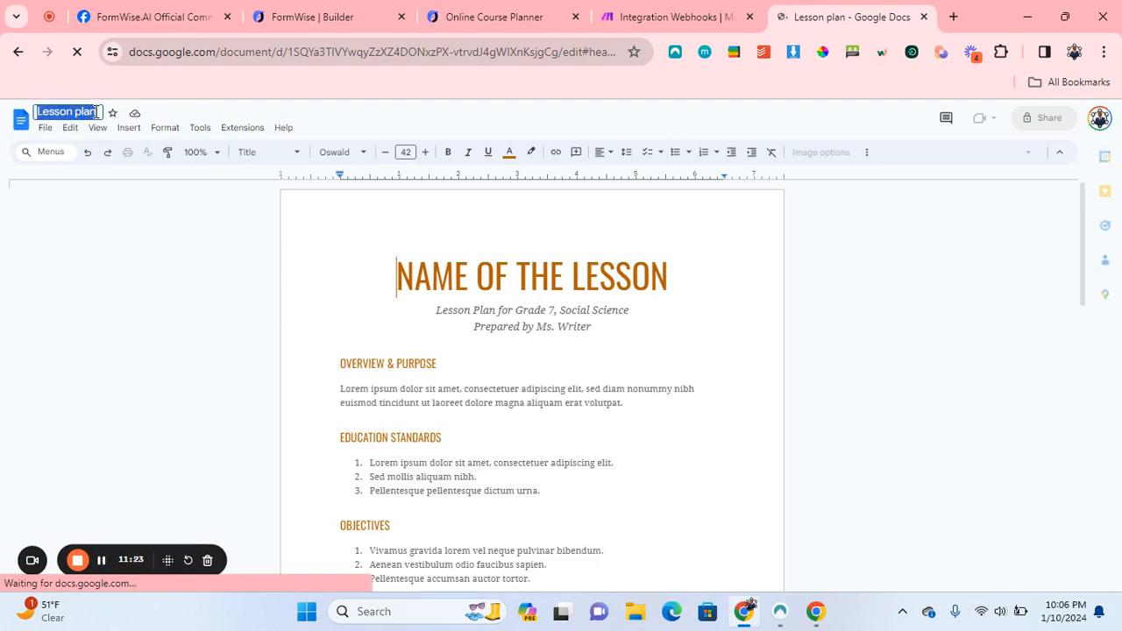
pyautogui.write('Automation')
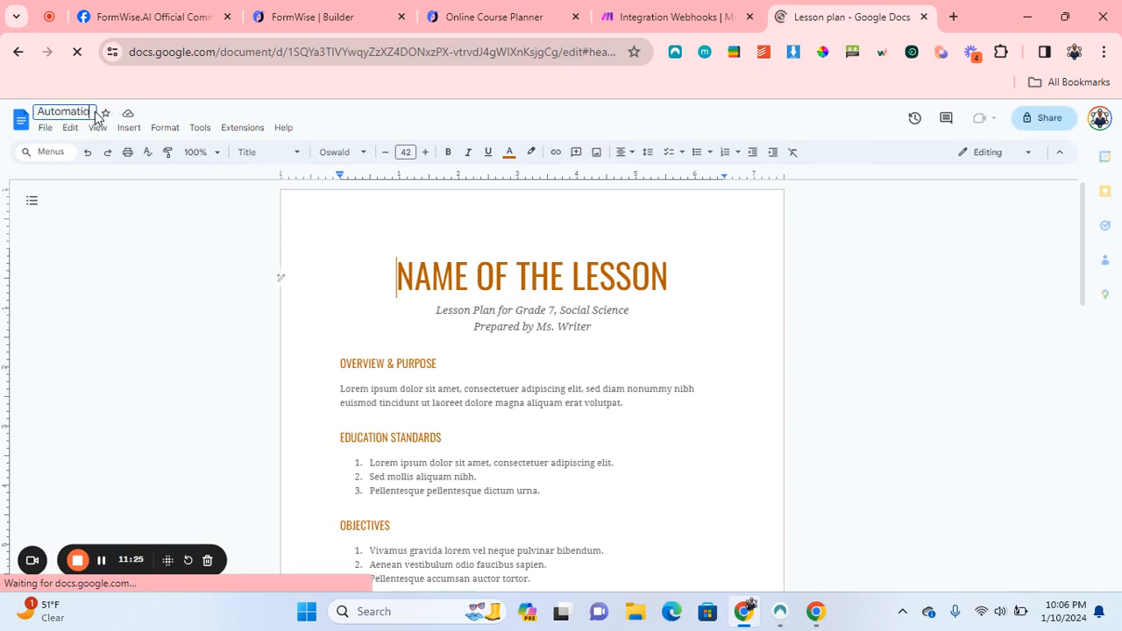
pyautogui.write(' 101')
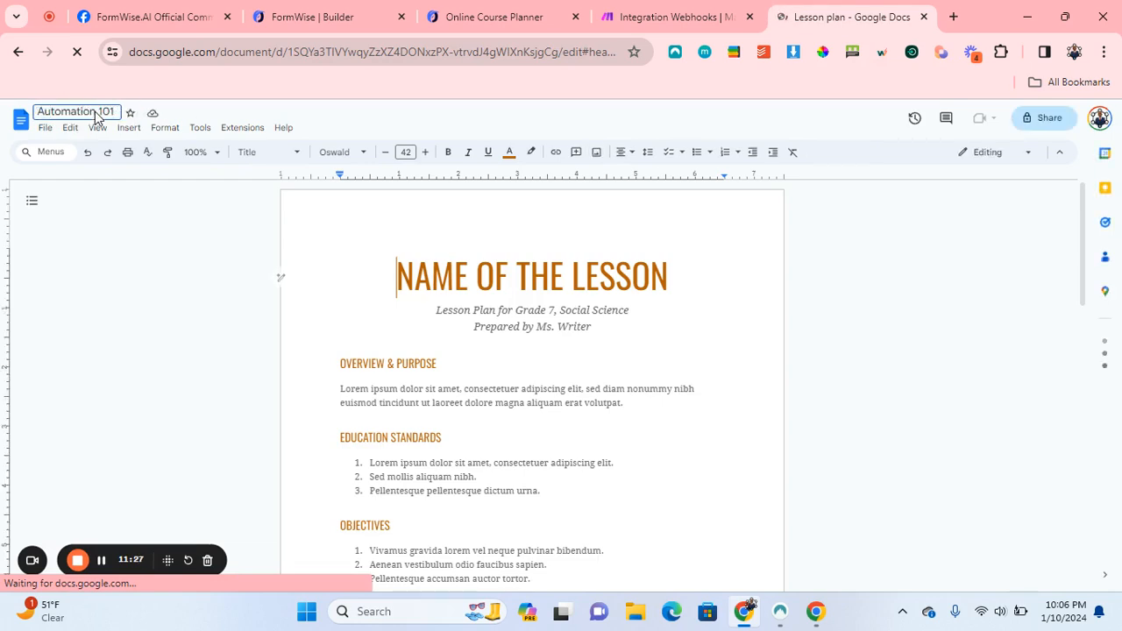
pyautogui.write(' Test')
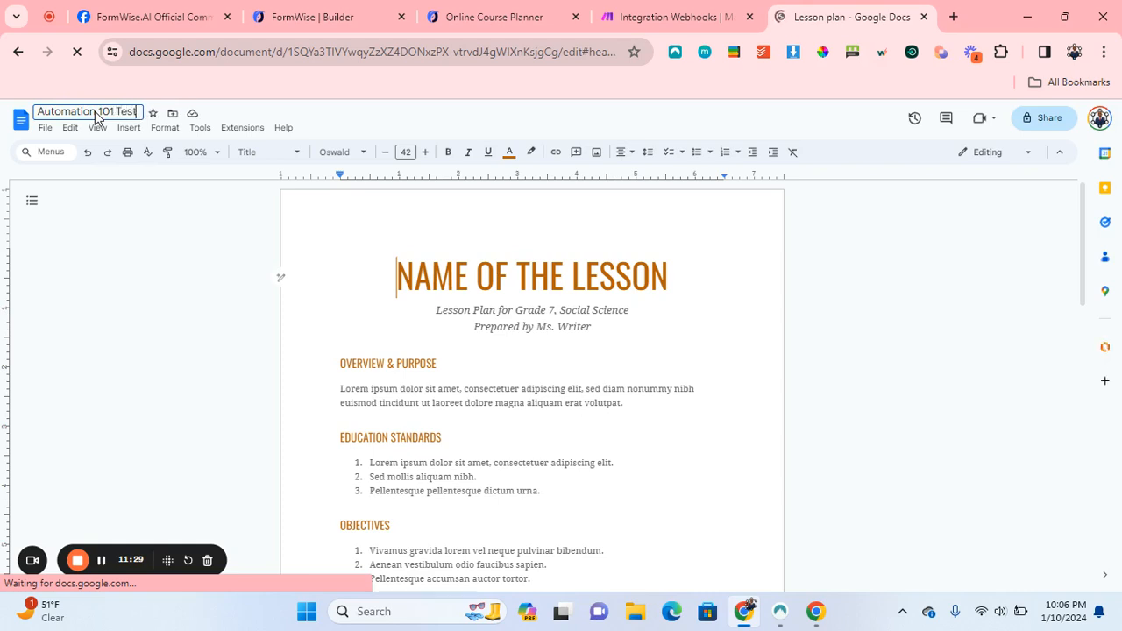
pyautogui.press('Return')
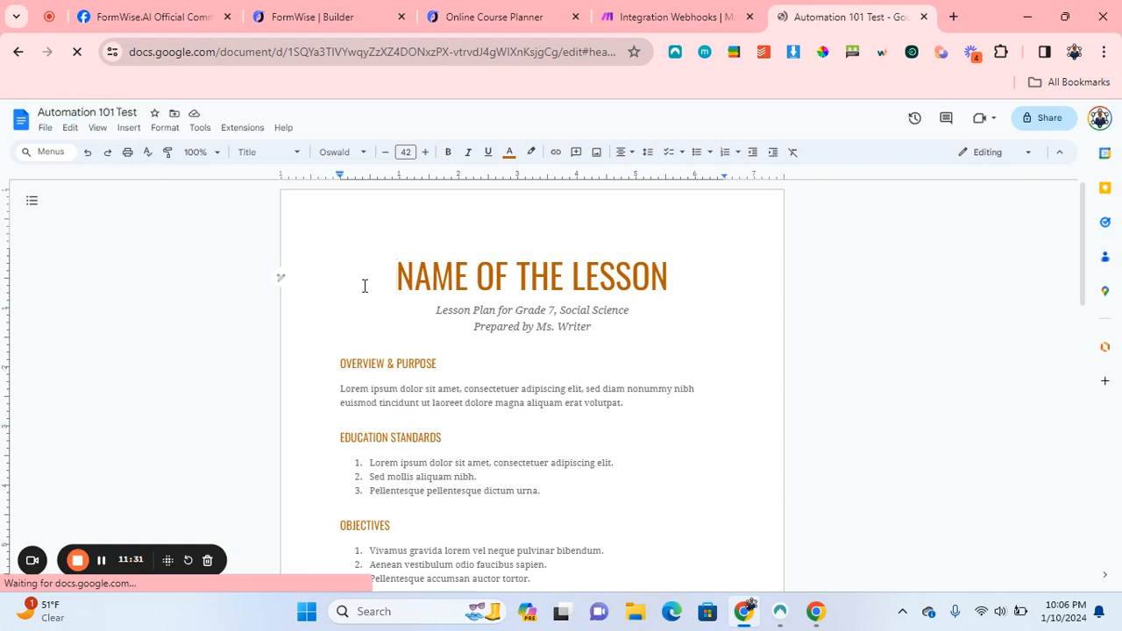
pyautogui.scroll(-3, 512, 335)
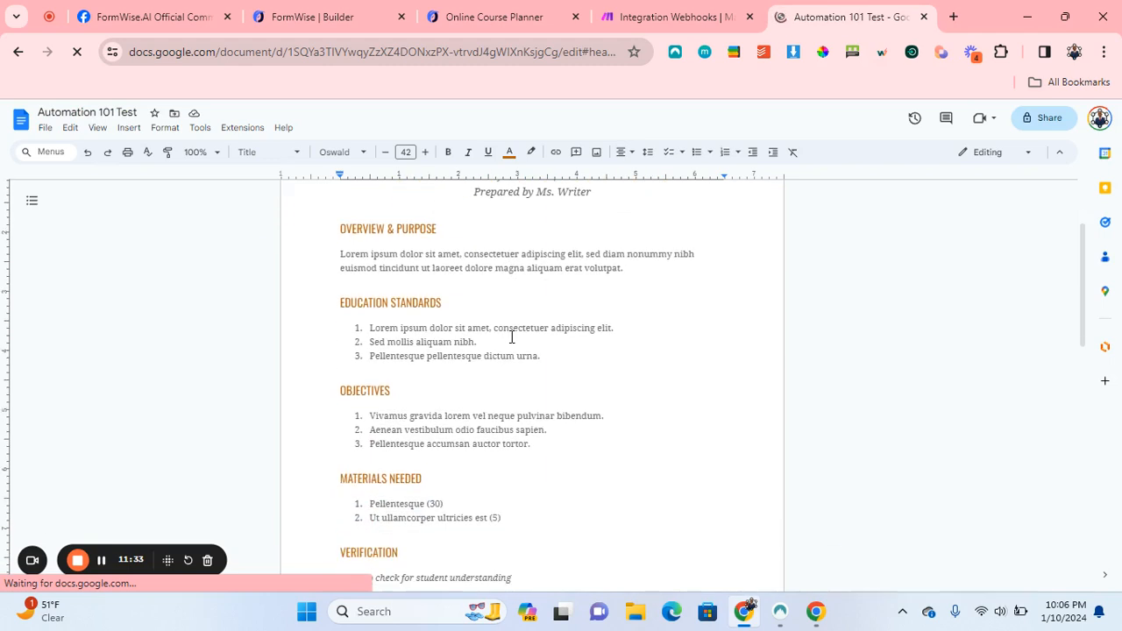
pyautogui.scroll(-1, 512, 337)
pyautogui.scroll(5, 512, 336)
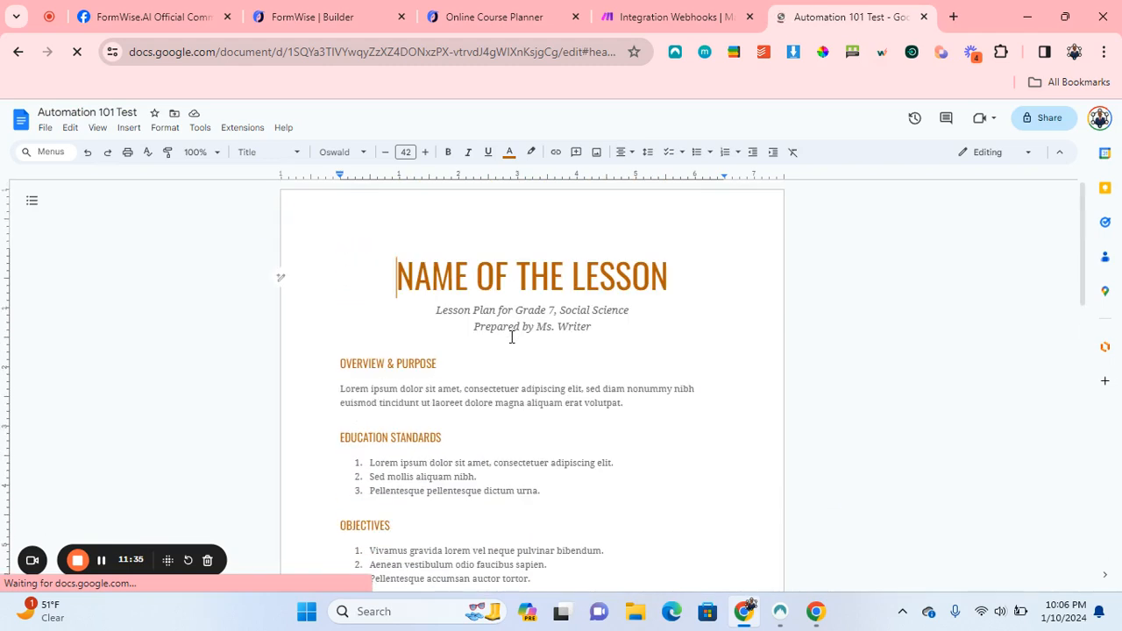
# Wrap the lesson title in braces as the {{NAME OF THE LESSON}} placeholder.
pyautogui.click(396, 273)
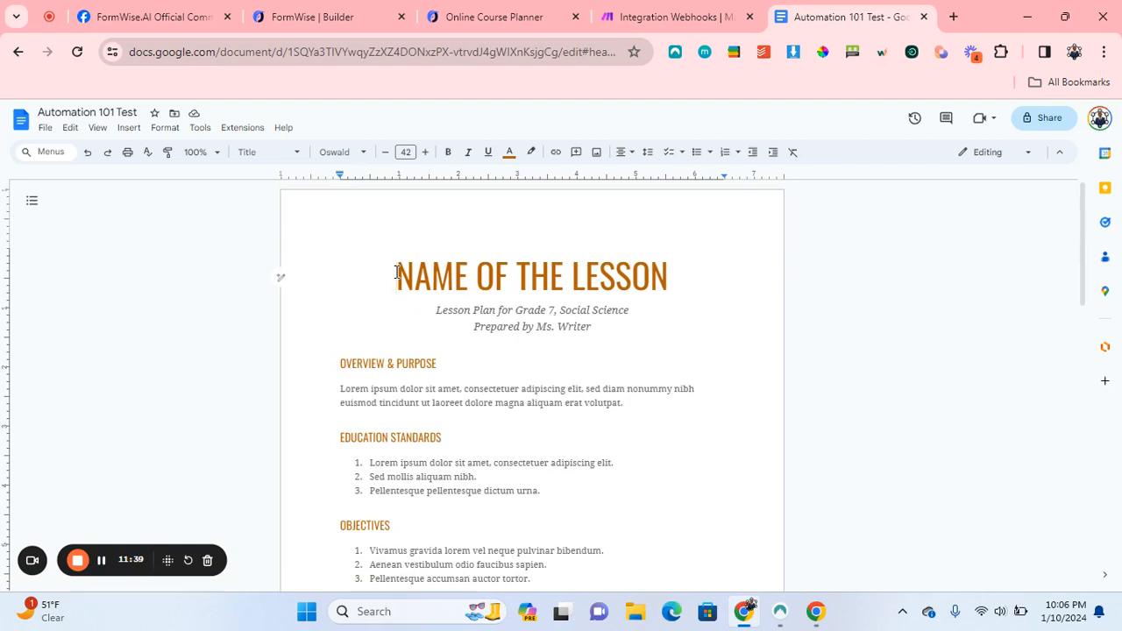
pyautogui.write('{{')
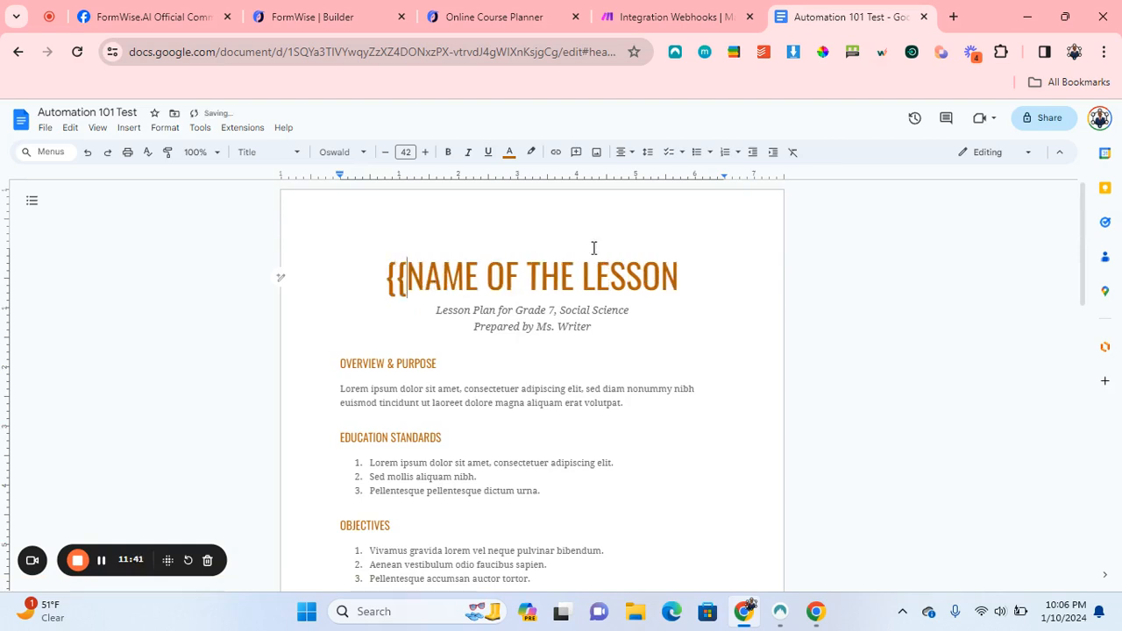
pyautogui.click(686, 273)
pyautogui.write('}}')
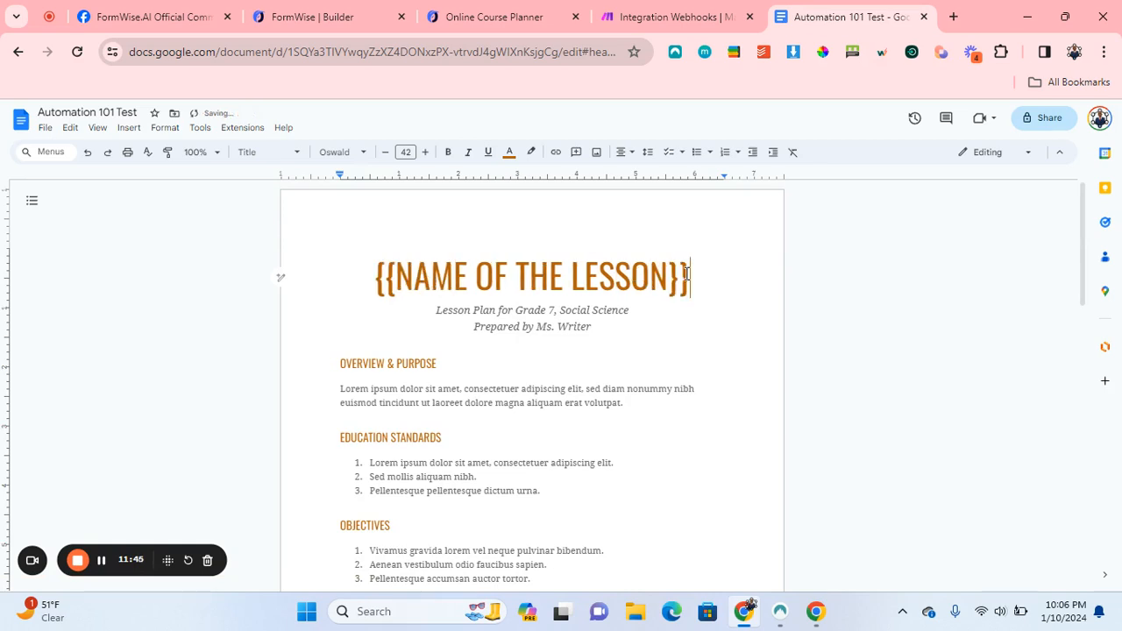
# Delete the Objectives through Verification content and the Lorem paragraph under Activity.
pyautogui.scroll(-5, 613, 331)
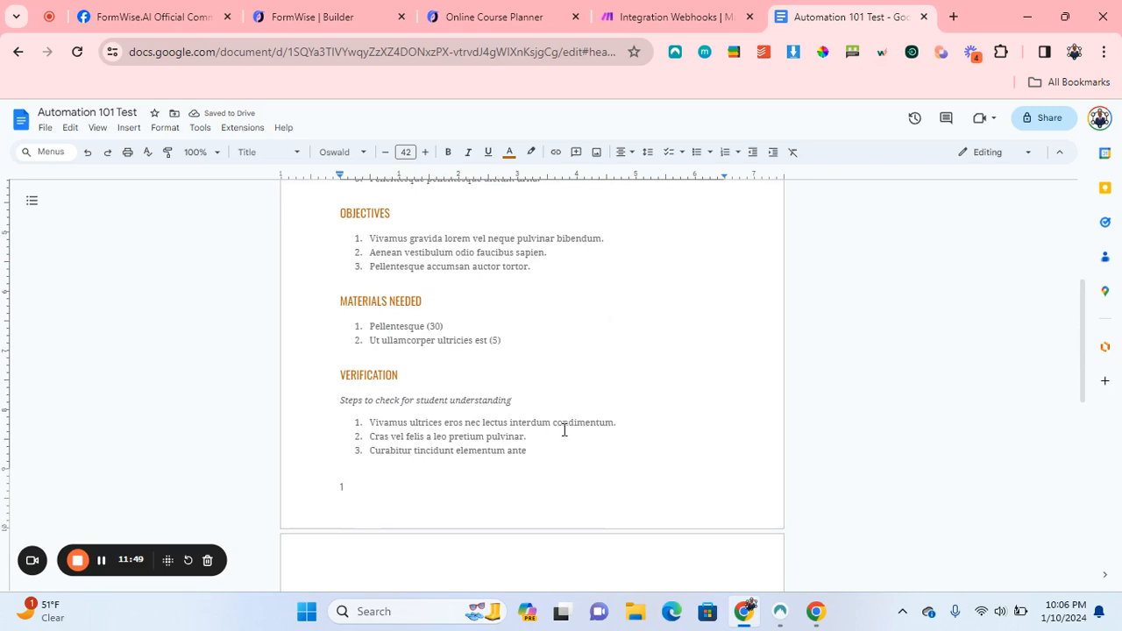
pyautogui.moveTo(532, 451); pyautogui.dragTo(346, 235)
pyautogui.press('Delete')
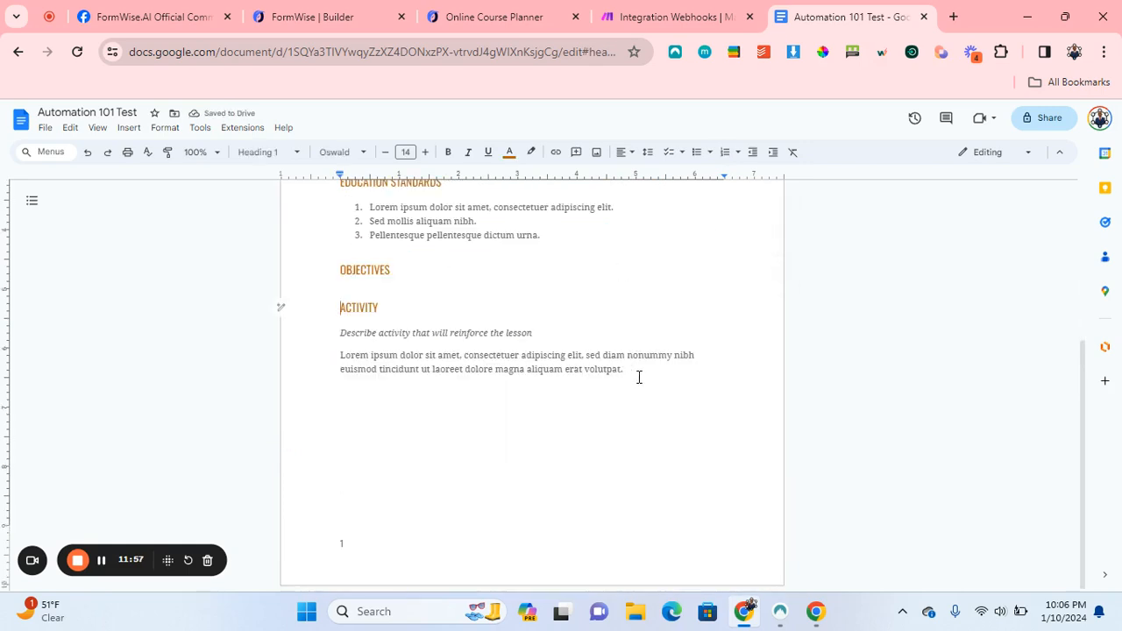
pyautogui.rightClick(575, 355)
pyautogui.click(521, 355)
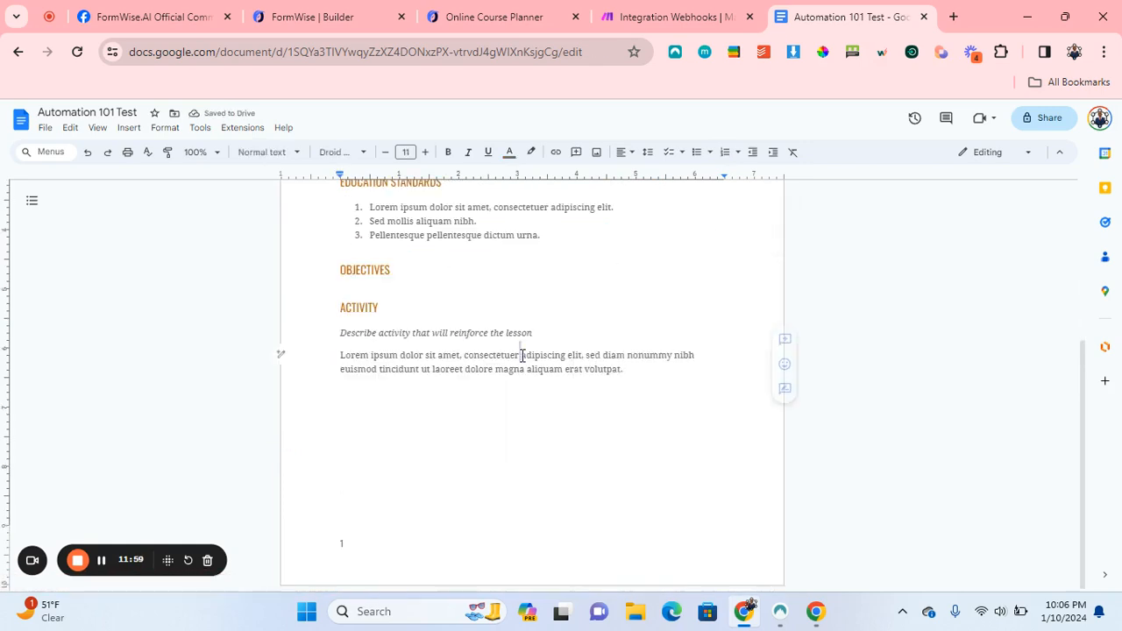
pyautogui.tripleClick(521, 355)
pyautogui.press('Delete')
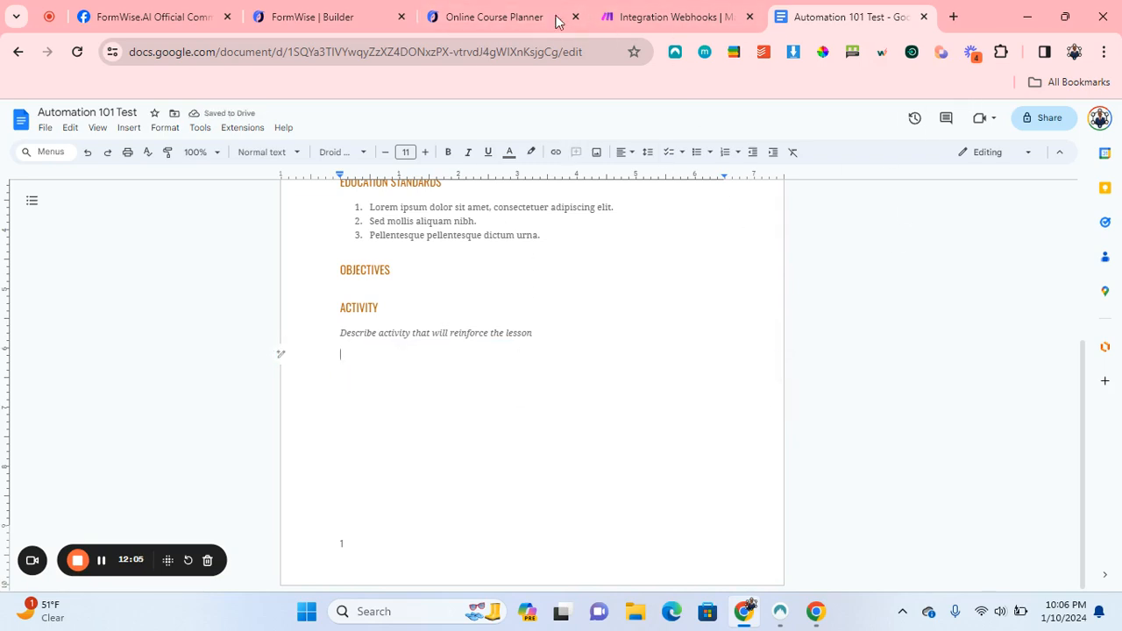
# Remove the leftover activity description, Activity and Objectives headings, and Education Standards list items.
pyautogui.scroll(2, 476, 325)
pyautogui.press('BackSpace')
pyautogui.tripleClick(376, 537)
pyautogui.press('BackSpace')
pyautogui.press('BackSpace')
pyautogui.press('BackSpace')
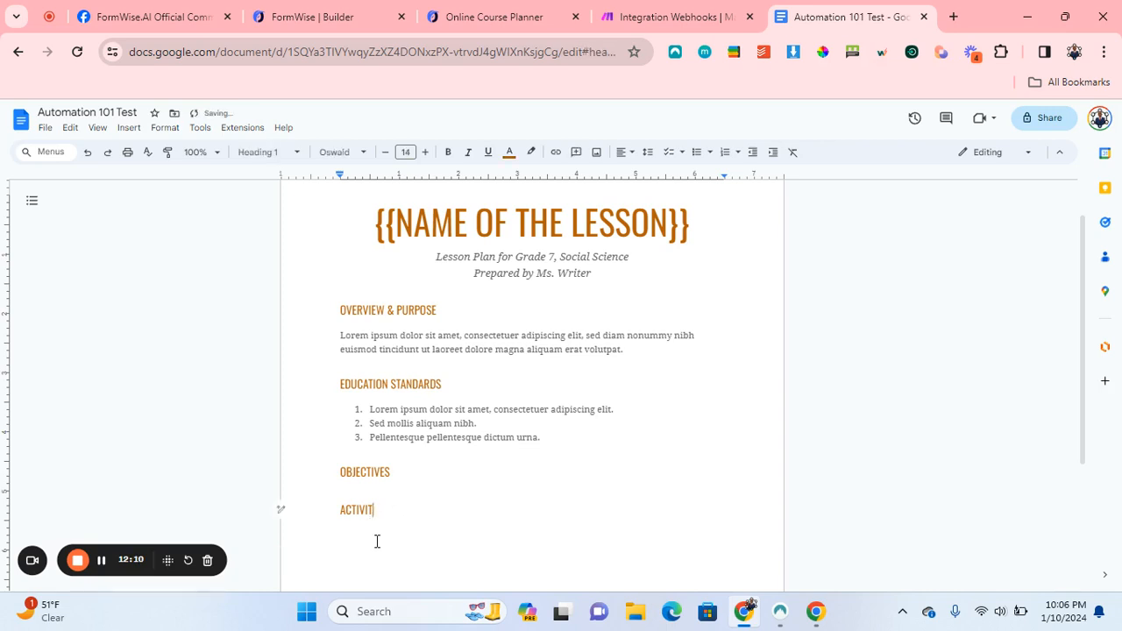
pyautogui.press('BackSpace')
pyautogui.press('BackSpace')
pyautogui.press('BackSpace')
pyautogui.press('BackSpace')
pyautogui.press('BackSpace')
pyautogui.press('BackSpace')
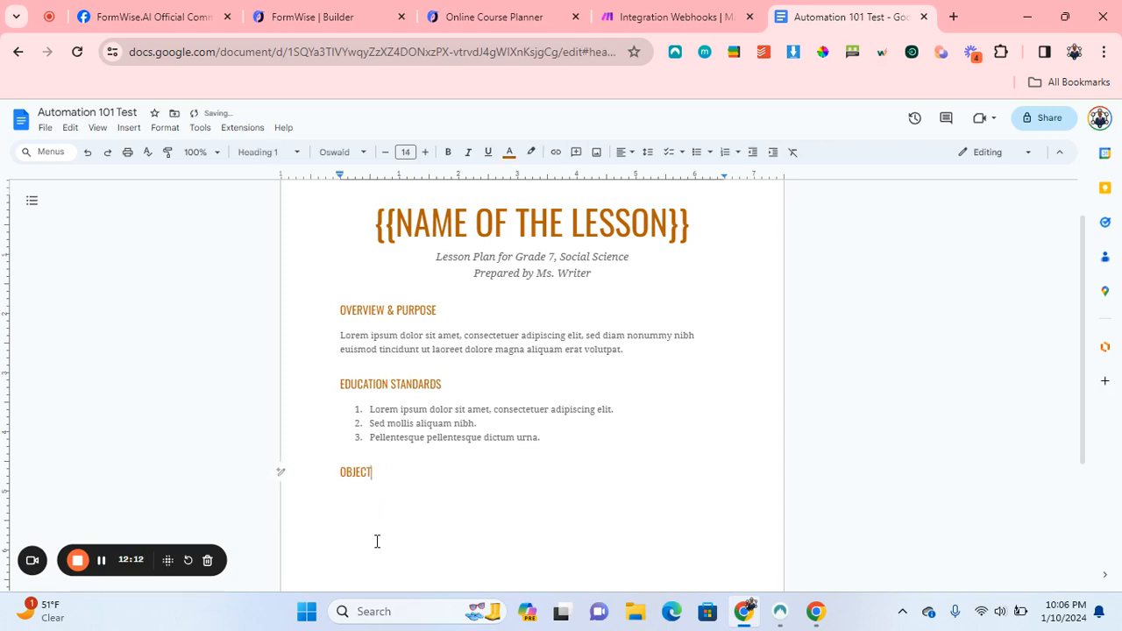
pyautogui.tripleClick(376, 408)
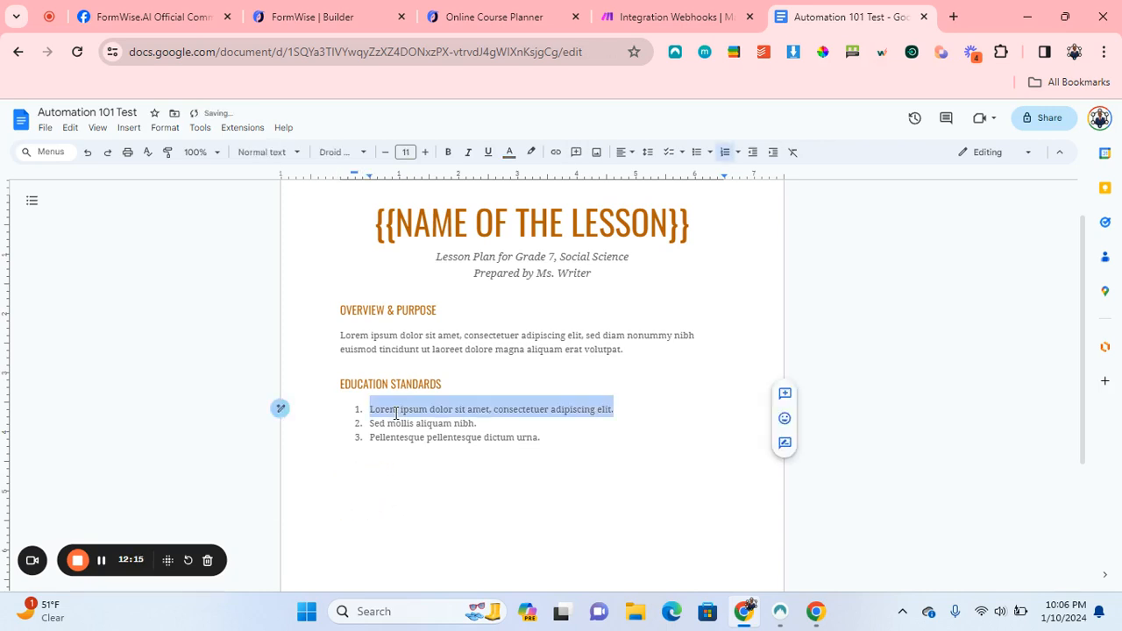
pyautogui.press('BackSpace')
pyautogui.press('BackSpace')
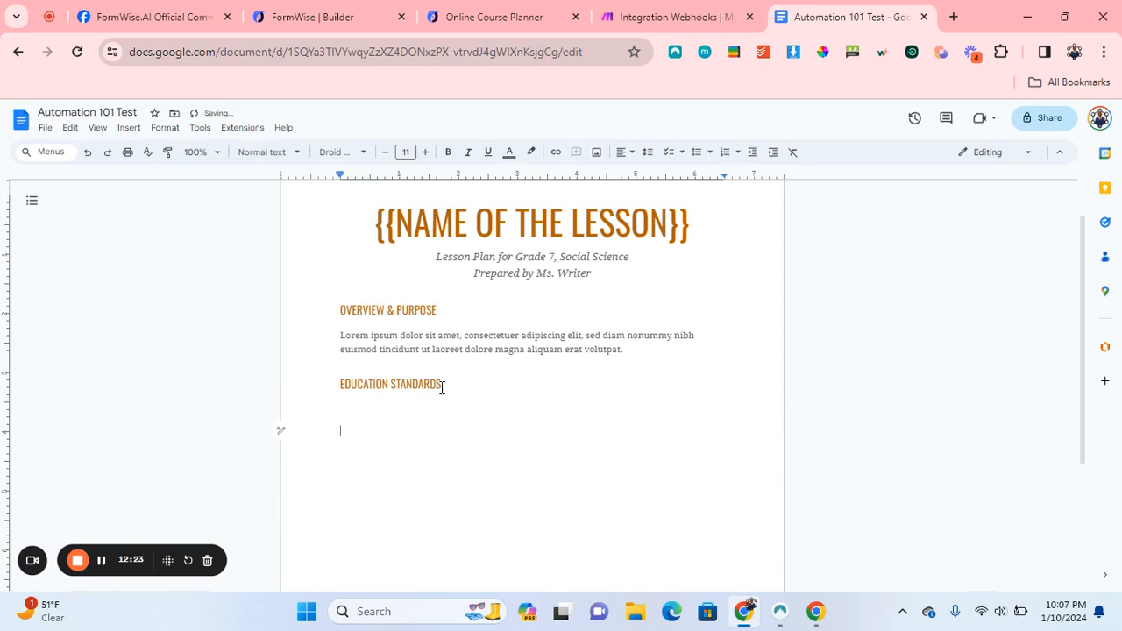
# Replace the EDUCATION STANDARDS heading with the {{Course Outline}} placeholder.
pyautogui.click(447, 384)
pyautogui.write('}}')
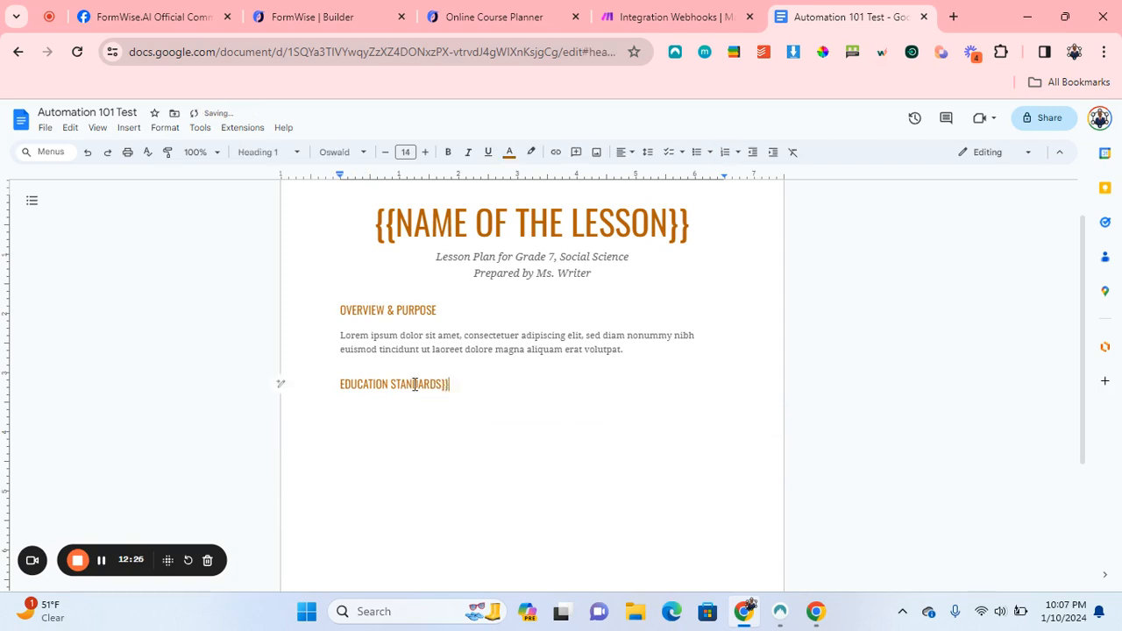
pyautogui.press('Home')
pyautogui.write('{{')
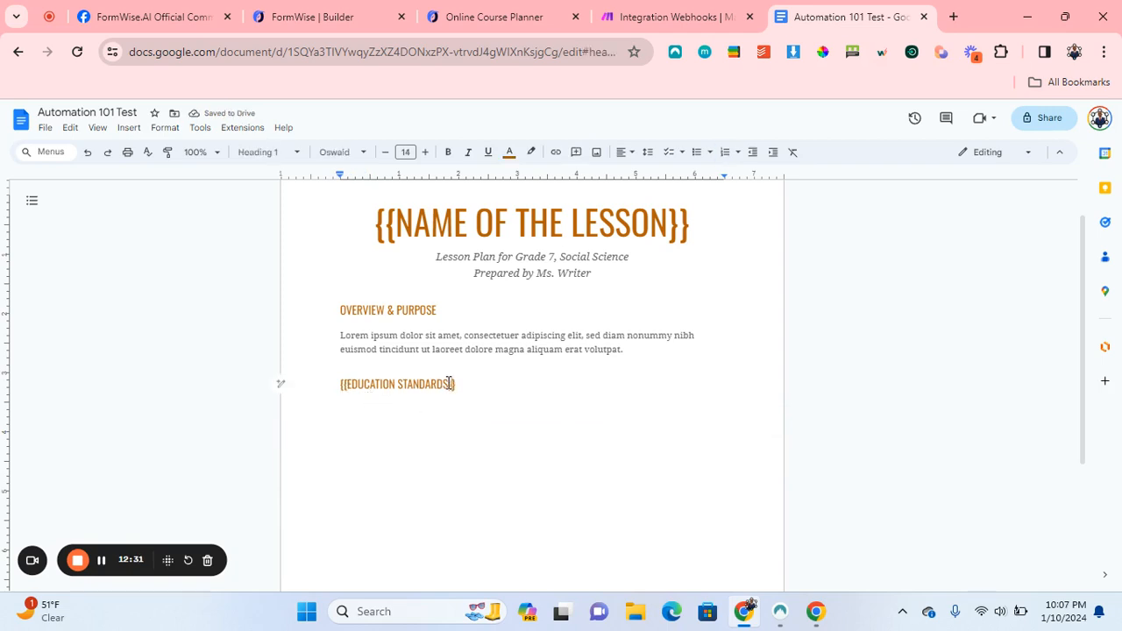
pyautogui.press('BackSpace')
pyautogui.press('BackSpace')
pyautogui.press('BackSpace')
pyautogui.press('BackSpace')
pyautogui.press('BackSpace')
pyautogui.press('BackSpace')
pyautogui.press('BackSpace')
pyautogui.press('BackSpace')
pyautogui.press('BackSpace')
pyautogui.press('BackSpace')
pyautogui.press('BackSpace')
pyautogui.press('BackSpace')
pyautogui.press('BackSpace')
pyautogui.press('BackSpace')
pyautogui.press('BackSpace')
pyautogui.write('}')
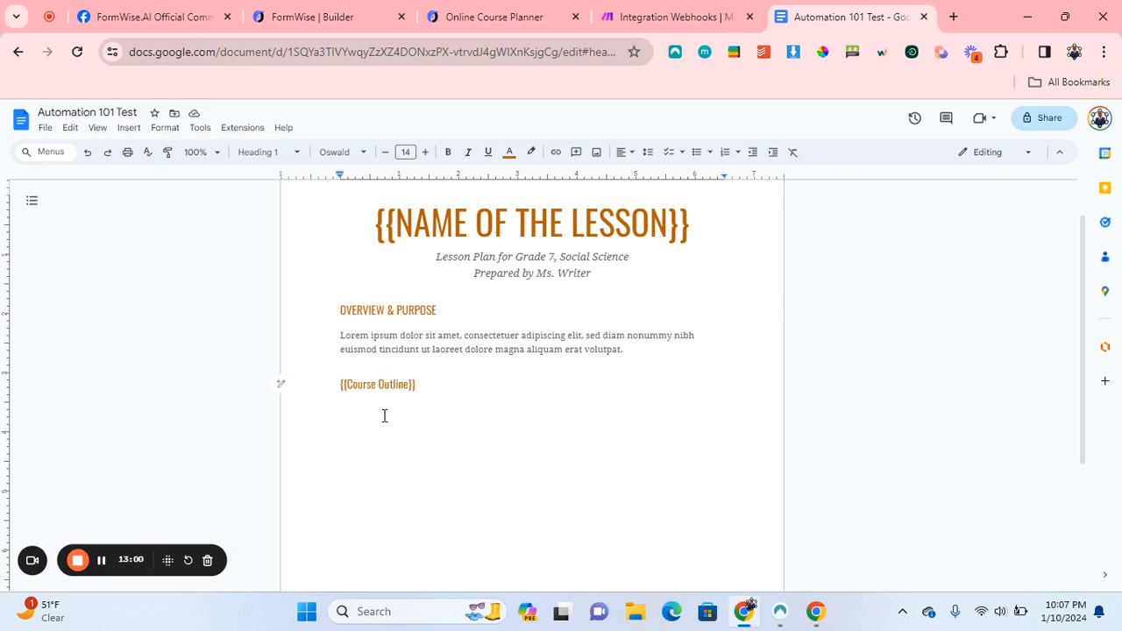
pyautogui.click(174, 115)
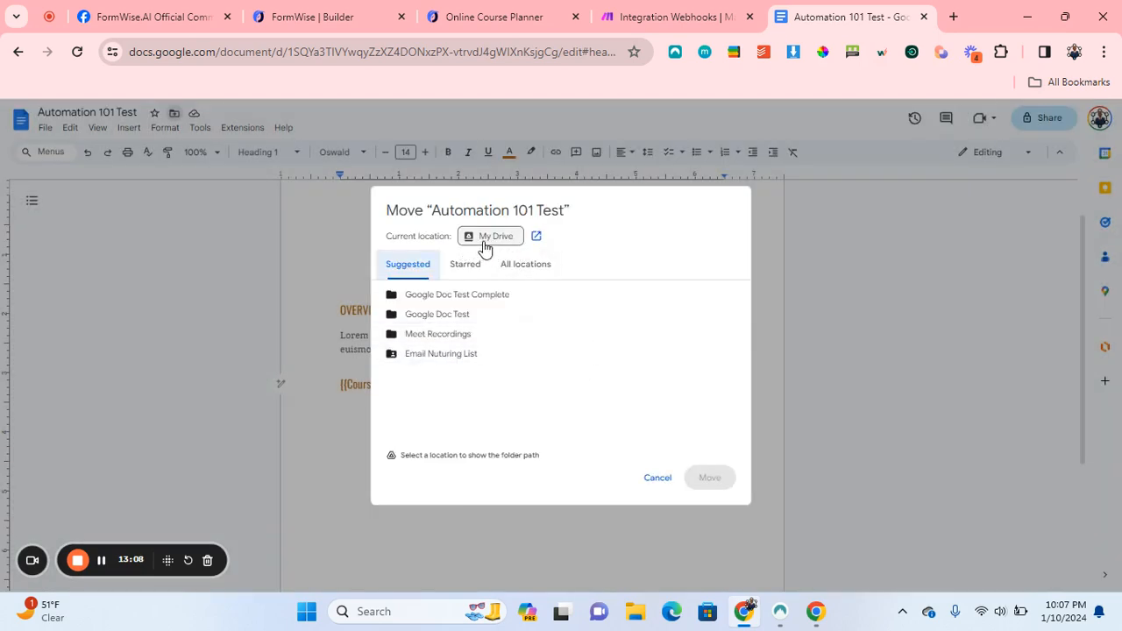
pyautogui.click(666, 496)
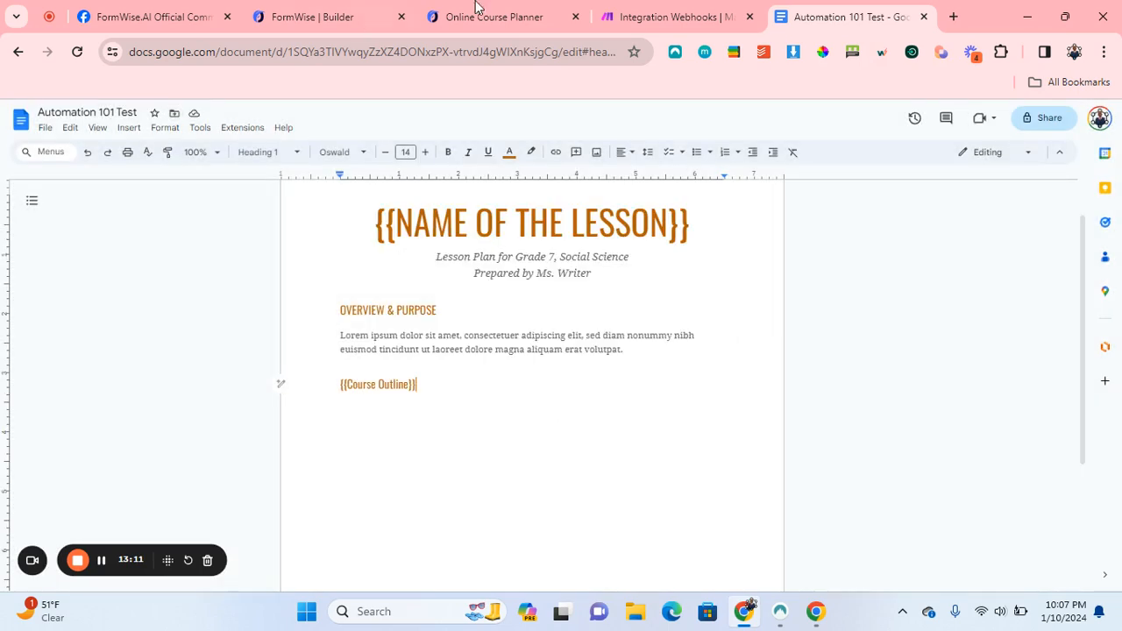
# Create a Google Drive folder 'Automation 101 Test' in My Drive and open it.
pyautogui.click(733, 53)
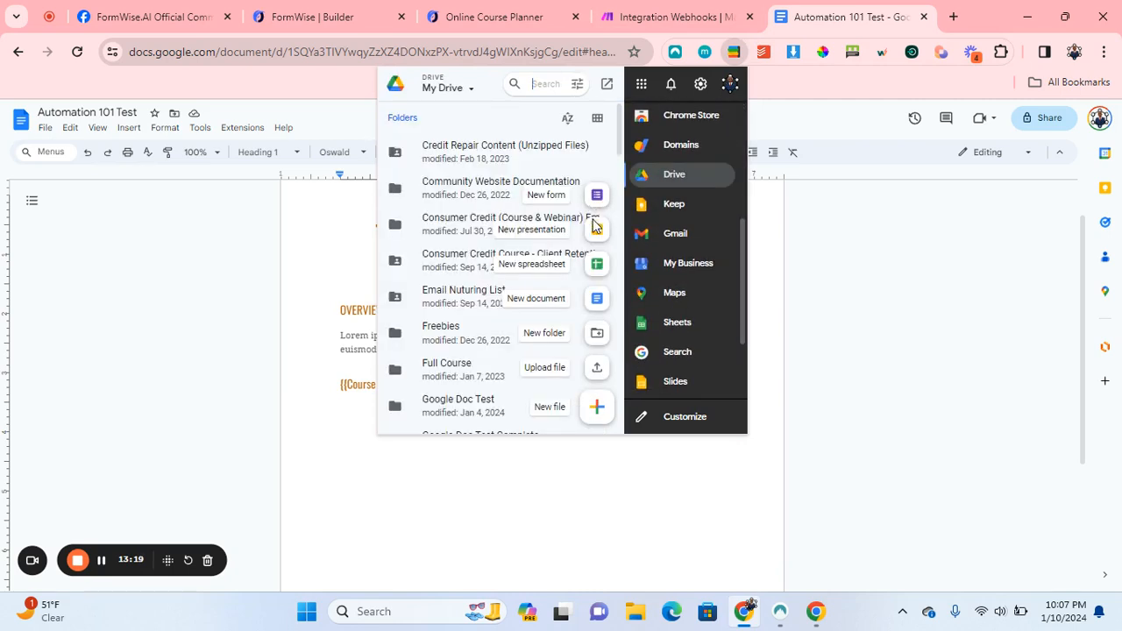
pyautogui.click(596, 333)
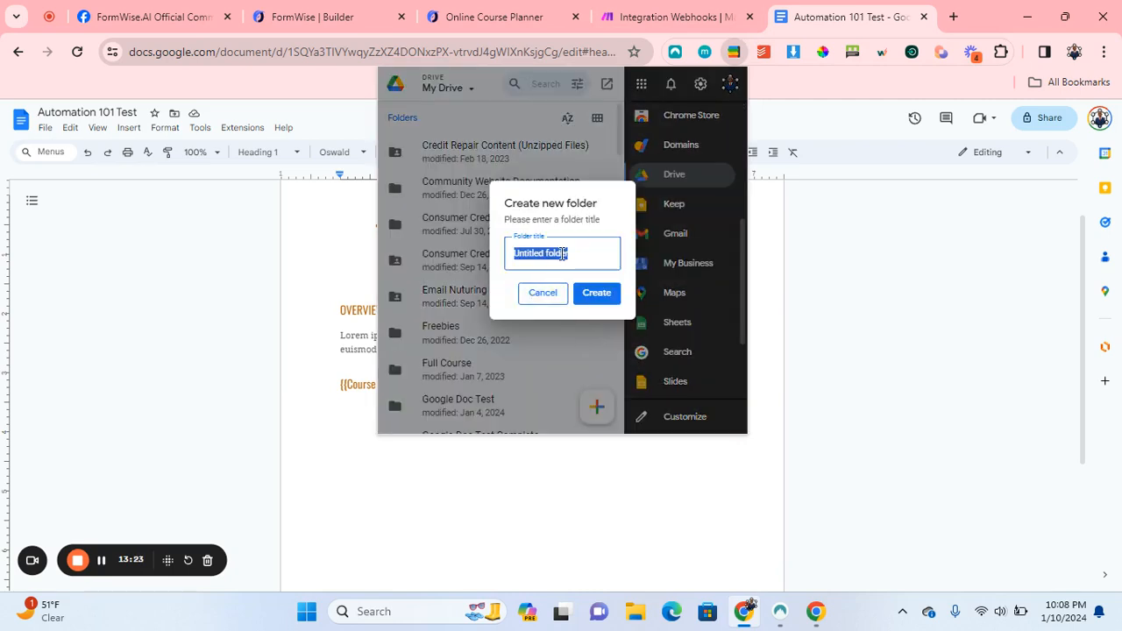
pyautogui.write('Automation')
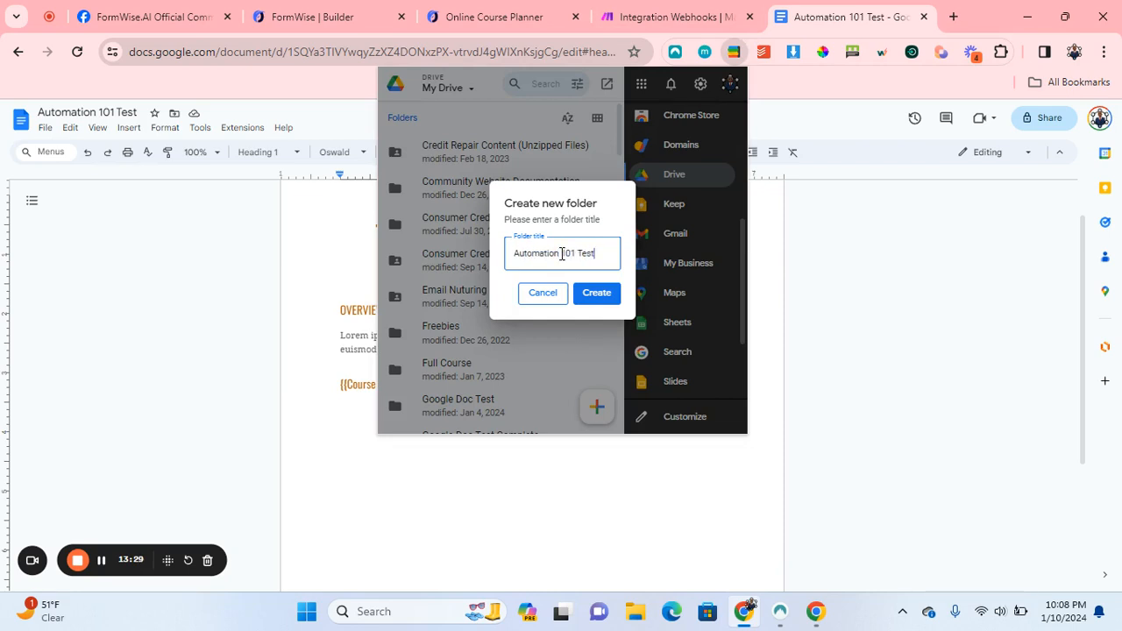
pyautogui.write(' 101 Test')
pyautogui.click(596, 297)
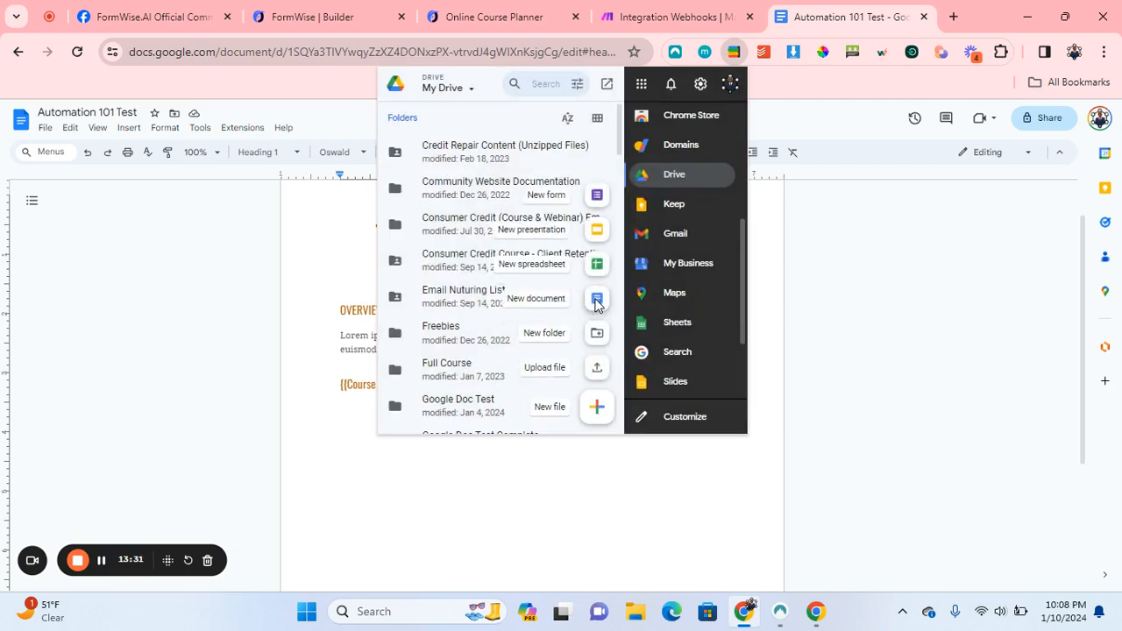
pyautogui.scroll(-3, 446, 225)
pyautogui.scroll(3, 446, 225)
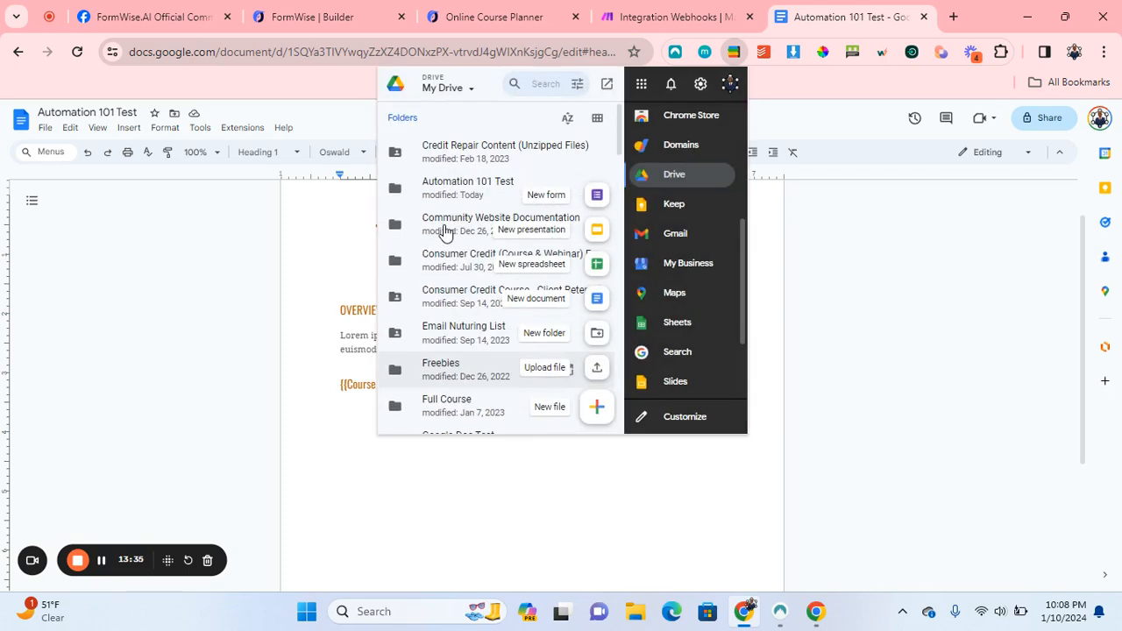
pyautogui.click(454, 187)
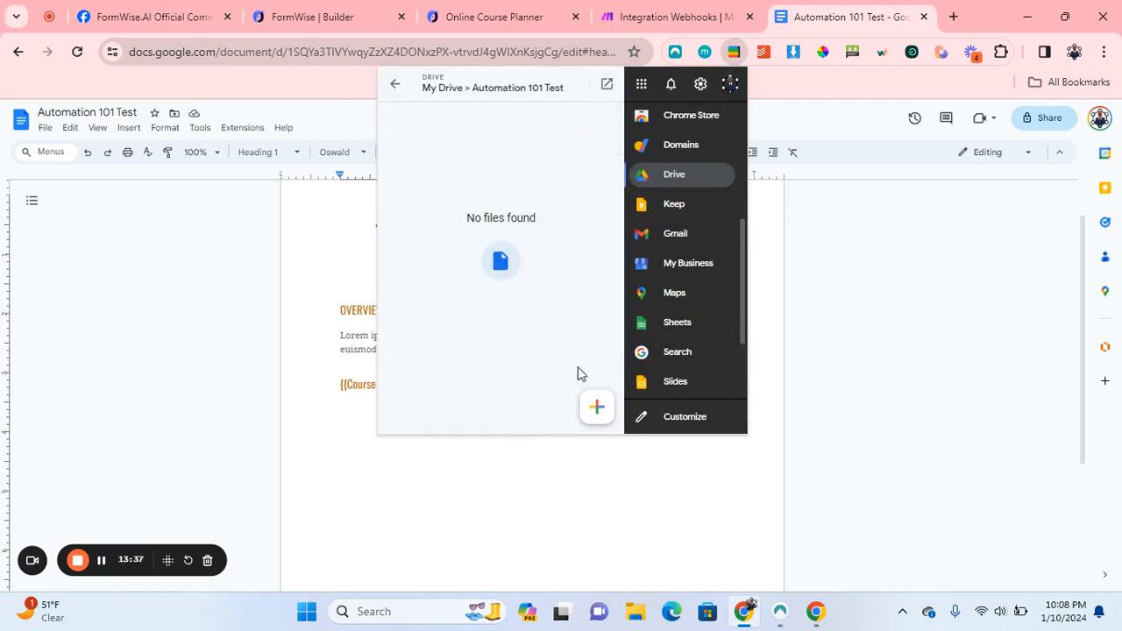
pyautogui.click(596, 407)
# Move the 'Automation 101 Test' document from My Drive into the Automation 101 Test folder.
pyautogui.click(175, 113)
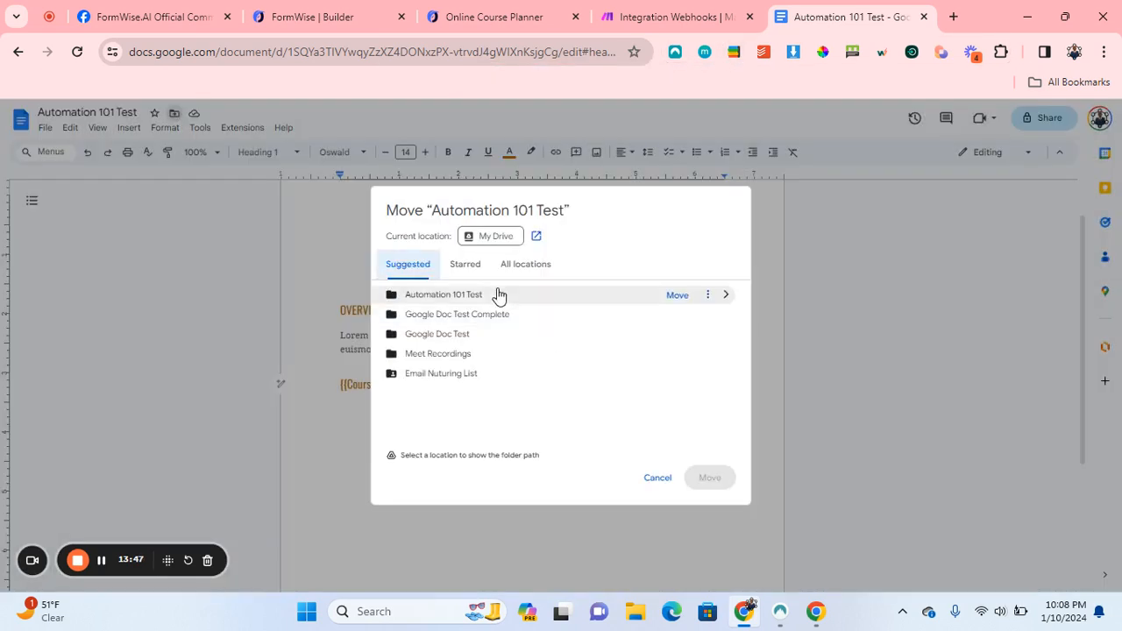
pyautogui.click(533, 298)
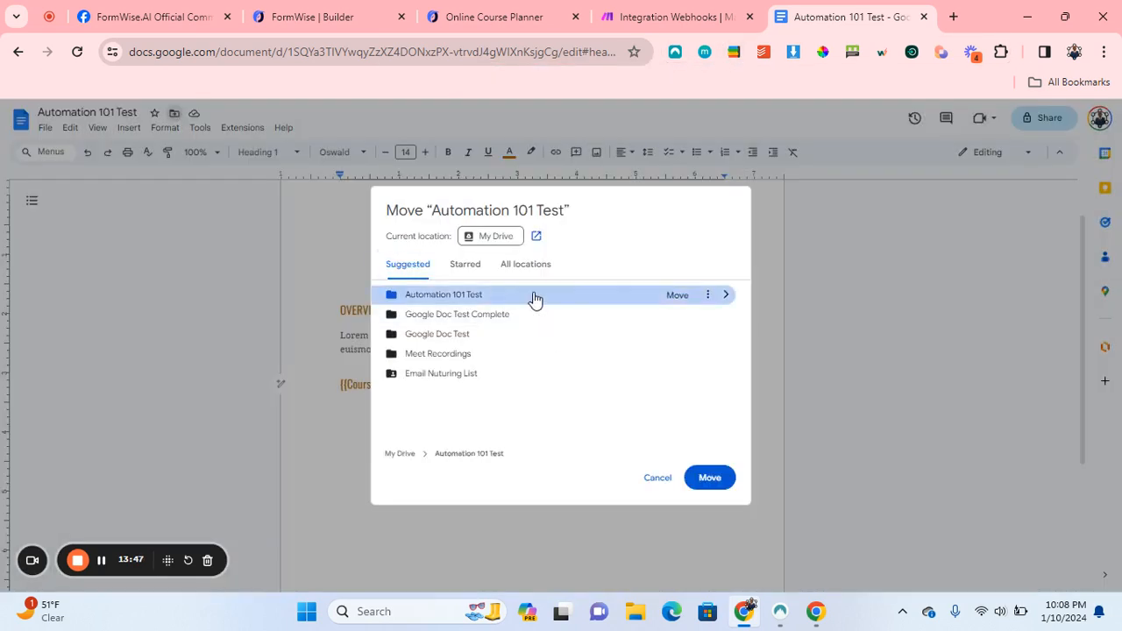
pyautogui.click(710, 479)
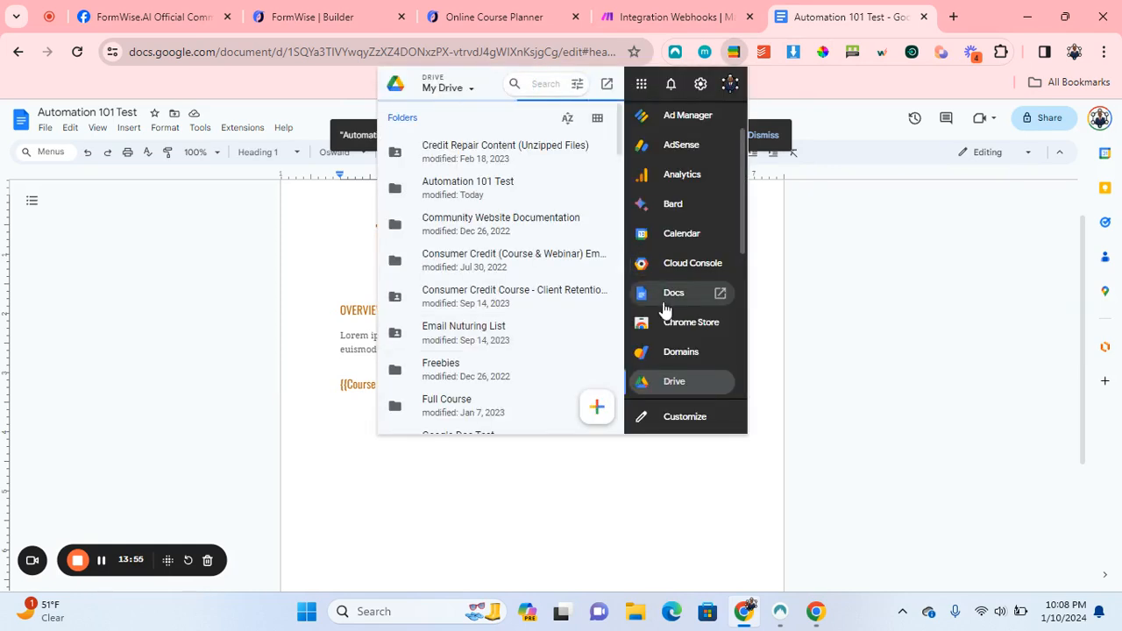
# Create a My Drive folder named 'Automation 101 Test Complete' and return to the document.
pyautogui.scroll(-1, 672, 316)
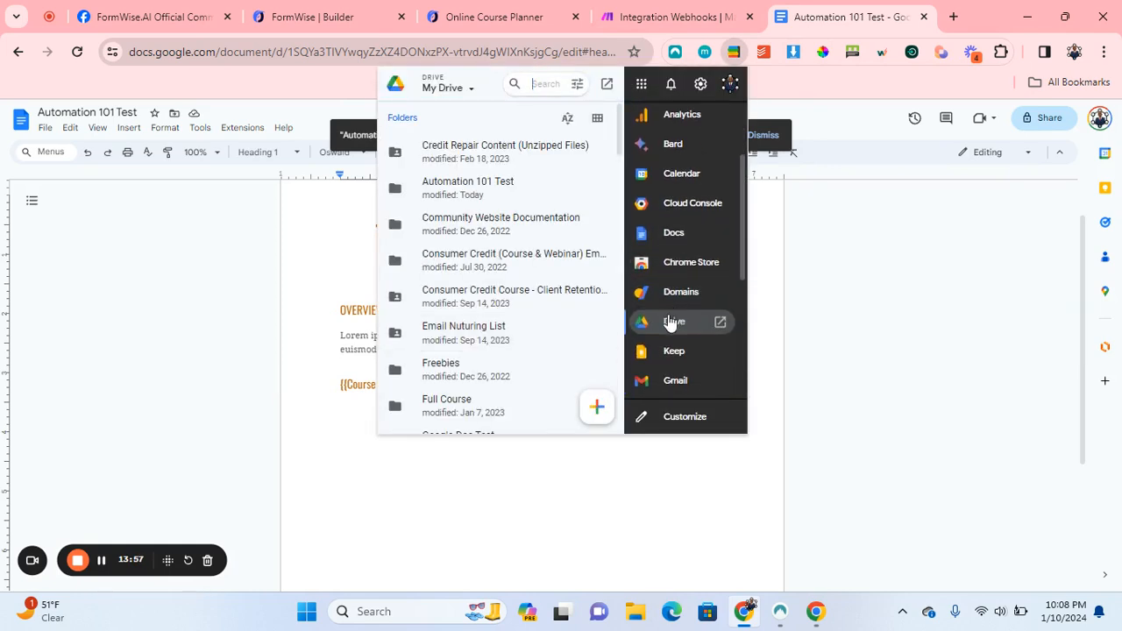
pyautogui.moveTo(587, 401)
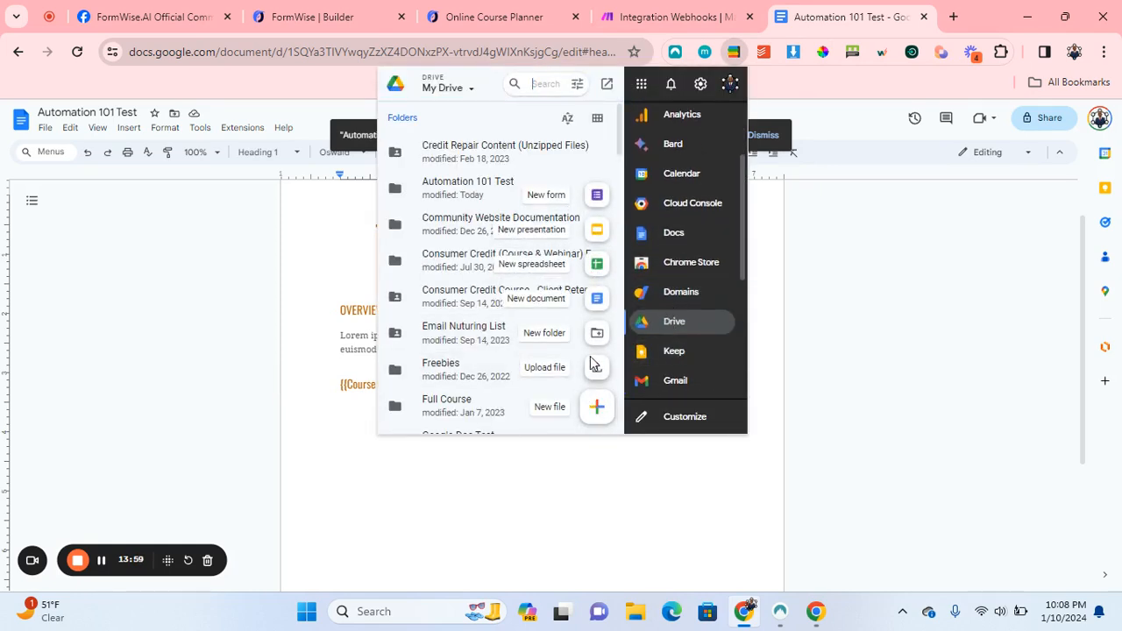
pyautogui.click(593, 338)
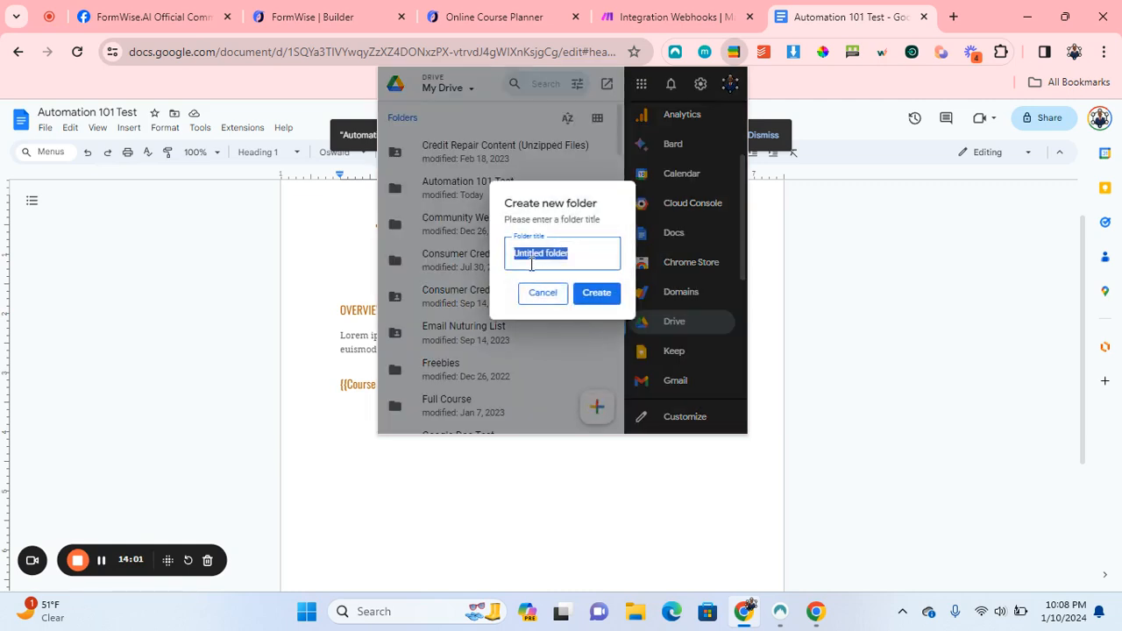
pyautogui.write('Automation 101')
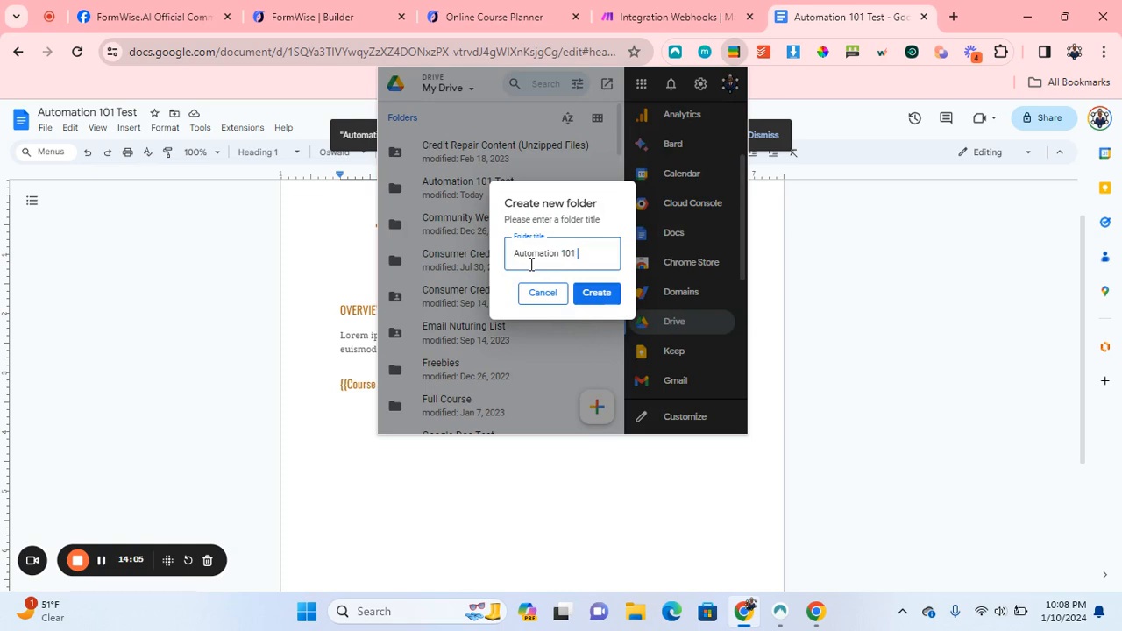
pyautogui.write(' Test Co')
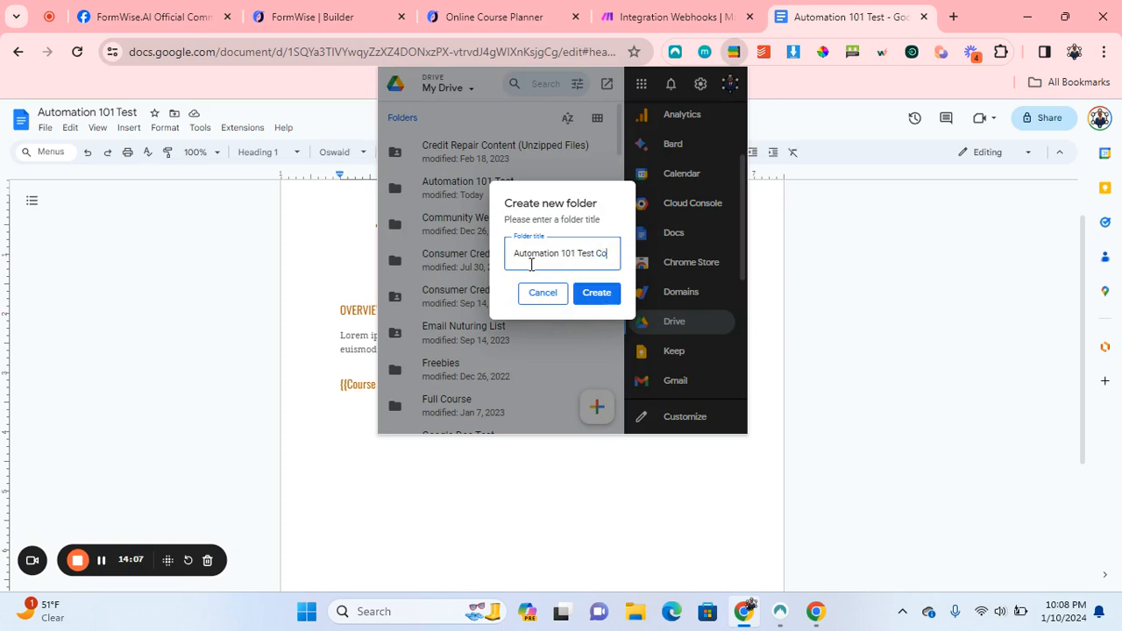
pyautogui.write('mplete')
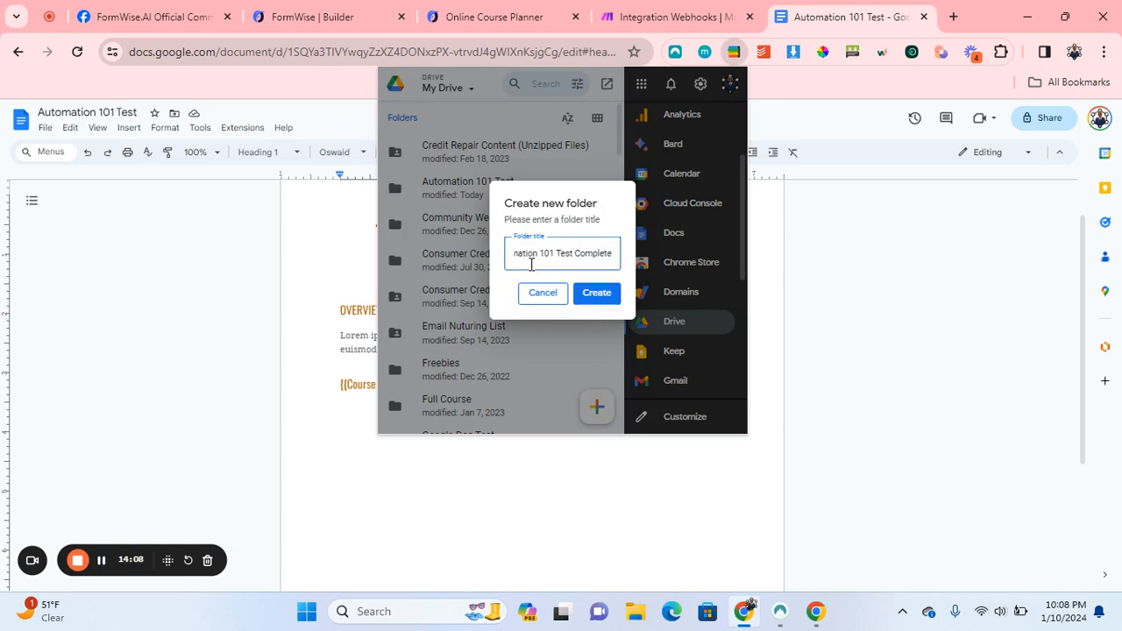
pyautogui.click(596, 293)
pyautogui.click(243, 351)
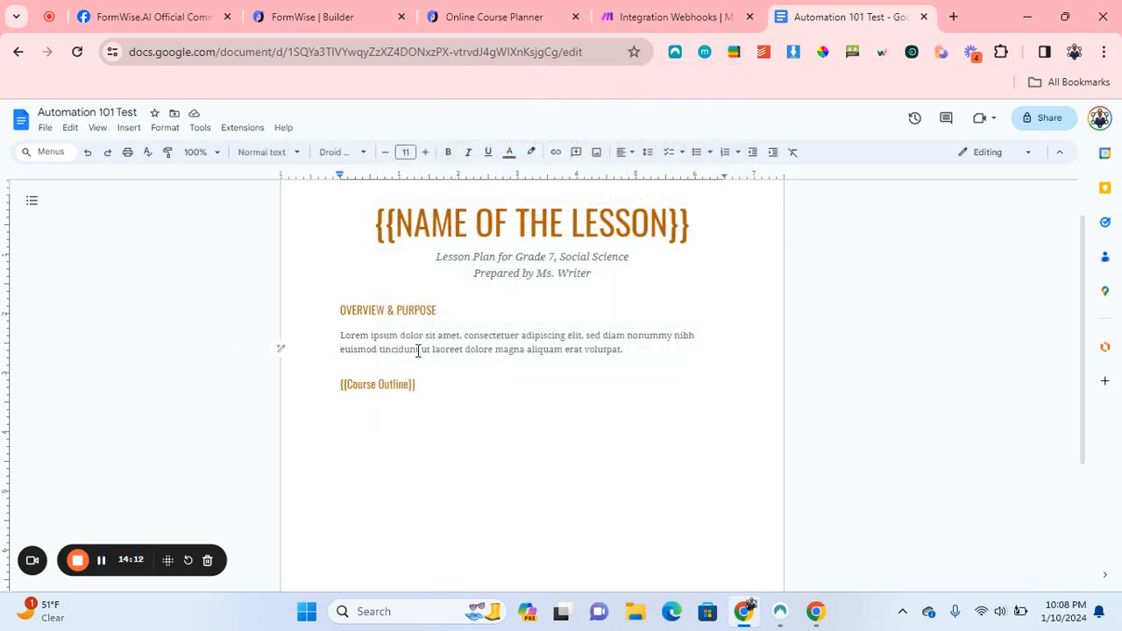
# In the Integration Webhooks scenario, add Google Docs 'Create a Document from a Template' after the webhook.
pyautogui.click(646, 26)
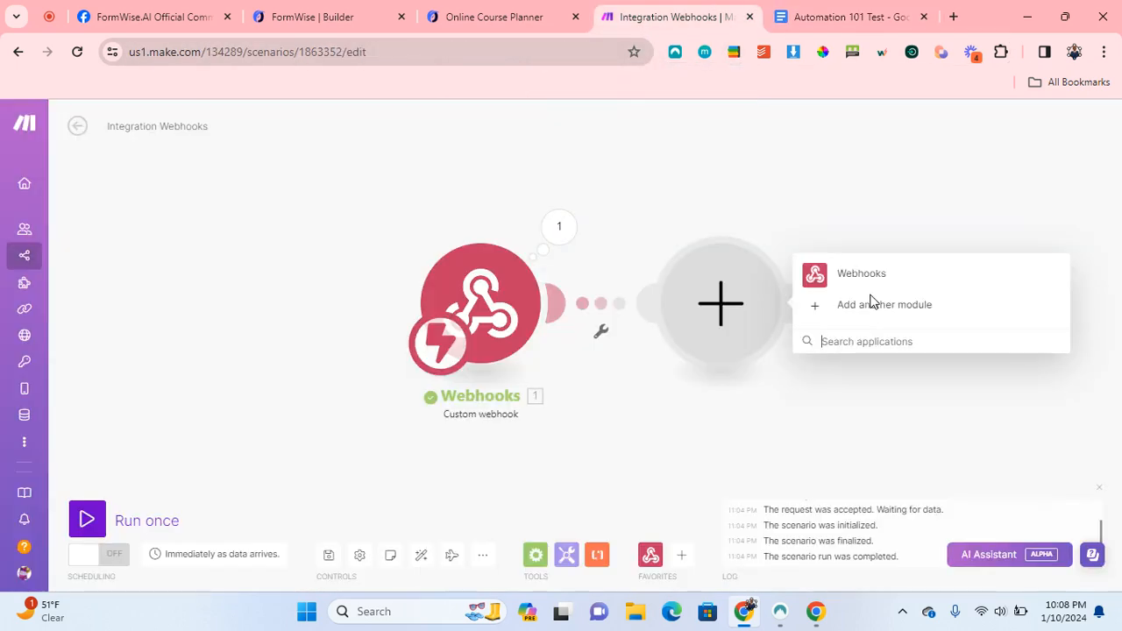
pyautogui.write('g')
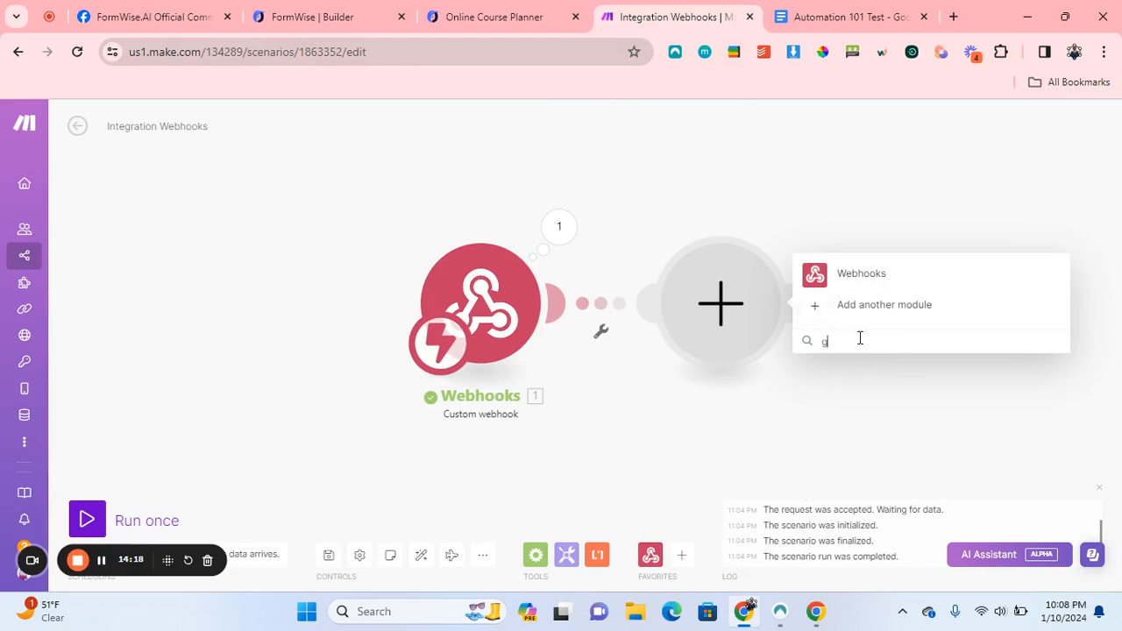
pyautogui.write('oog')
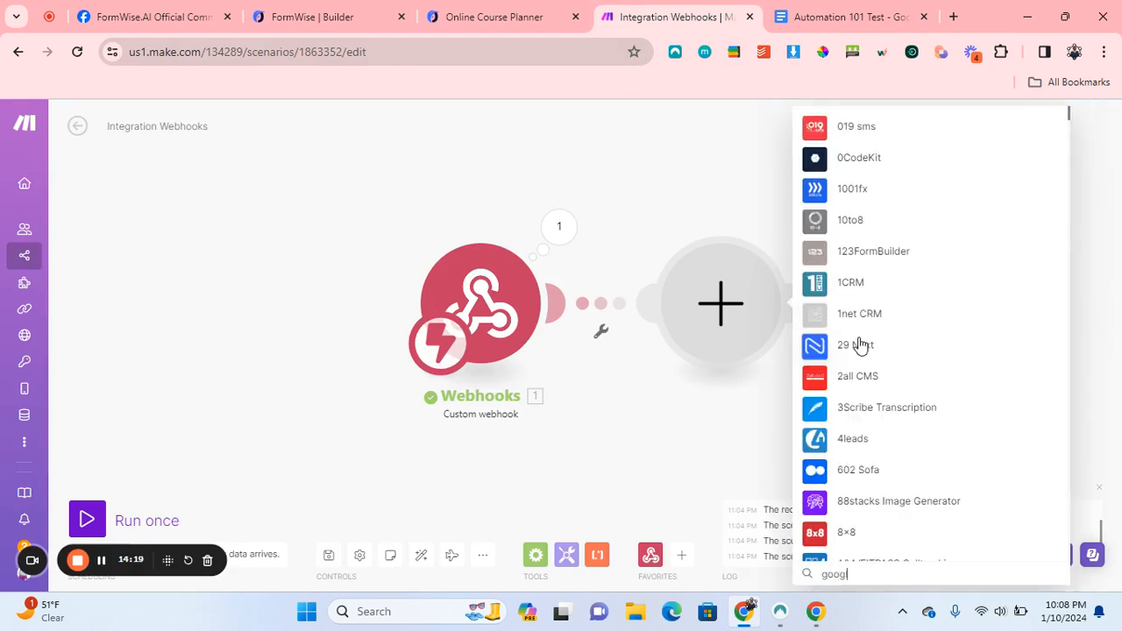
pyautogui.write('le doc')
pyautogui.scroll(-2, 946, 279)
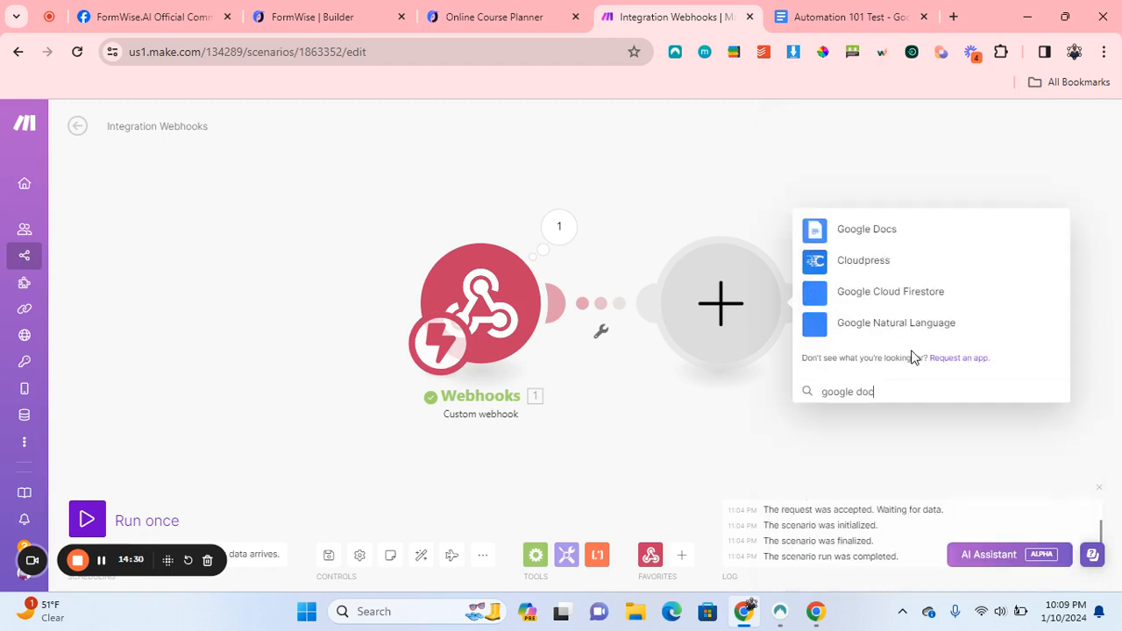
pyautogui.click(872, 235)
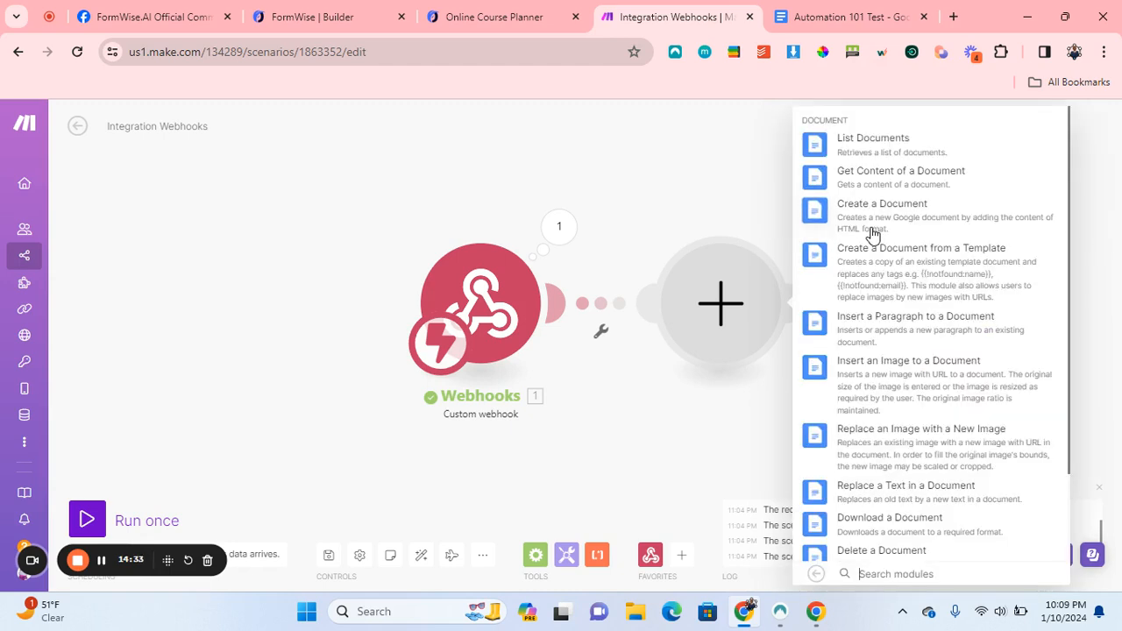
pyautogui.click(887, 282)
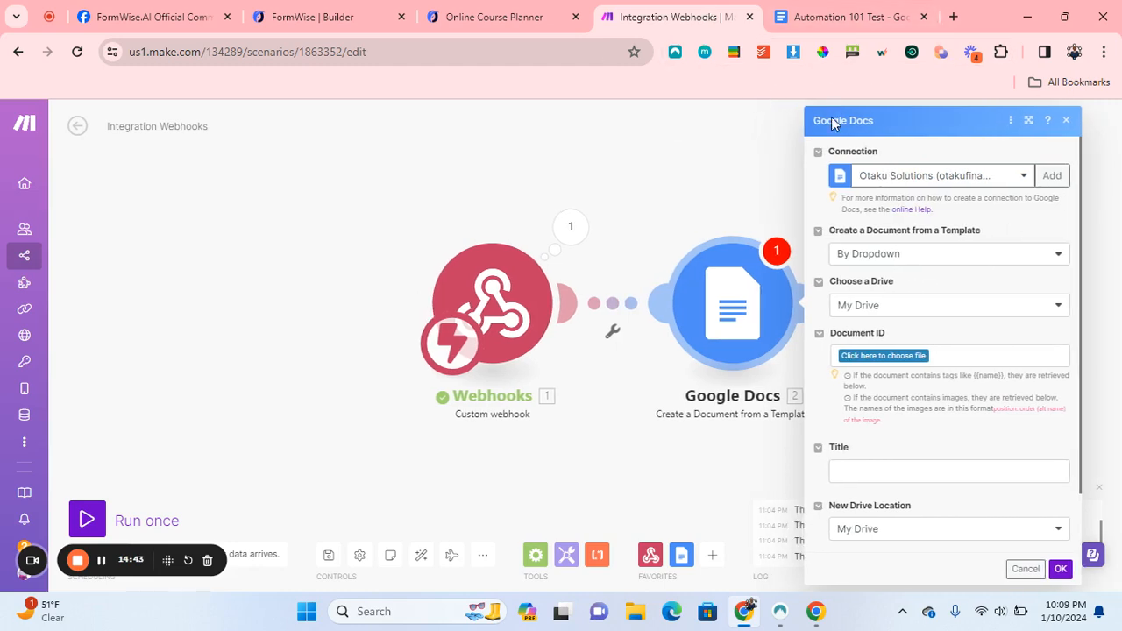
# Pick the template By Dropdown, choosing the Automation 101 Test document from its folder.
pyautogui.click(950, 254)
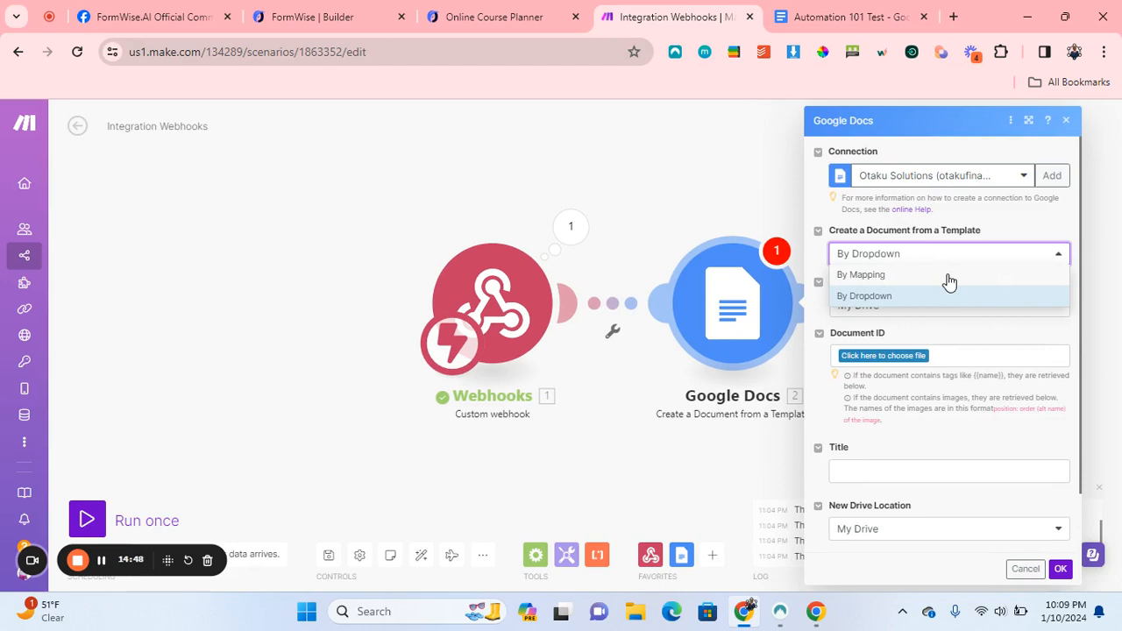
pyautogui.click(860, 274)
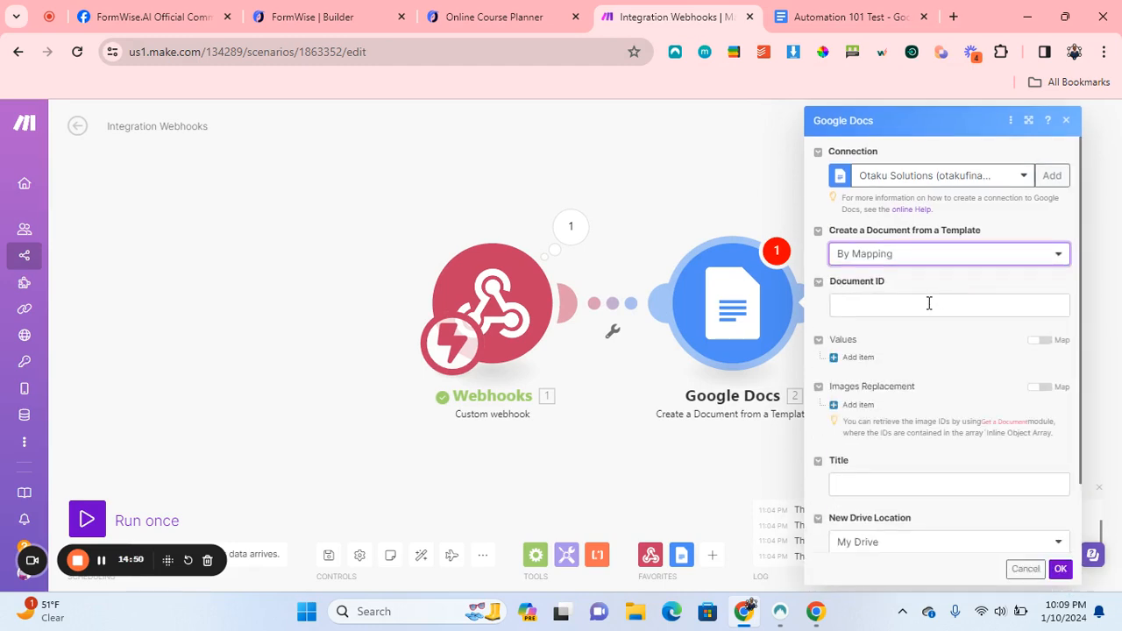
pyautogui.click(928, 303)
pyautogui.click(898, 260)
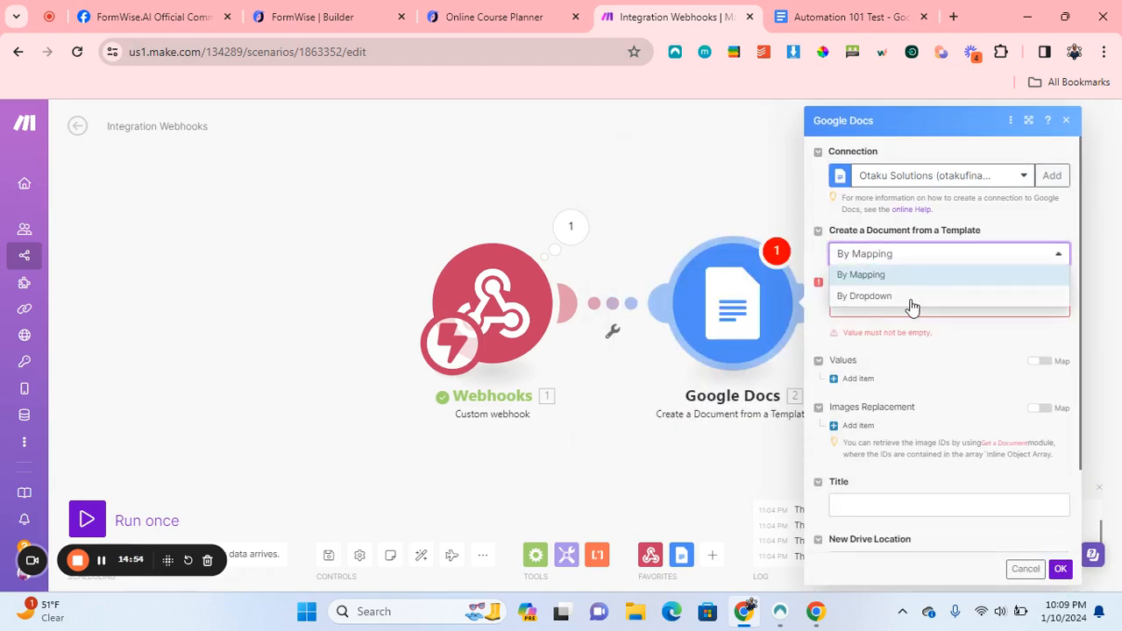
pyautogui.click(911, 301)
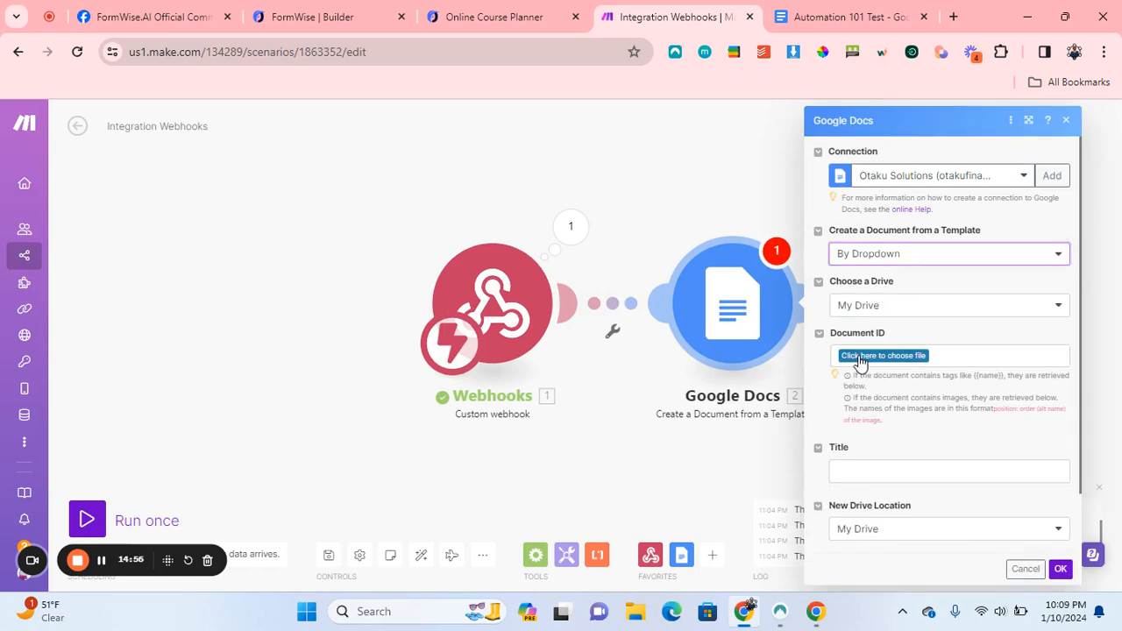
pyautogui.click(860, 359)
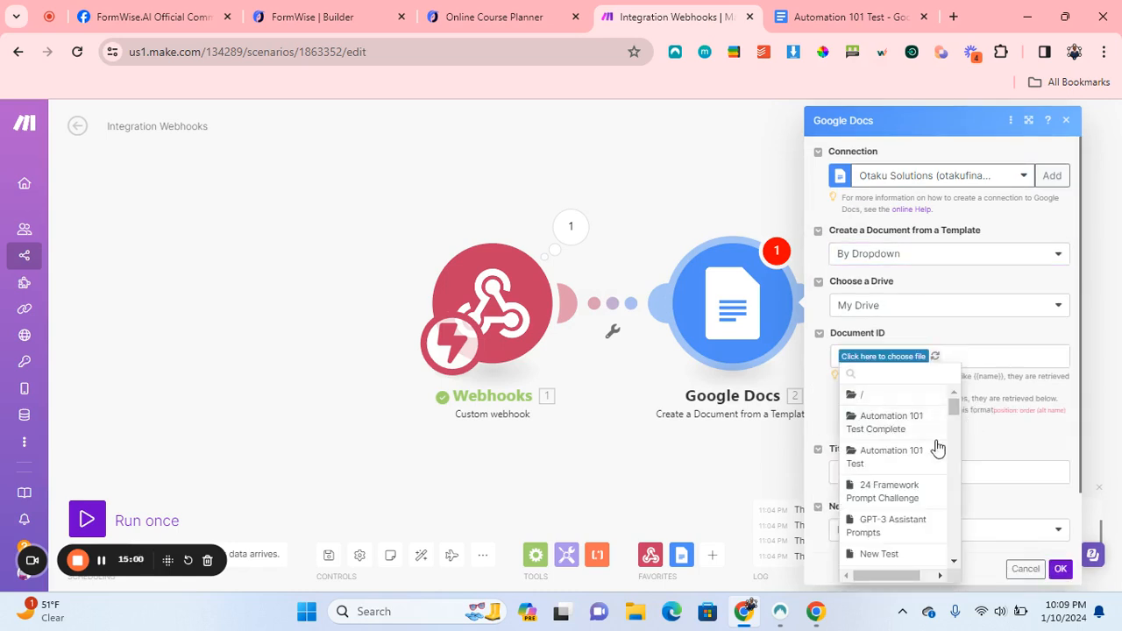
pyautogui.click(885, 456)
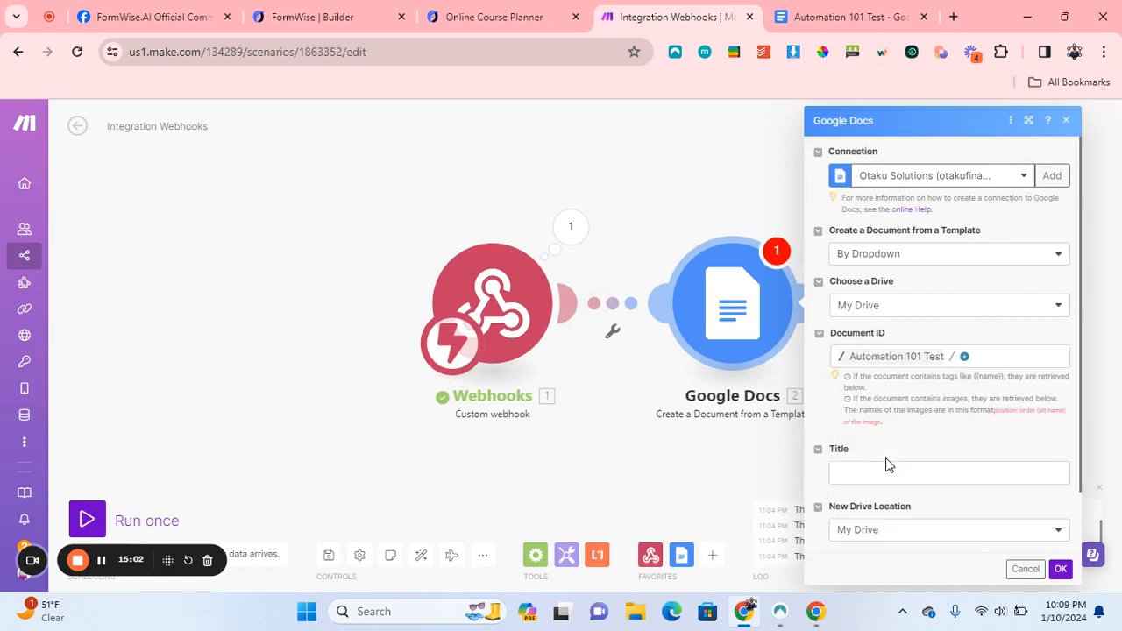
pyautogui.click(964, 355)
pyautogui.click(1002, 378)
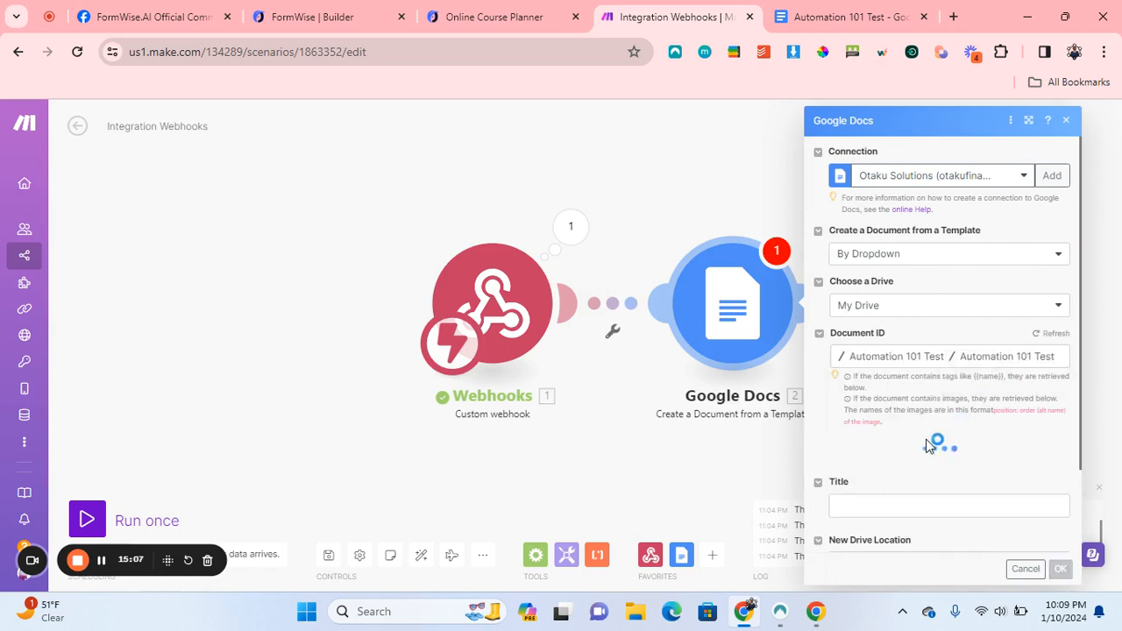
# Map form_name to NAME OF THE LESSON and the AI Step_1 response to Course Outline.
pyautogui.scroll(-3, 932, 440)
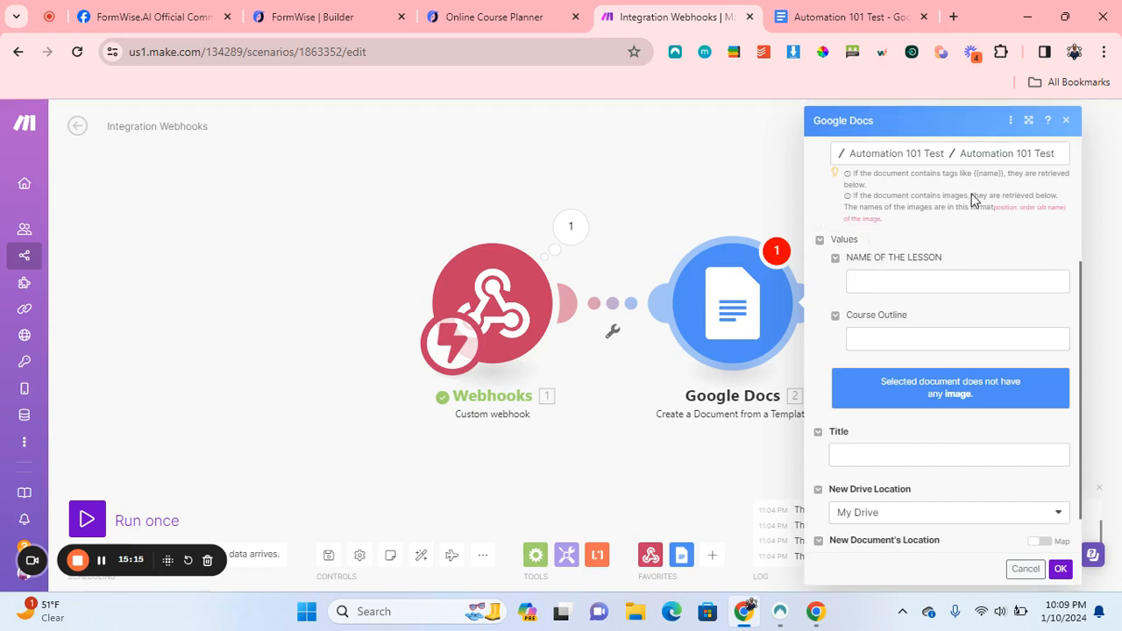
pyautogui.click(911, 282)
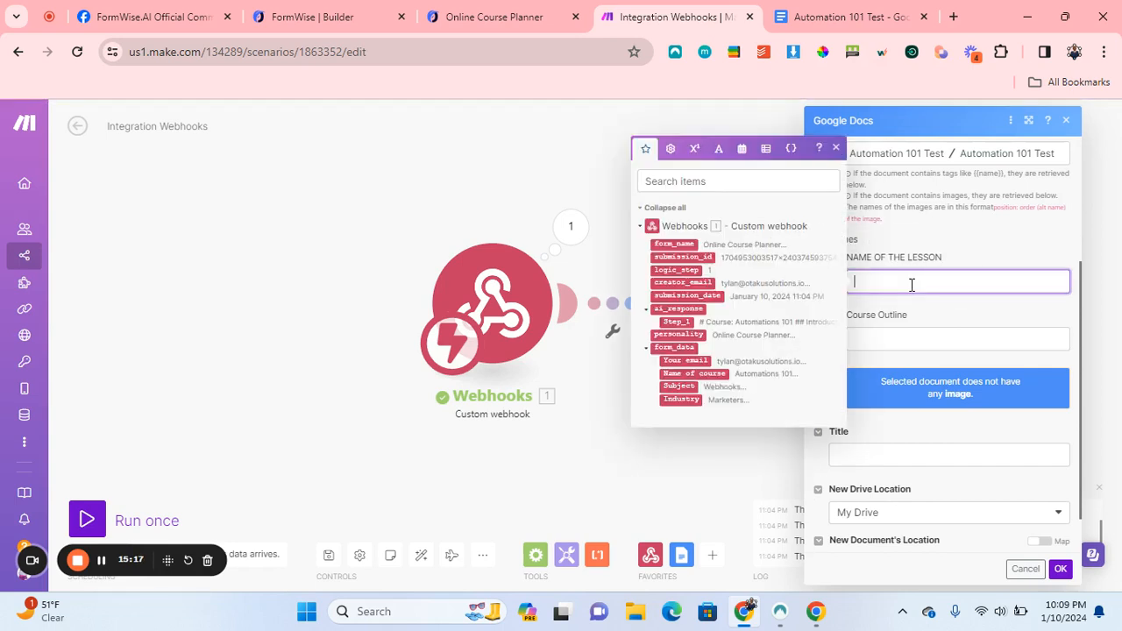
pyautogui.click(679, 245)
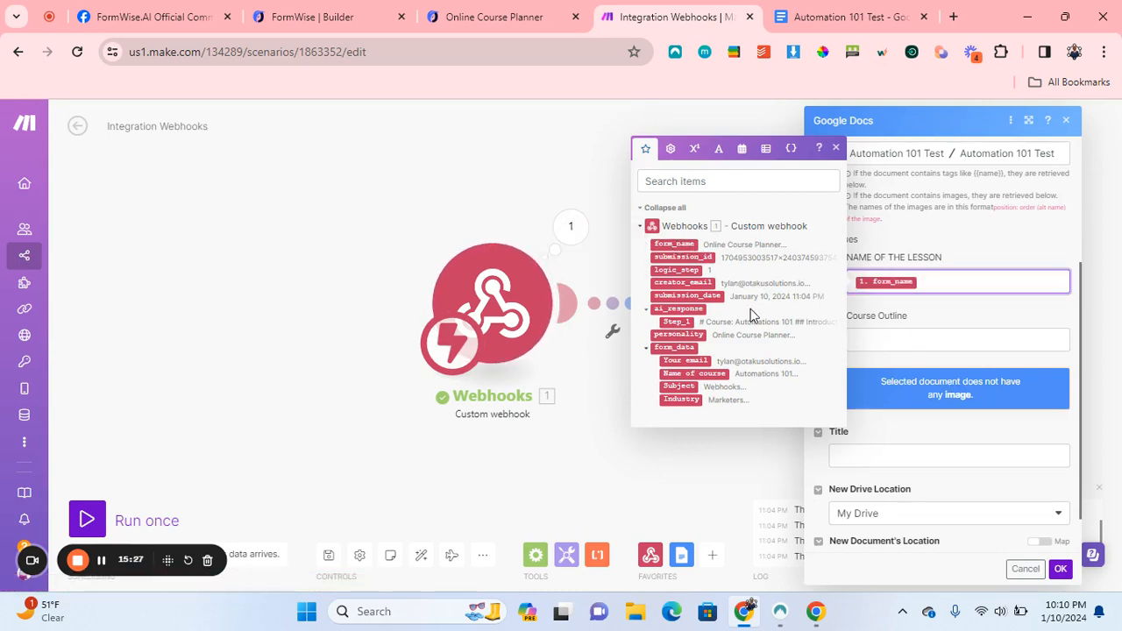
pyautogui.click(917, 340)
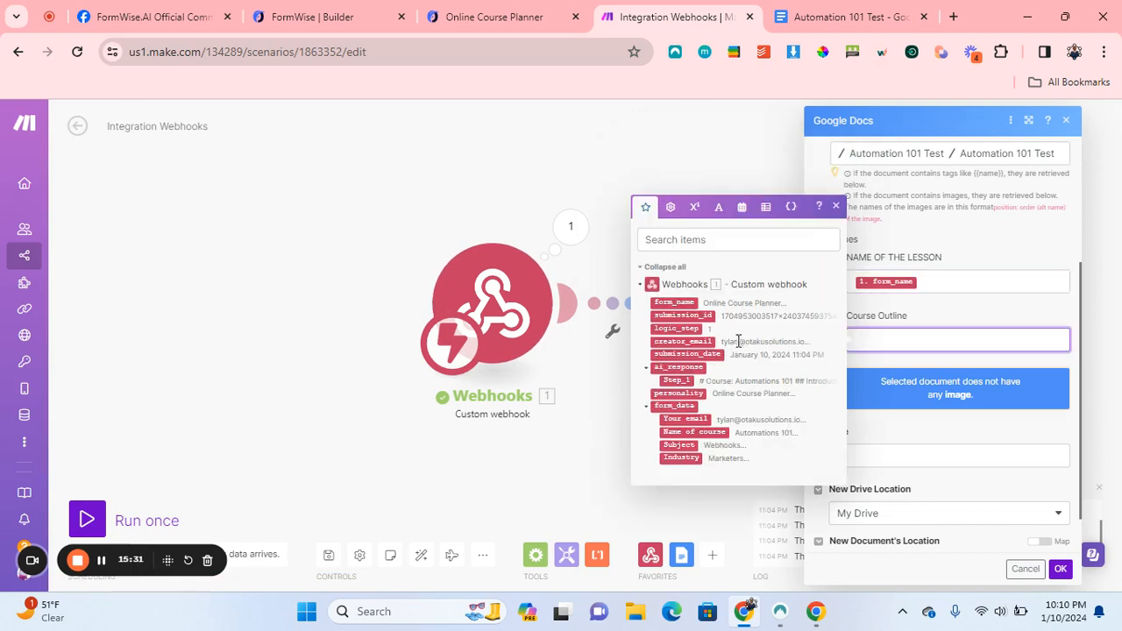
pyautogui.click(683, 373)
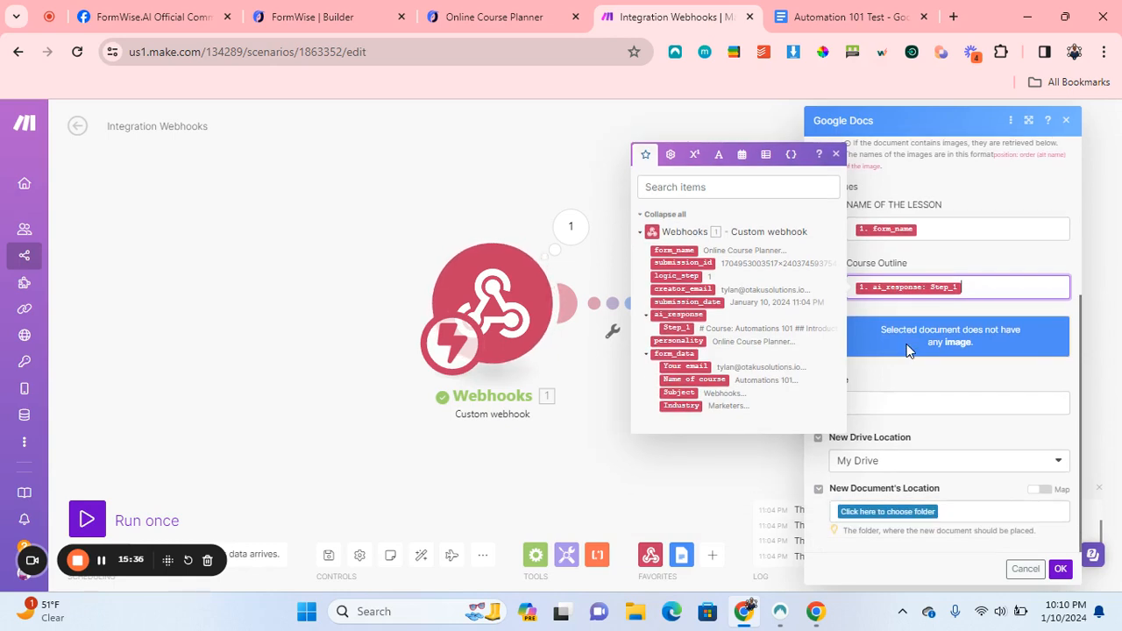
# Set the new document title to form_name, save into Automation 101 Test Complete, and confirm.
pyautogui.click(903, 403)
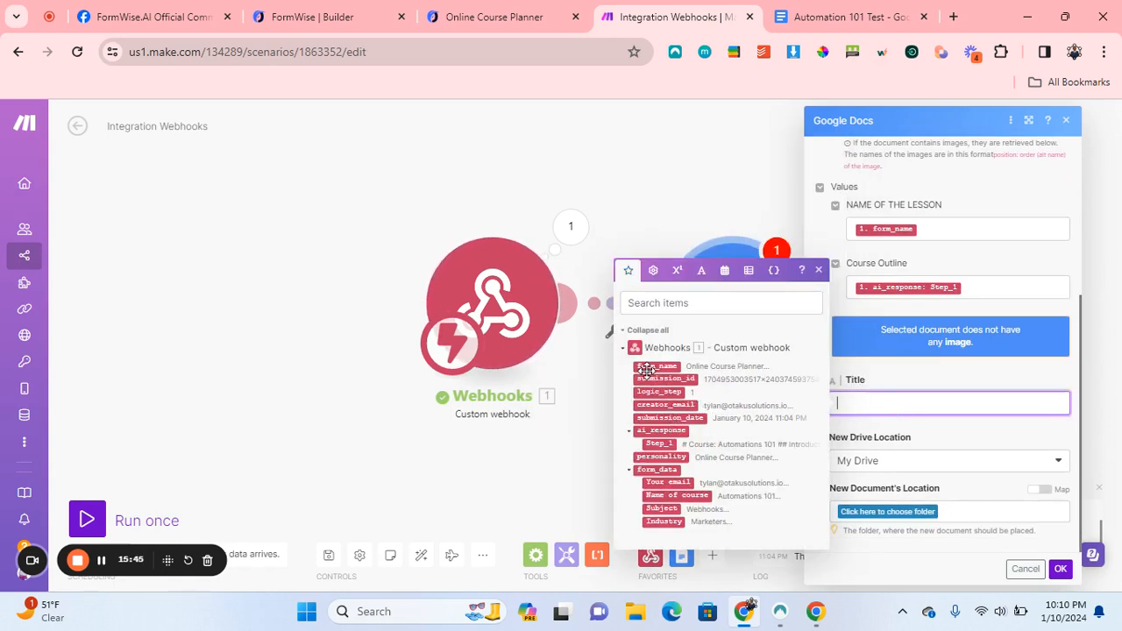
pyautogui.click(657, 367)
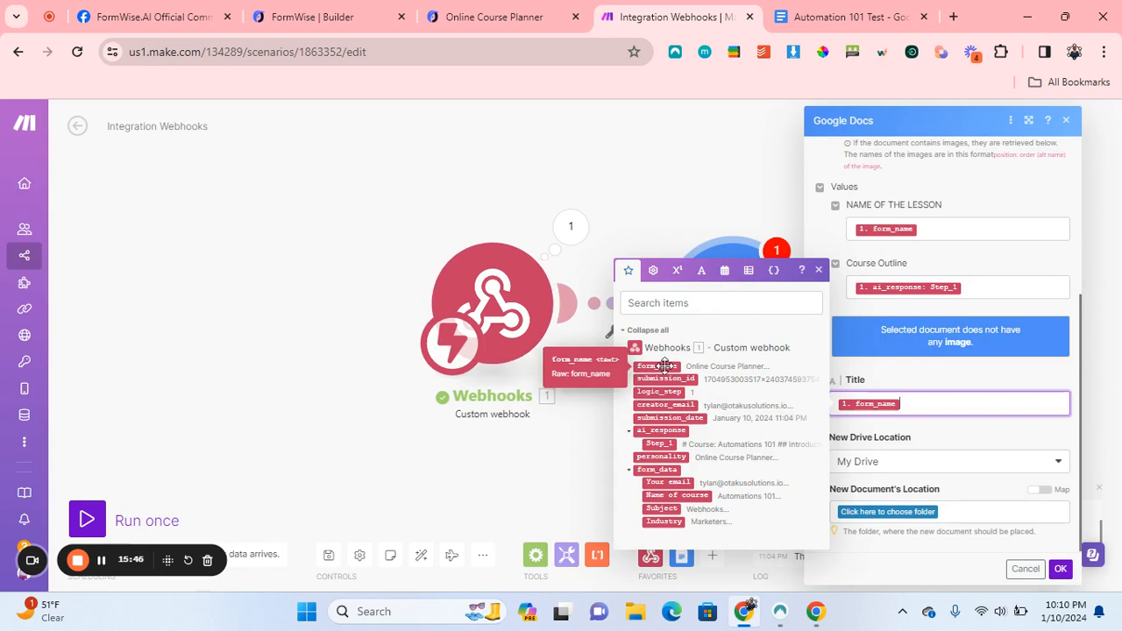
pyautogui.click(868, 515)
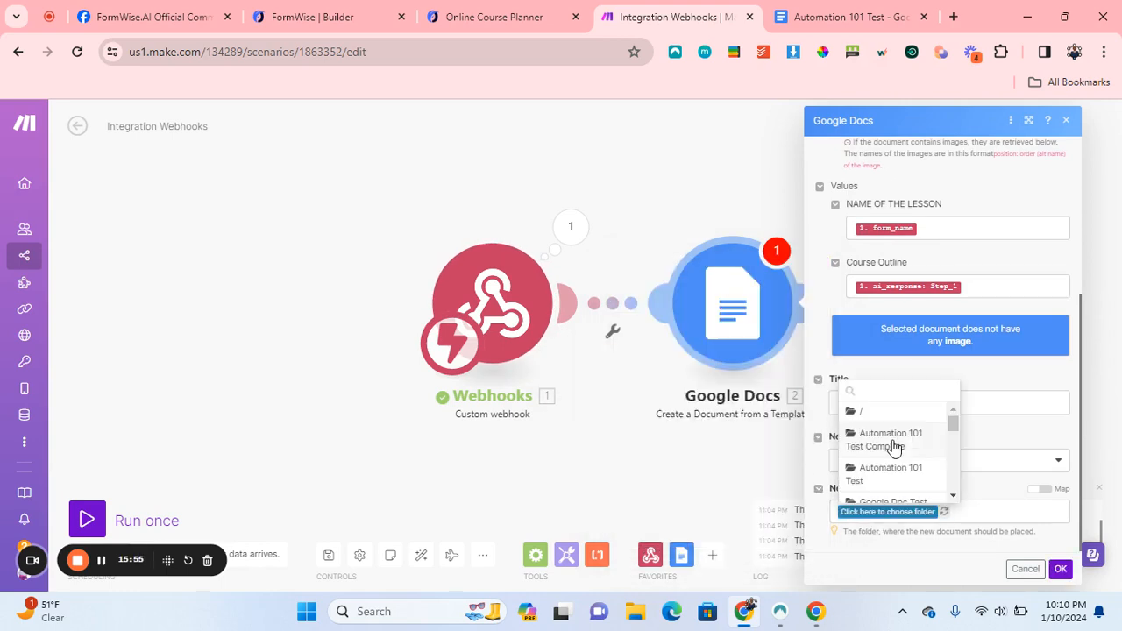
pyautogui.click(894, 445)
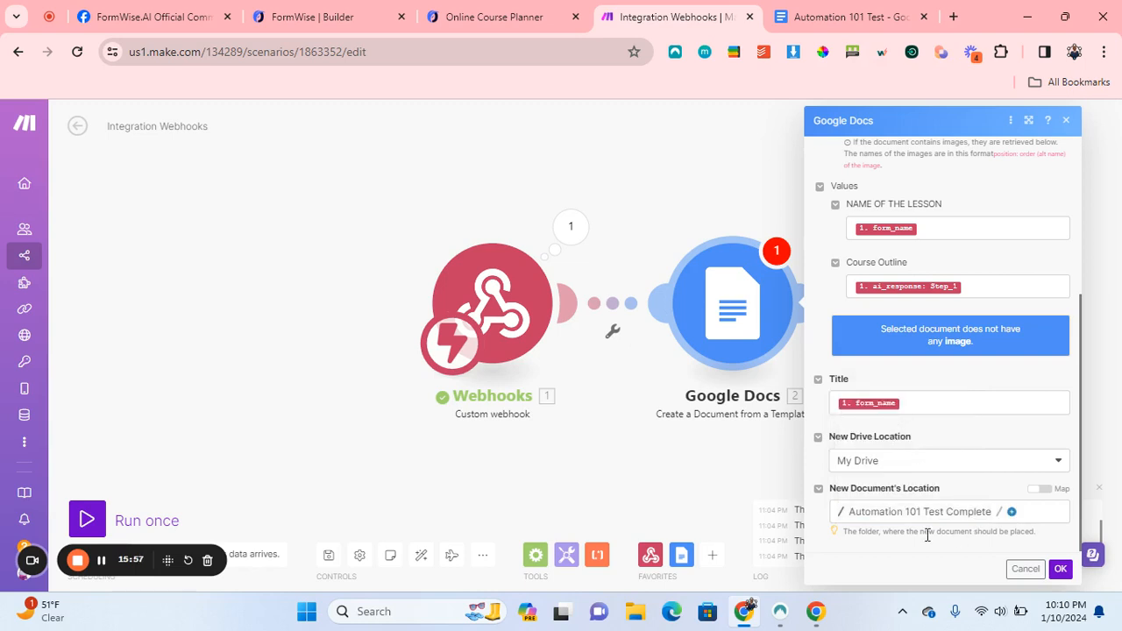
pyautogui.click(1061, 569)
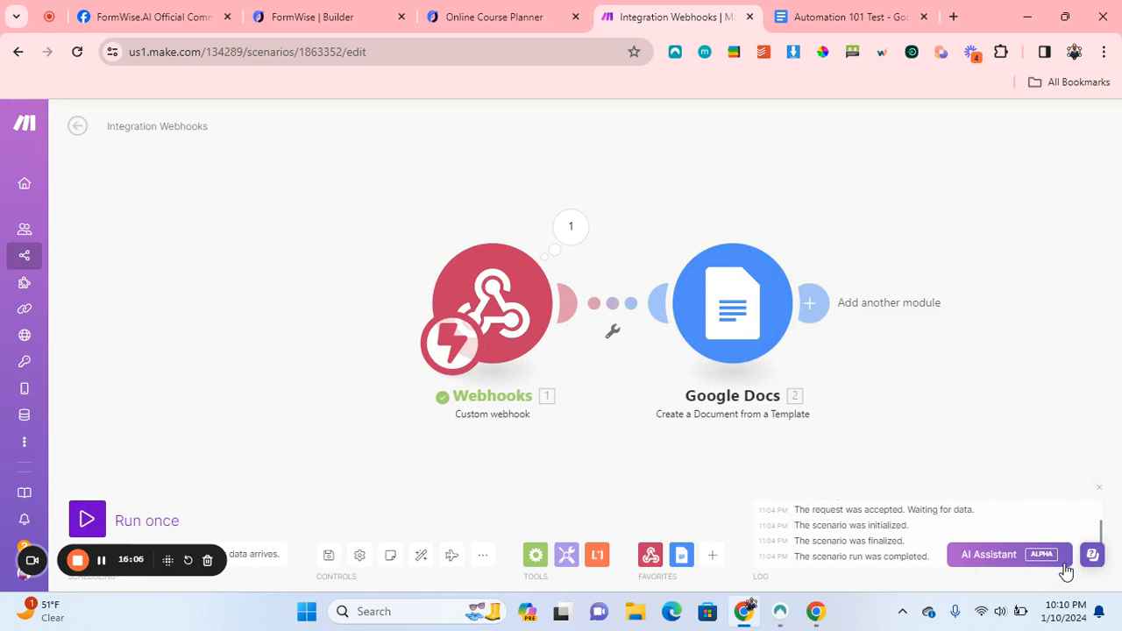
# Add a Google Docs 'Download a Document' module after the template step.
pyautogui.click(812, 304)
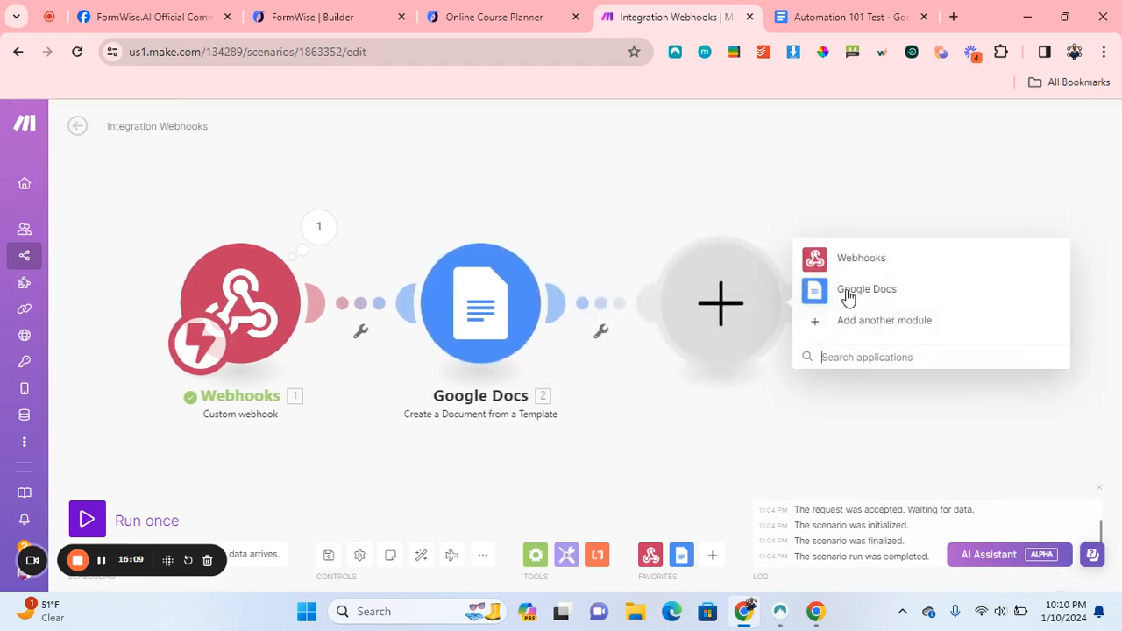
pyautogui.click(848, 291)
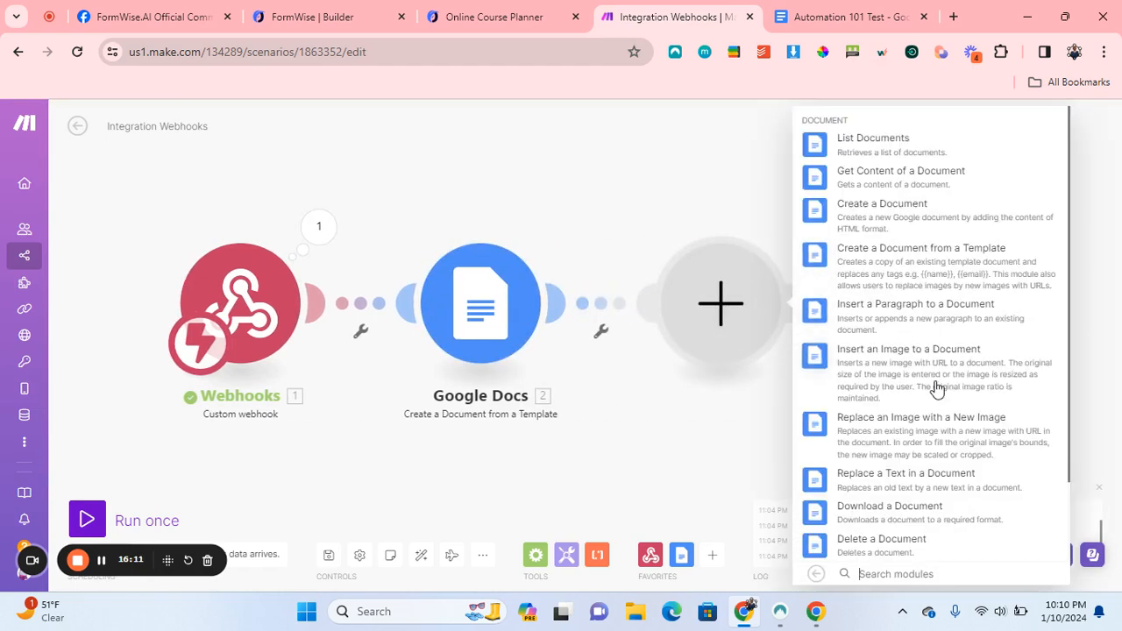
pyautogui.scroll(-1, 921, 434)
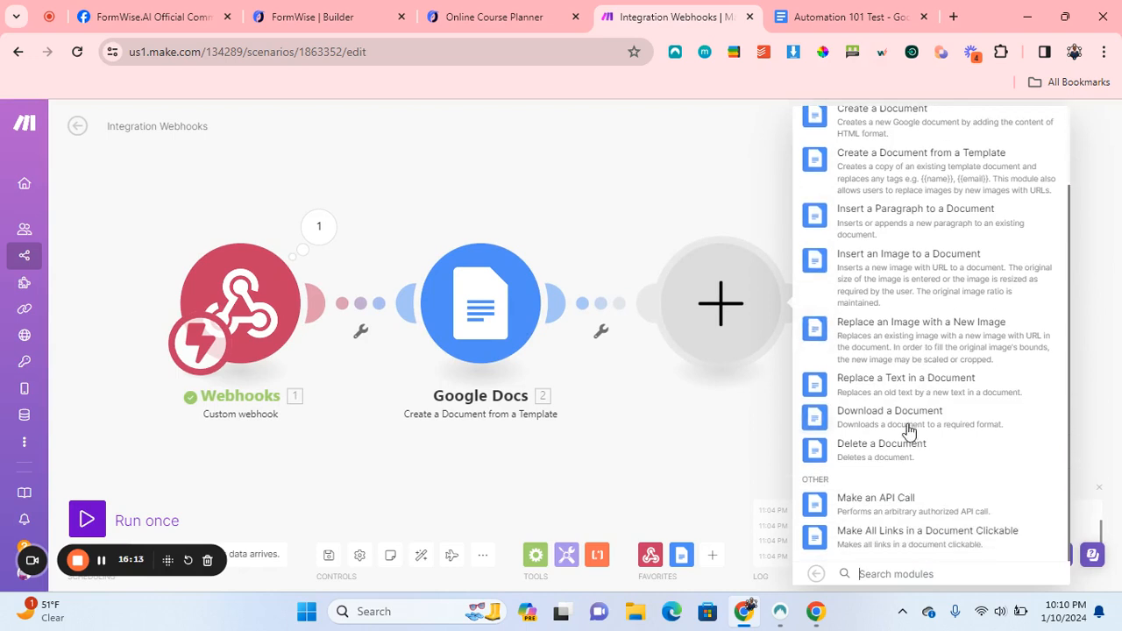
pyautogui.click(894, 422)
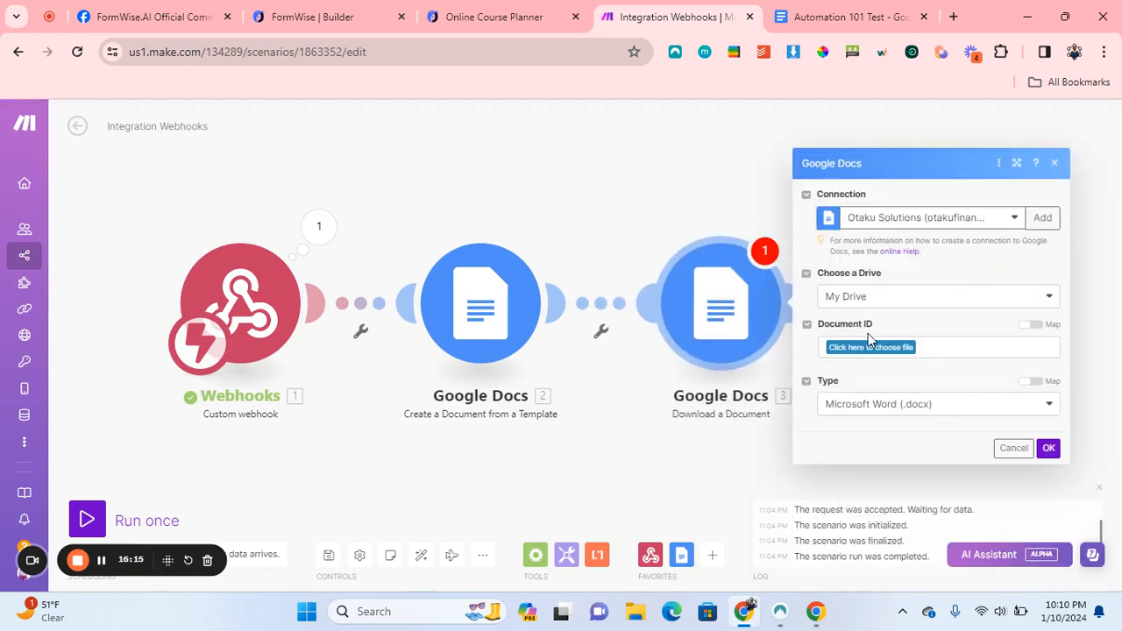
# Map Document ID to module 2's Document ID, set Type to PDF, and save.
pyautogui.click(1031, 326)
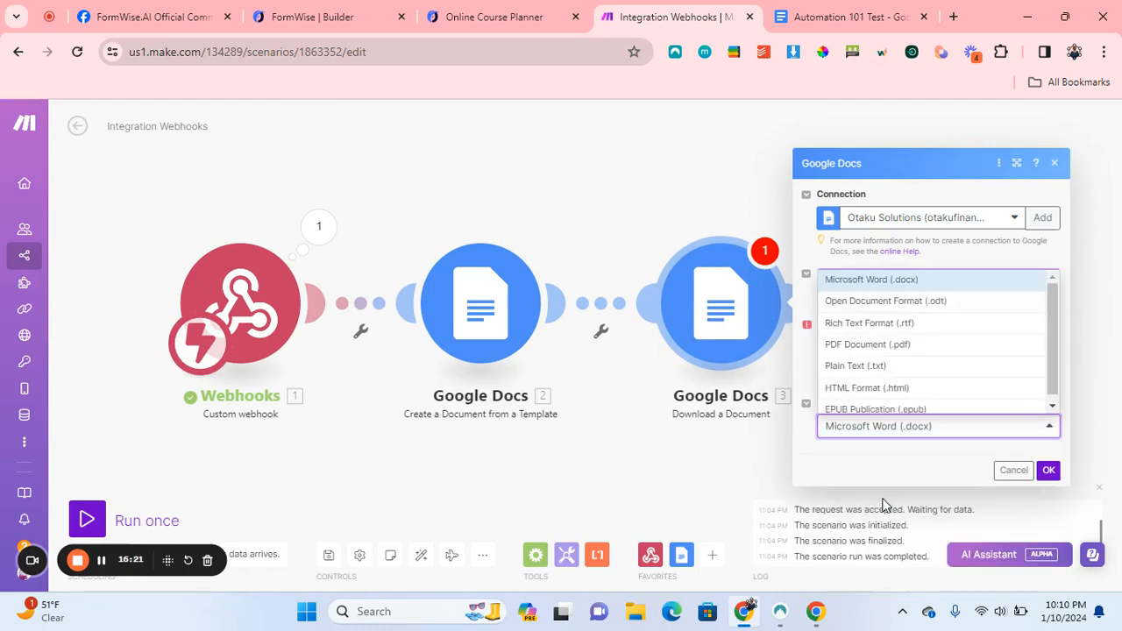
pyautogui.click(885, 350)
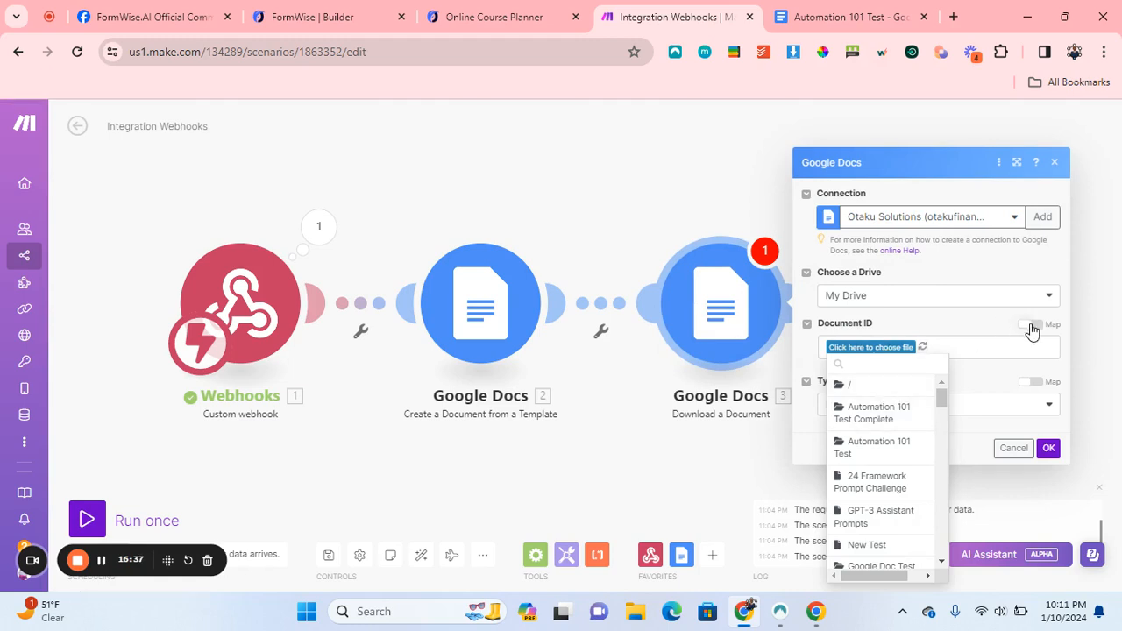
pyautogui.click(1032, 329)
pyautogui.click(1027, 326)
pyautogui.click(880, 355)
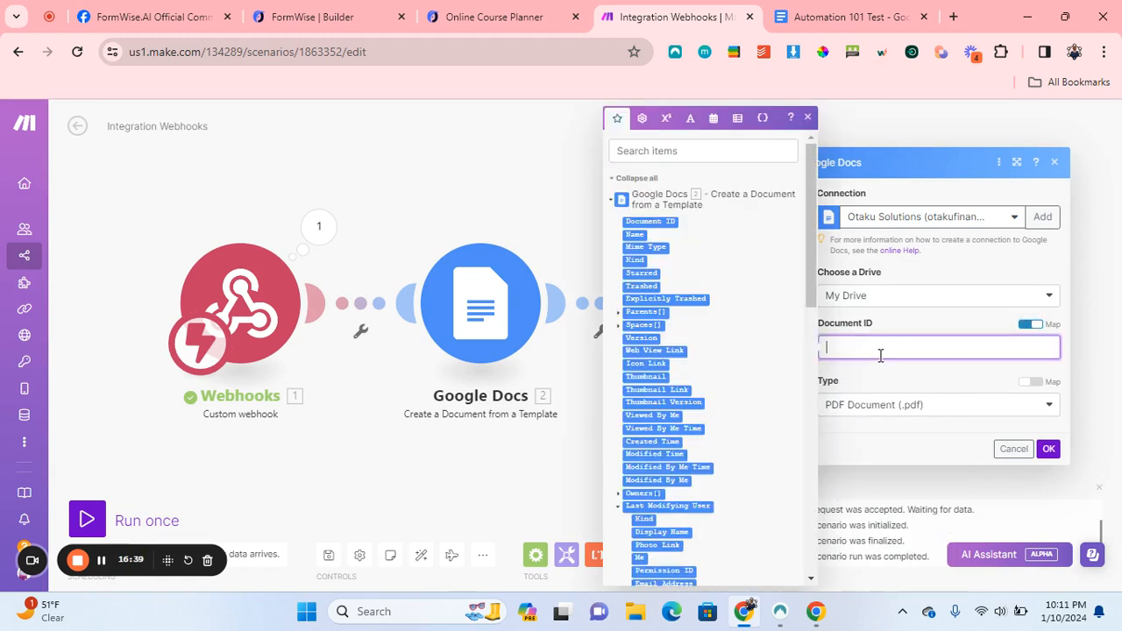
pyautogui.click(650, 222)
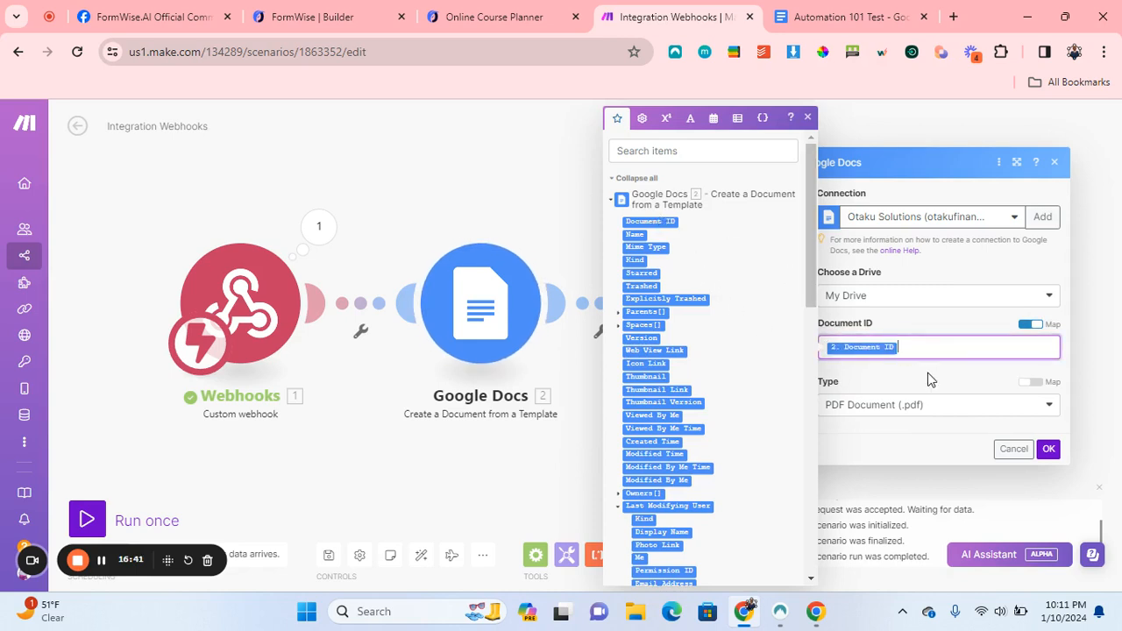
pyautogui.click(1048, 448)
pyautogui.click(797, 302)
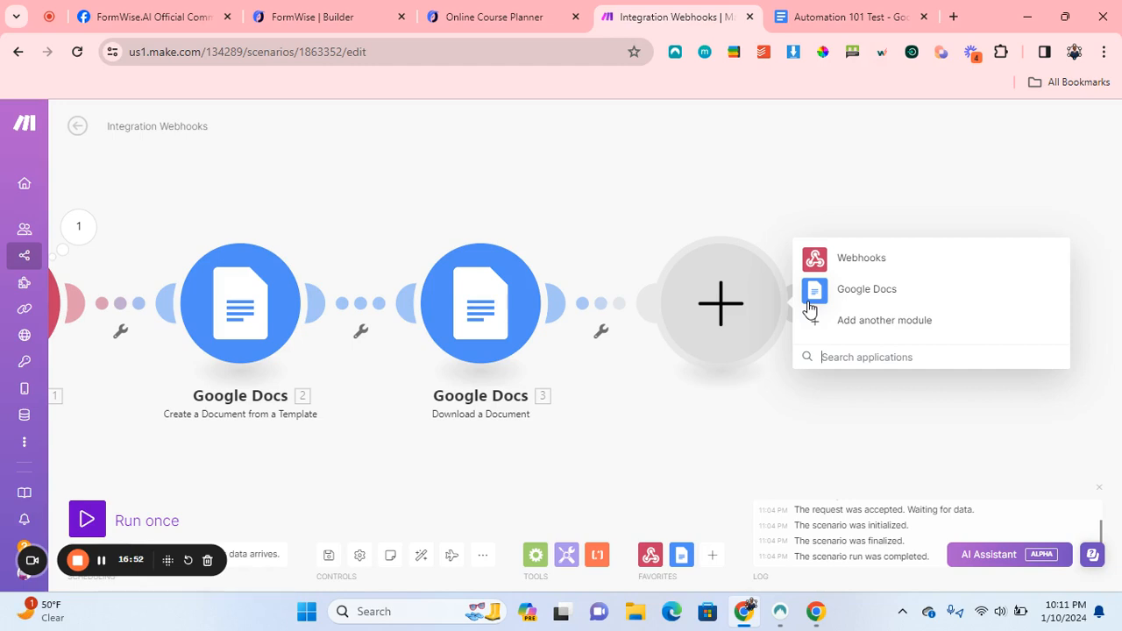
# Add a Google Drive 'Upload a File' module as the fourth step, searching 'goog'.
pyautogui.write('google drive')
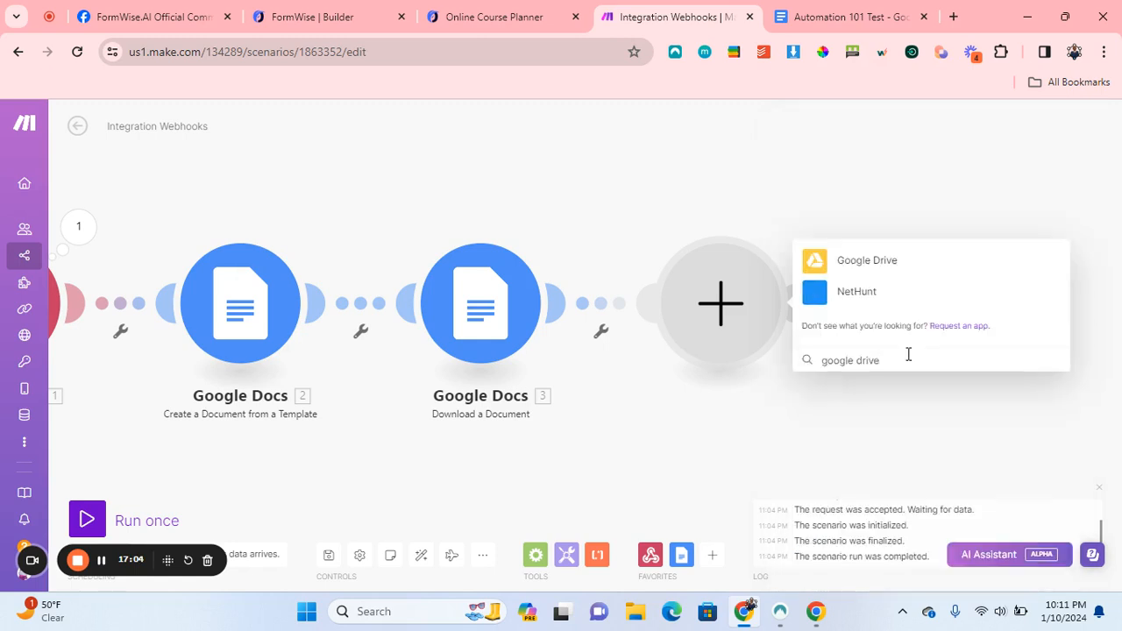
pyautogui.click(858, 273)
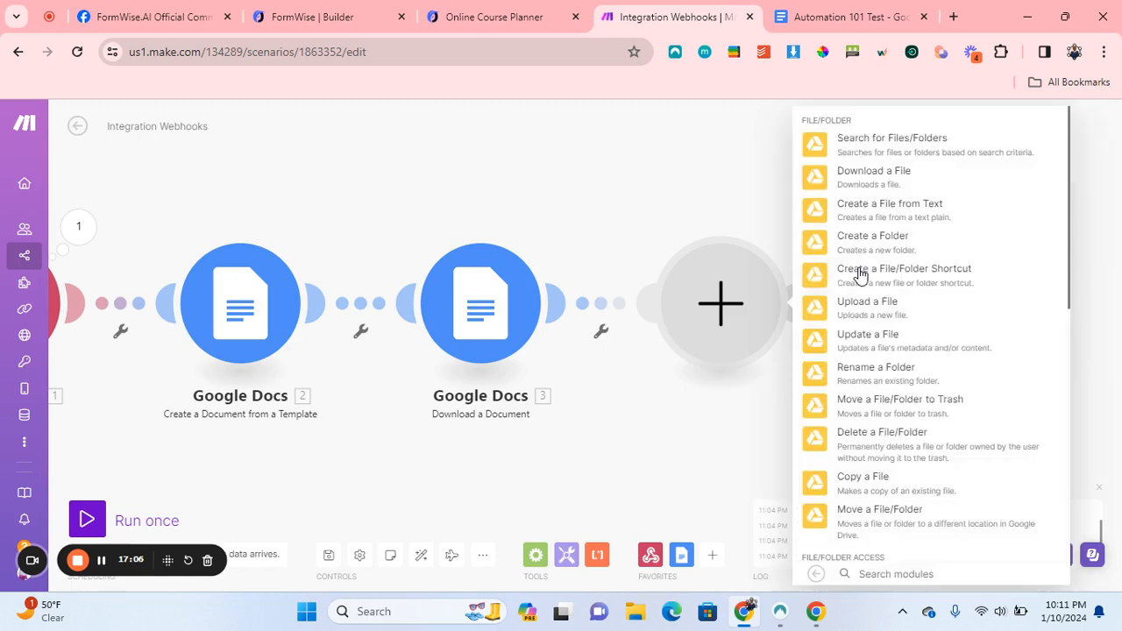
pyautogui.click(923, 308)
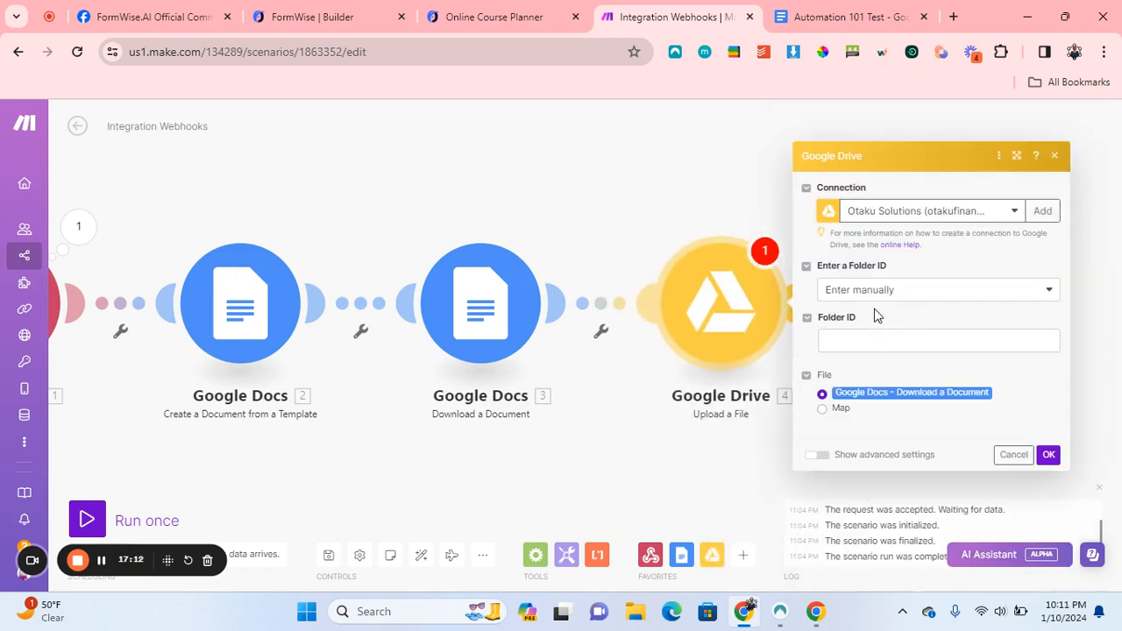
# Map the upload's file name and data from the downloaded document.
pyautogui.click(916, 296)
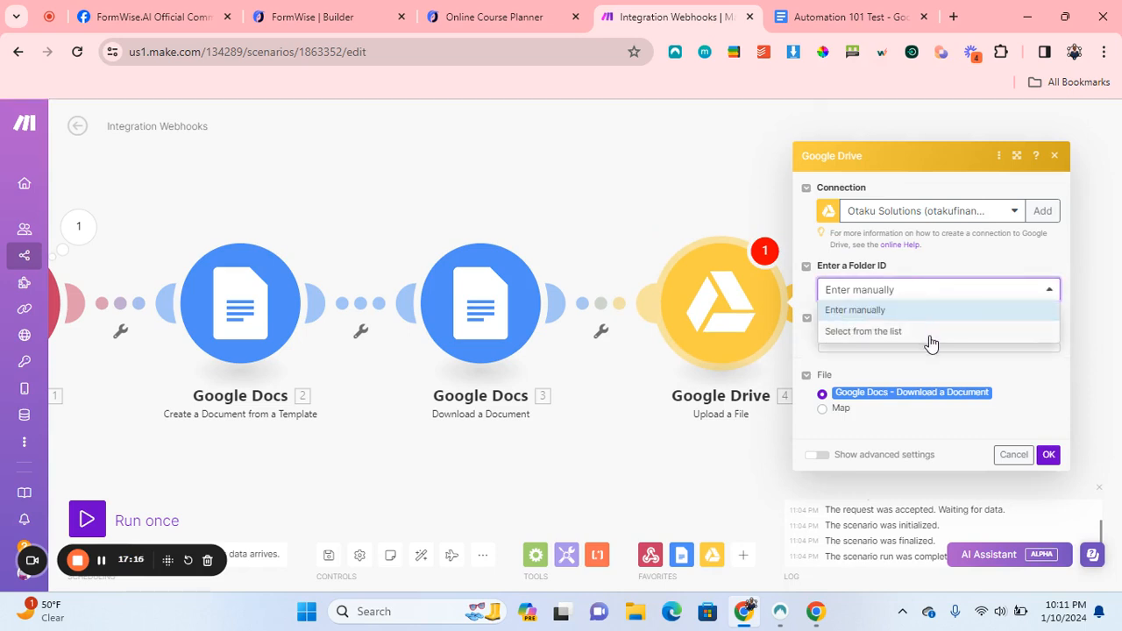
pyautogui.click(925, 365)
pyautogui.click(902, 349)
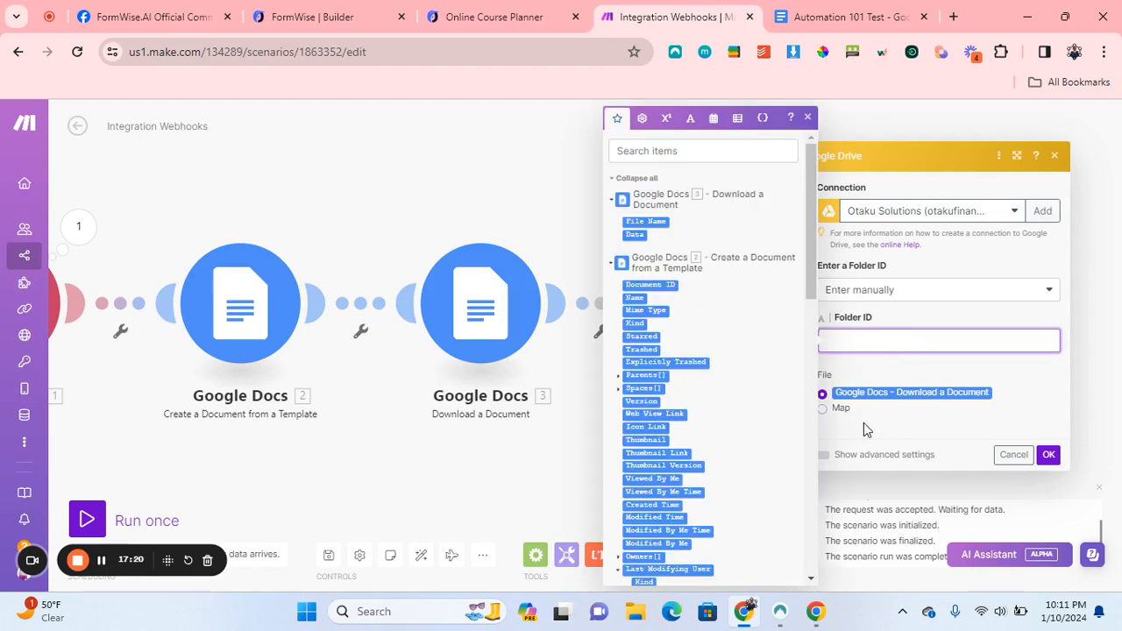
pyautogui.click(841, 409)
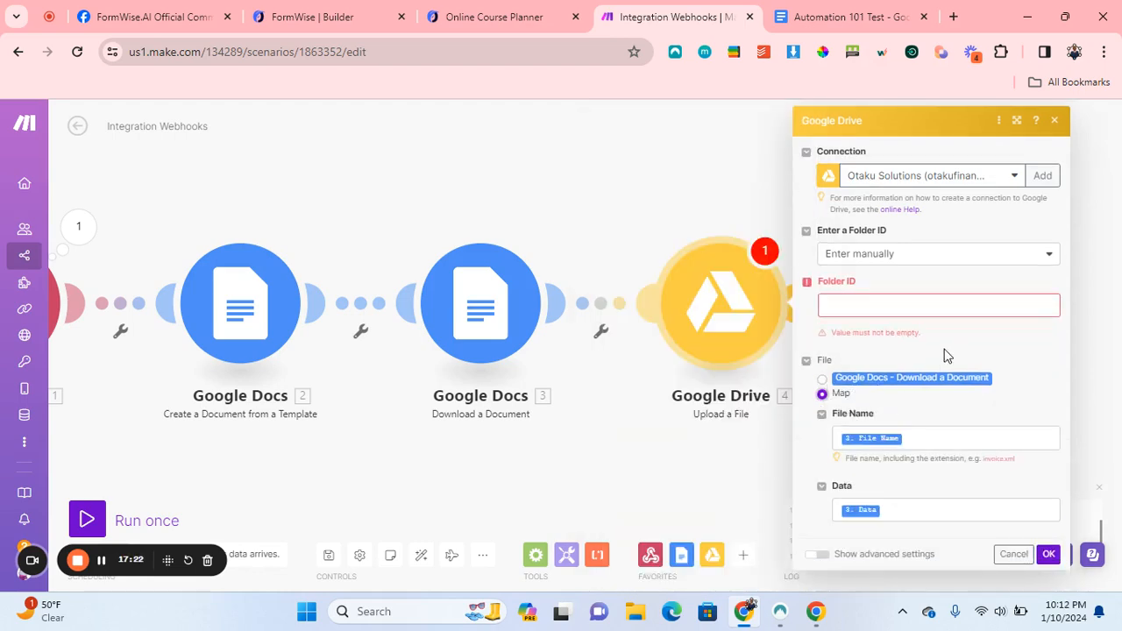
pyautogui.click(900, 311)
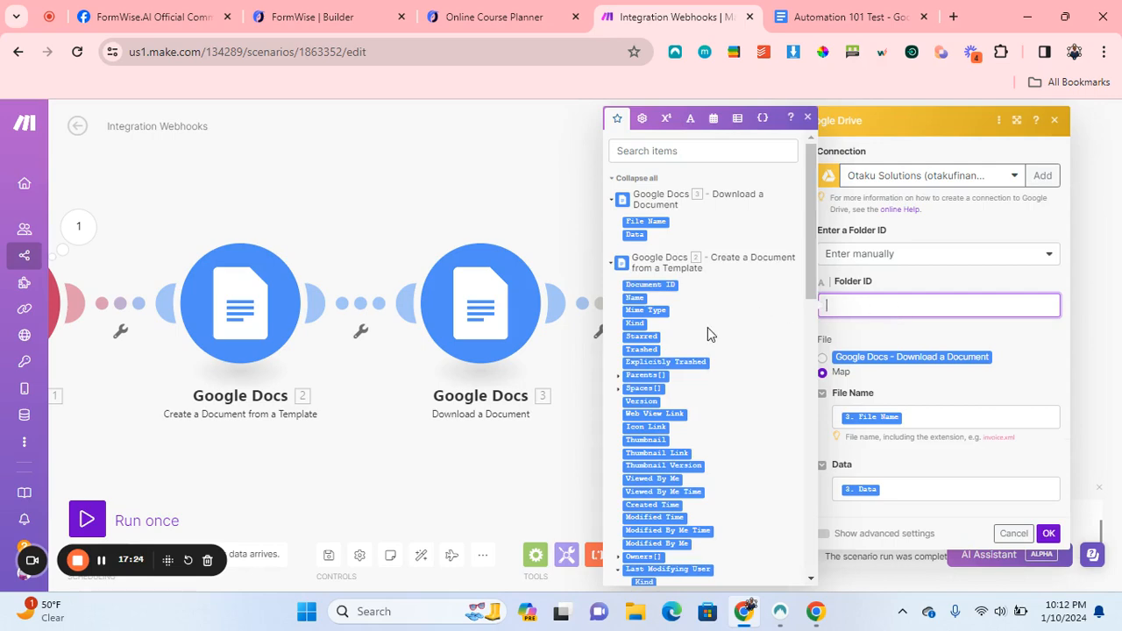
pyautogui.scroll(-5, 707, 331)
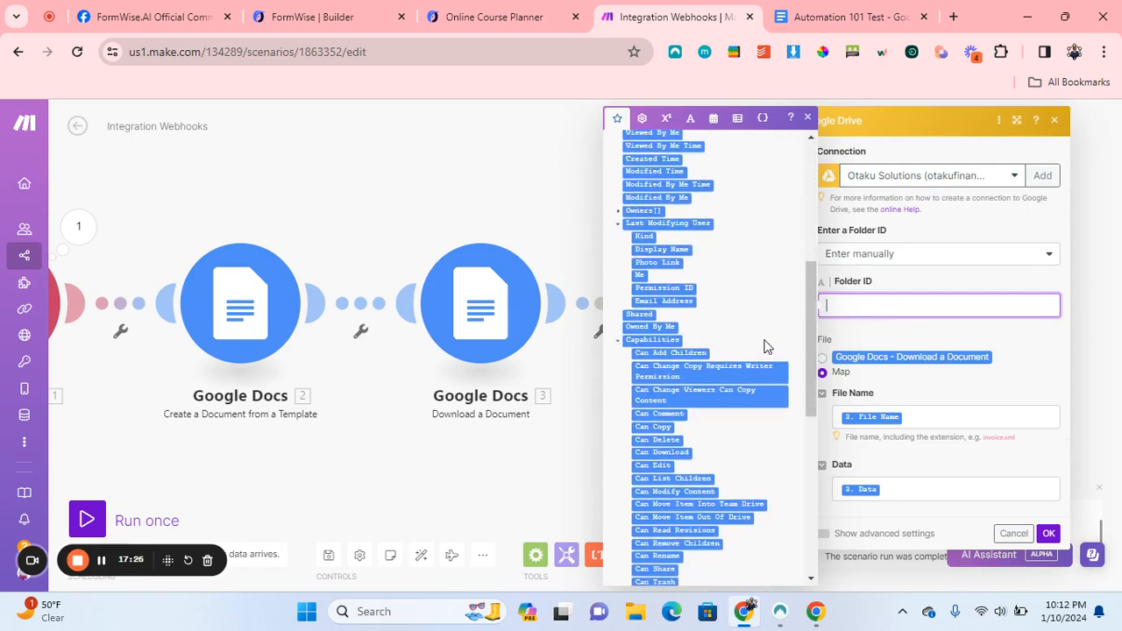
pyautogui.scroll(3, 764, 341)
pyautogui.scroll(-2, 747, 347)
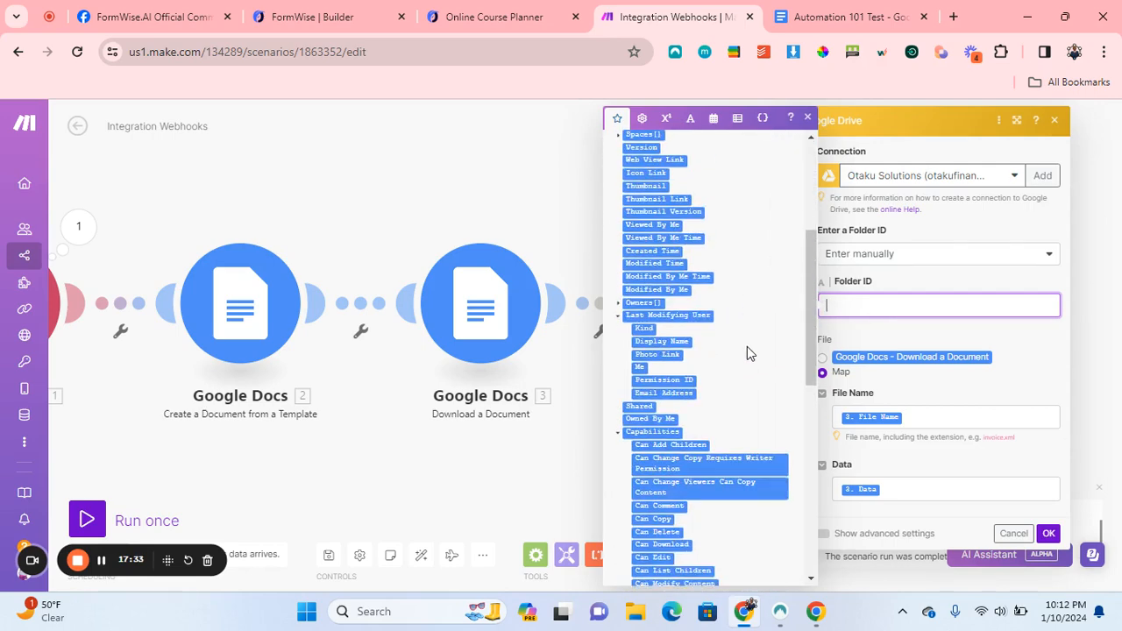
pyautogui.scroll(-6, 747, 351)
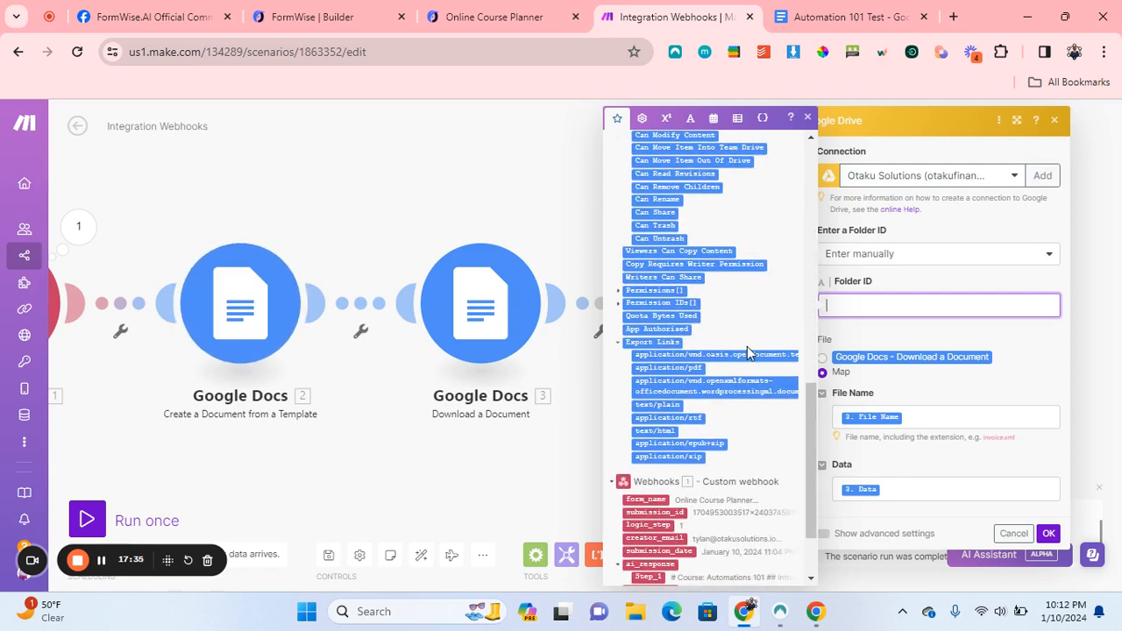
pyautogui.scroll(-1, 747, 350)
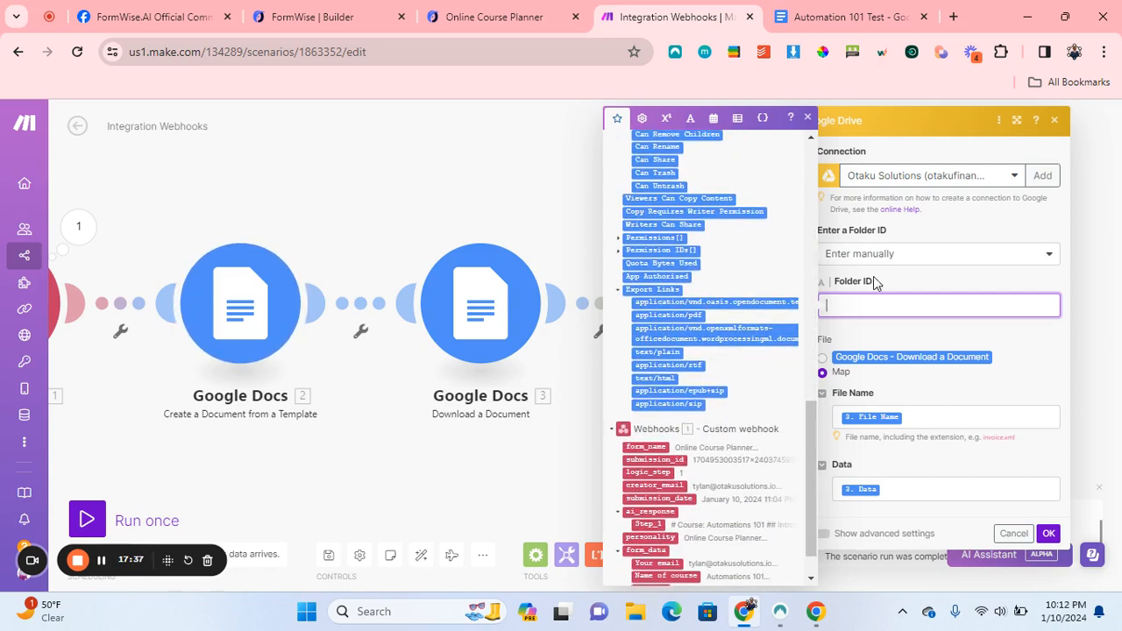
# Set the upload folder method to 'Select from the list' in My Drive.
pyautogui.click(909, 256)
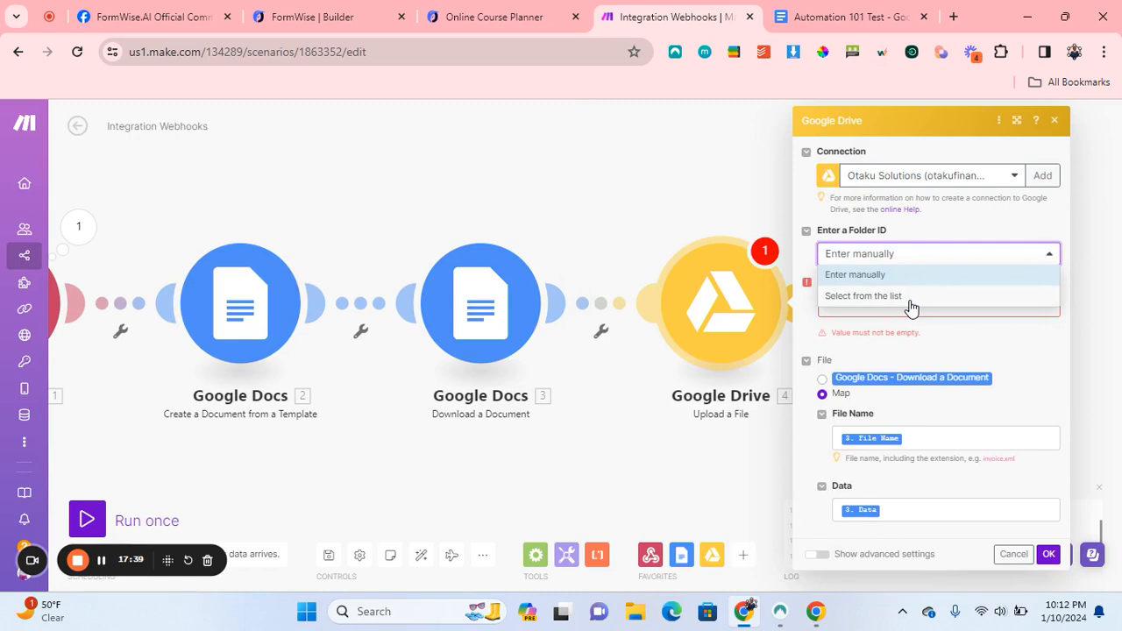
pyautogui.click(909, 297)
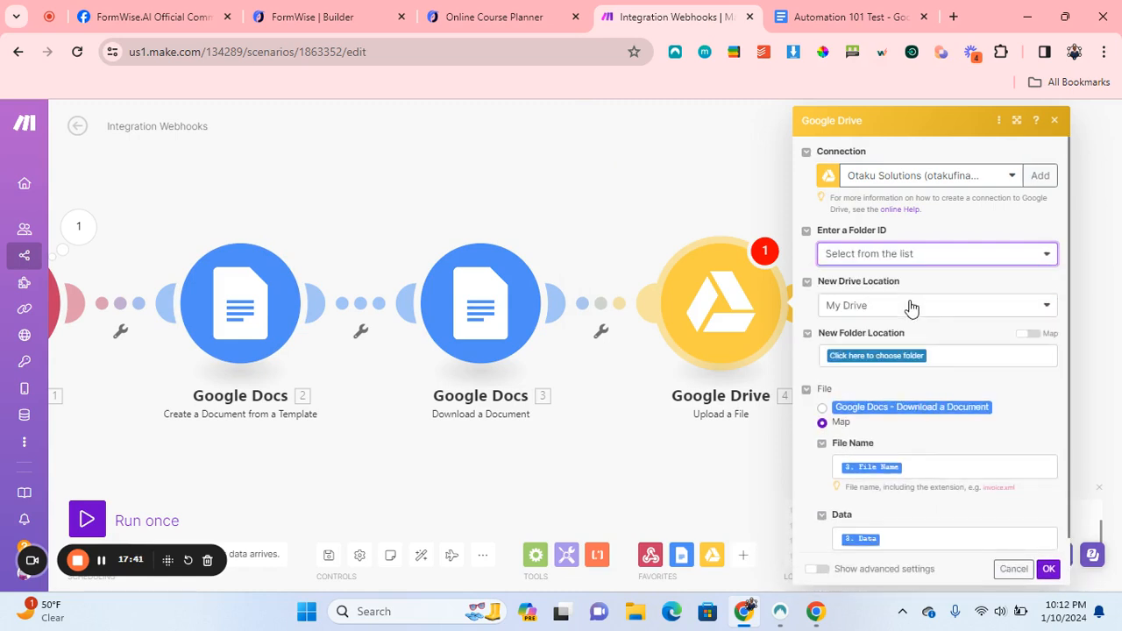
pyautogui.click(1027, 336)
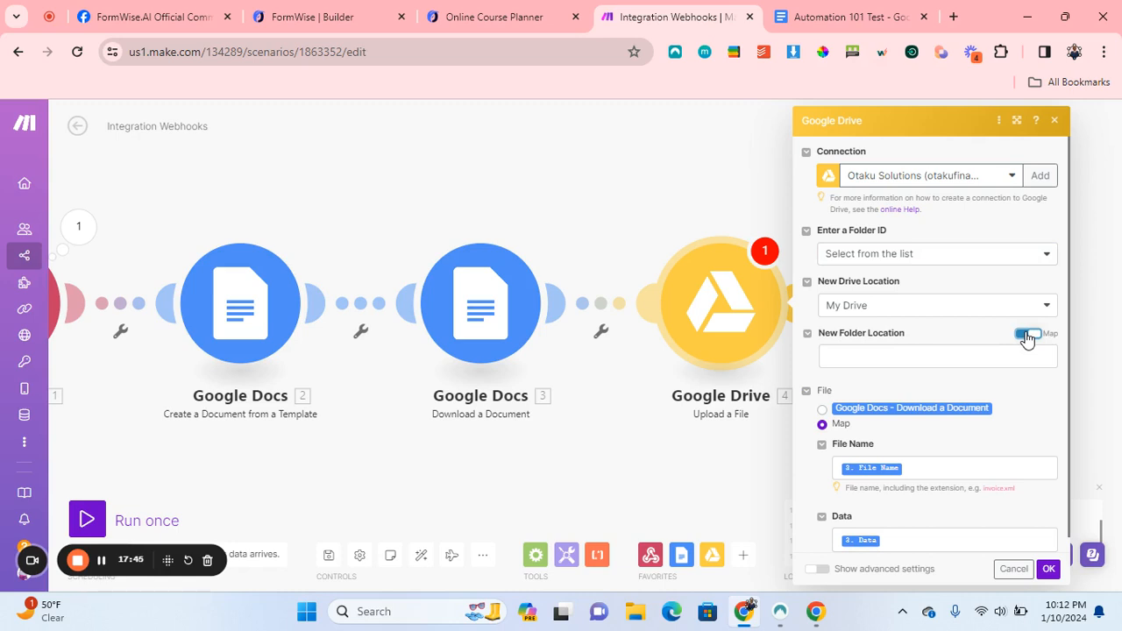
pyautogui.click(1027, 336)
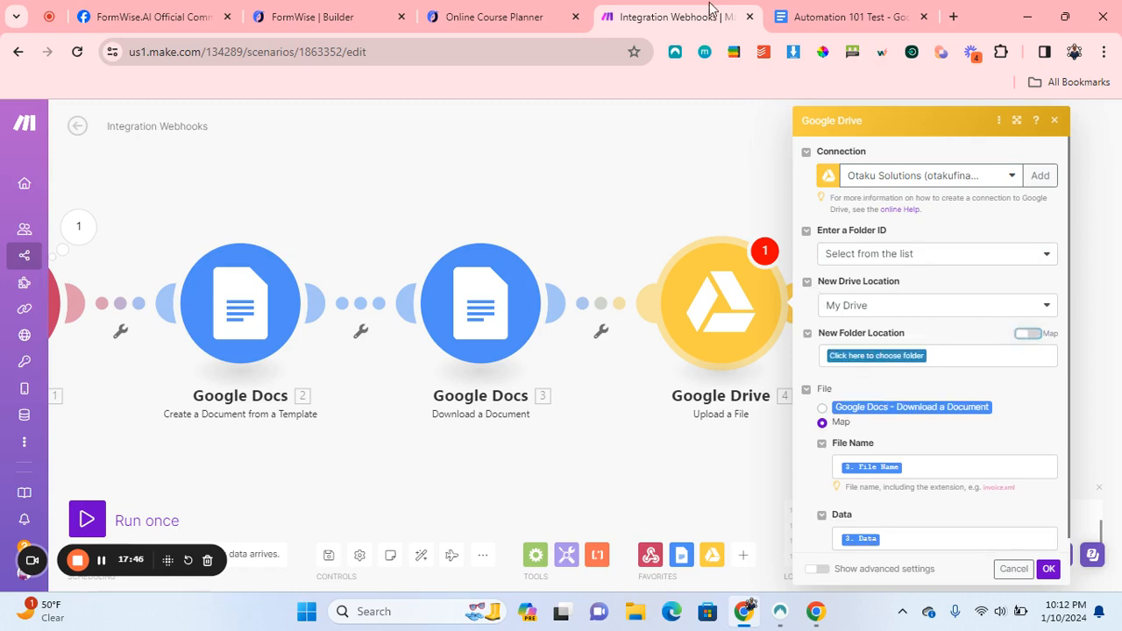
pyautogui.rightClick(643, 14)
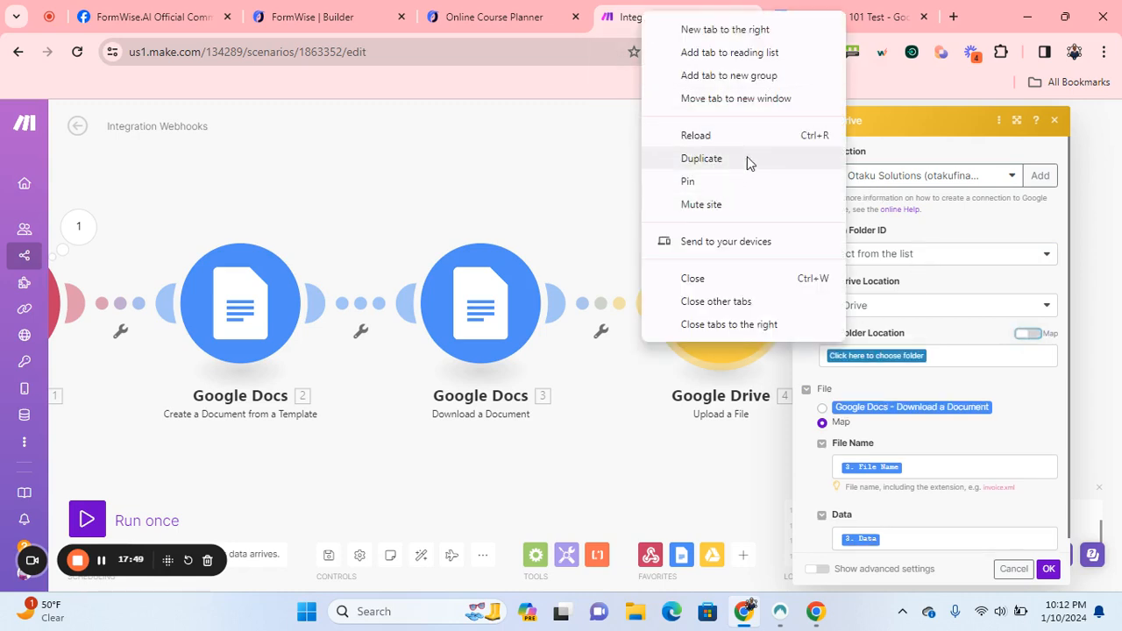
# Duplicate the Make tab and open the Google Doc scenario's Google Drive module for reference.
pyautogui.click(747, 158)
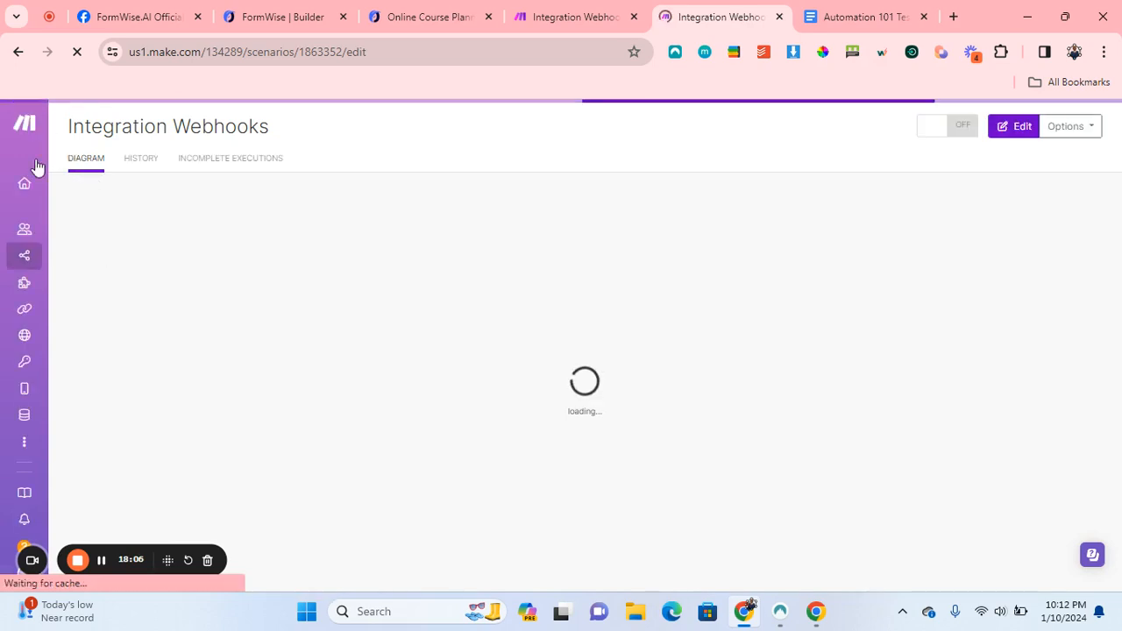
pyautogui.click(25, 254)
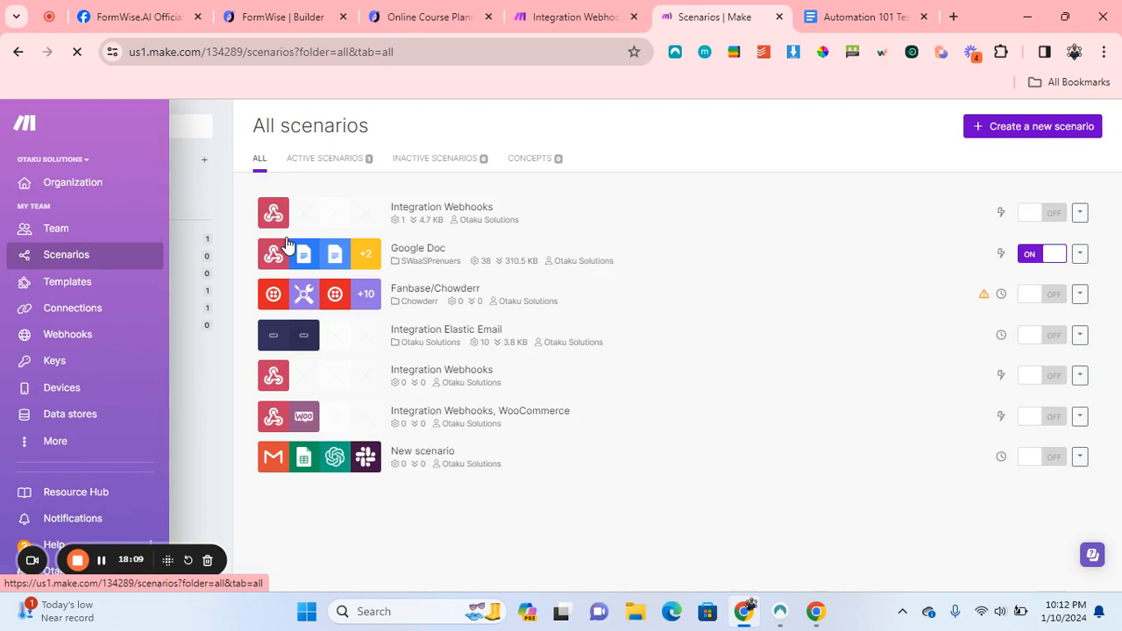
pyautogui.click(353, 208)
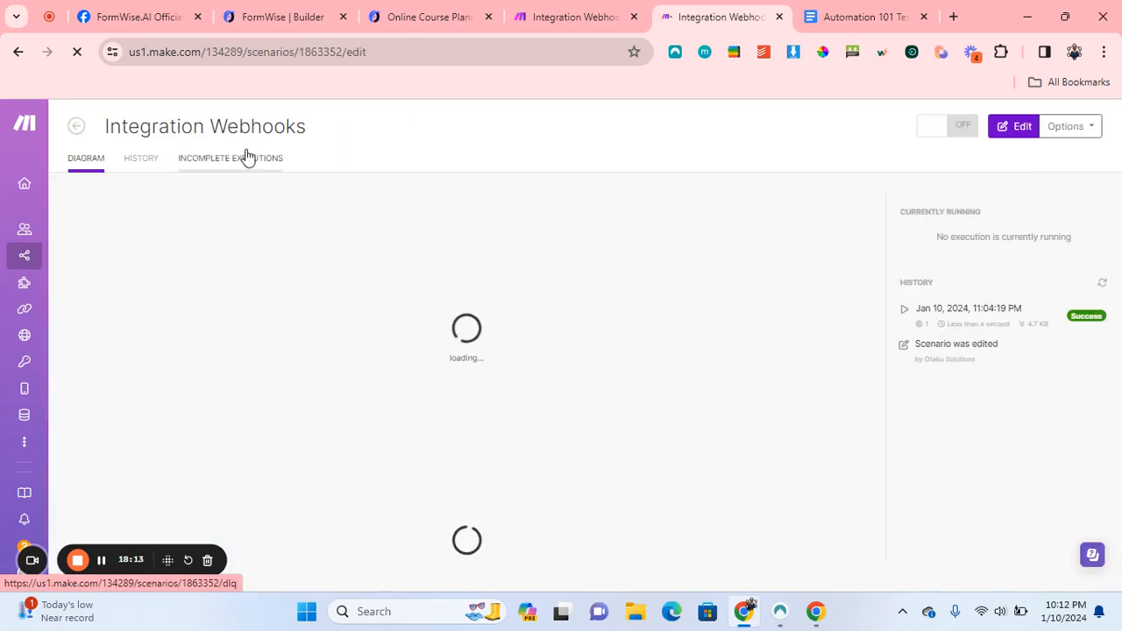
pyautogui.click(31, 254)
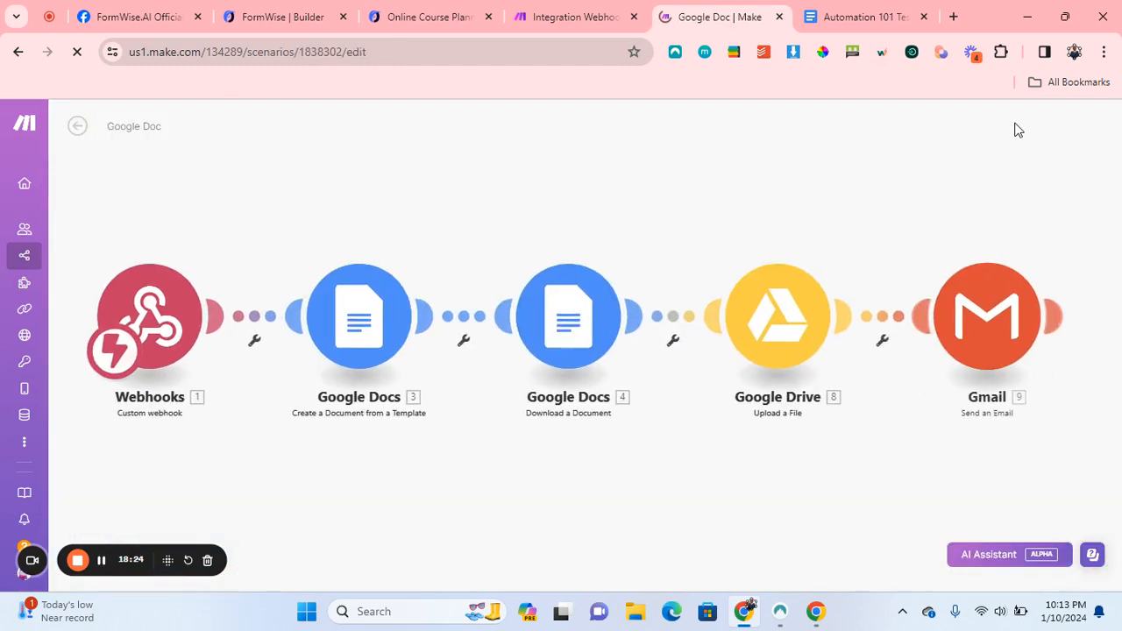
pyautogui.click(846, 325)
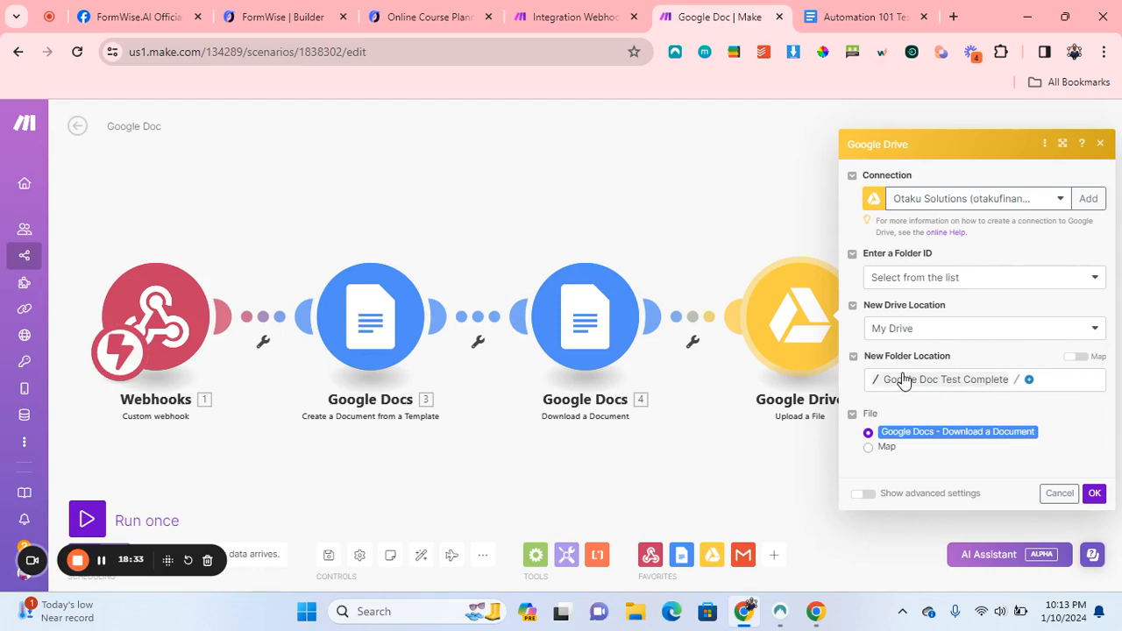
pyautogui.click(589, 15)
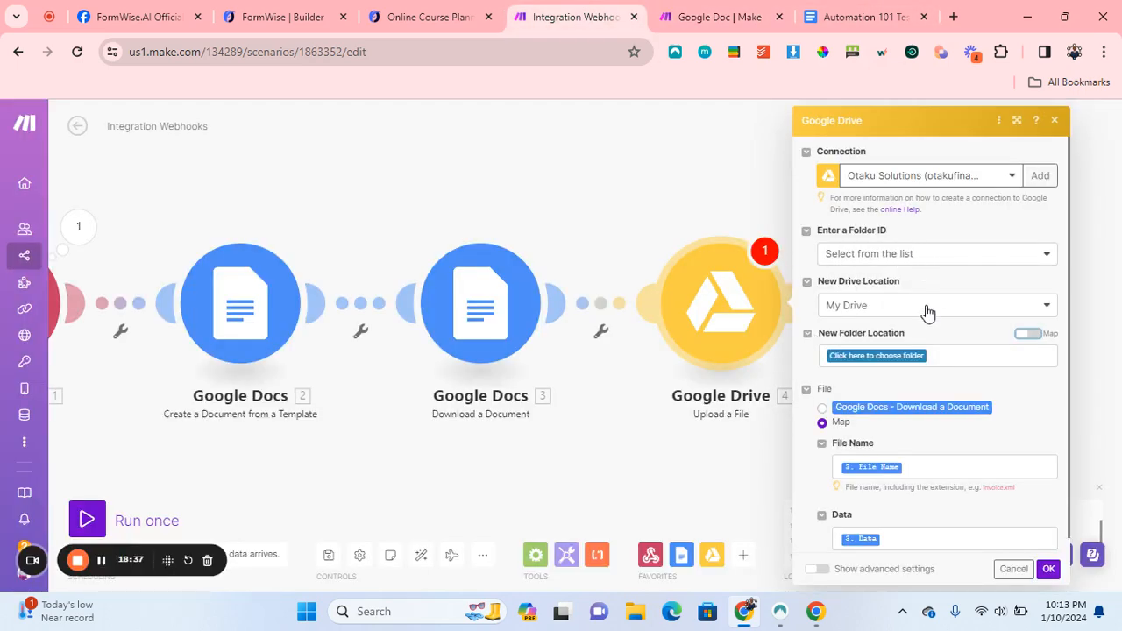
# Choose Automation 101 Test Complete as the Google Drive upload folder.
pyautogui.click(708, 11)
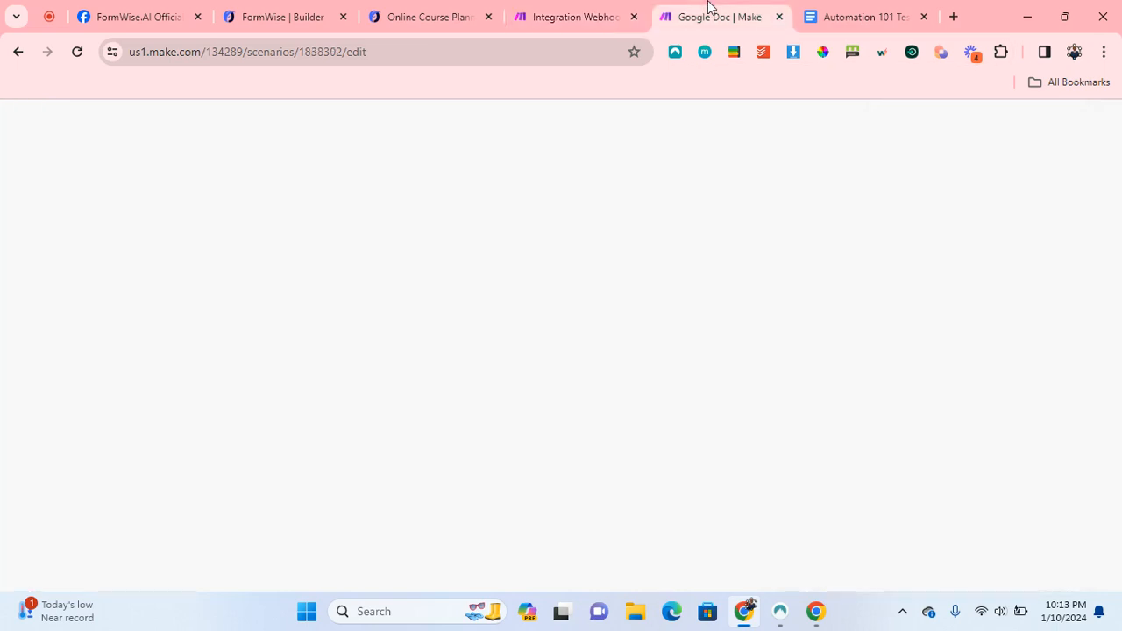
pyautogui.click(618, 9)
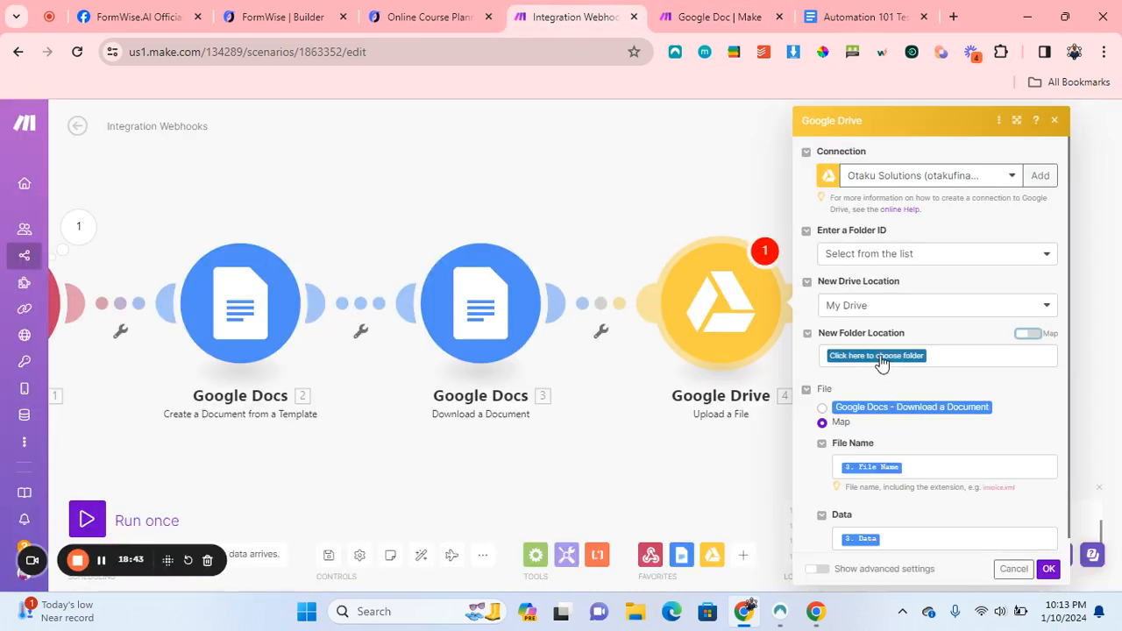
pyautogui.click(882, 355)
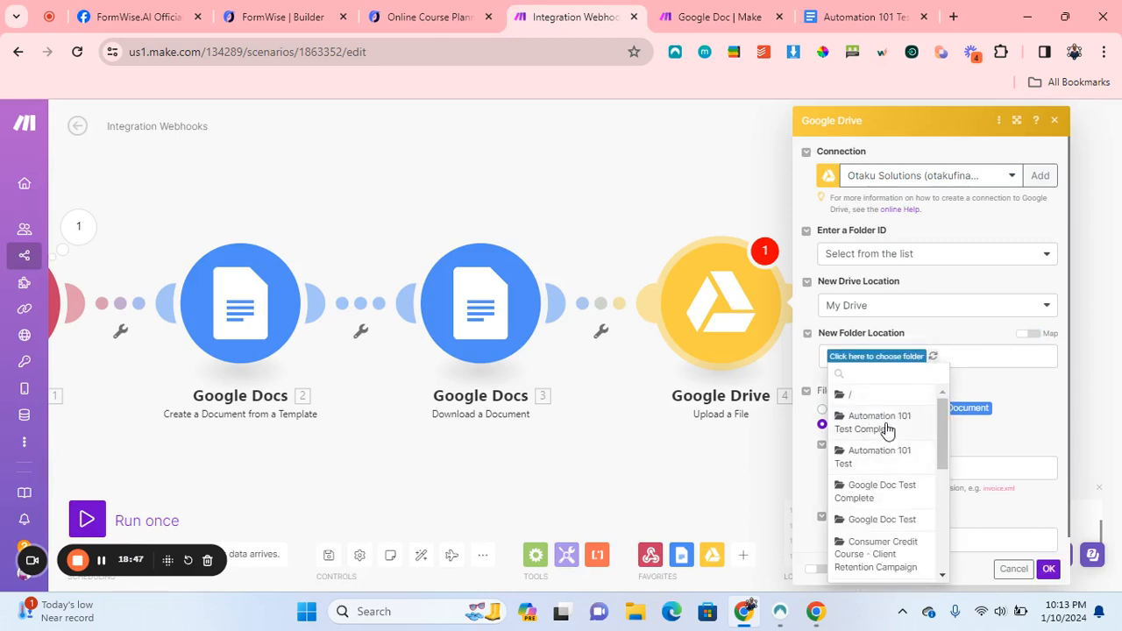
pyautogui.click(884, 425)
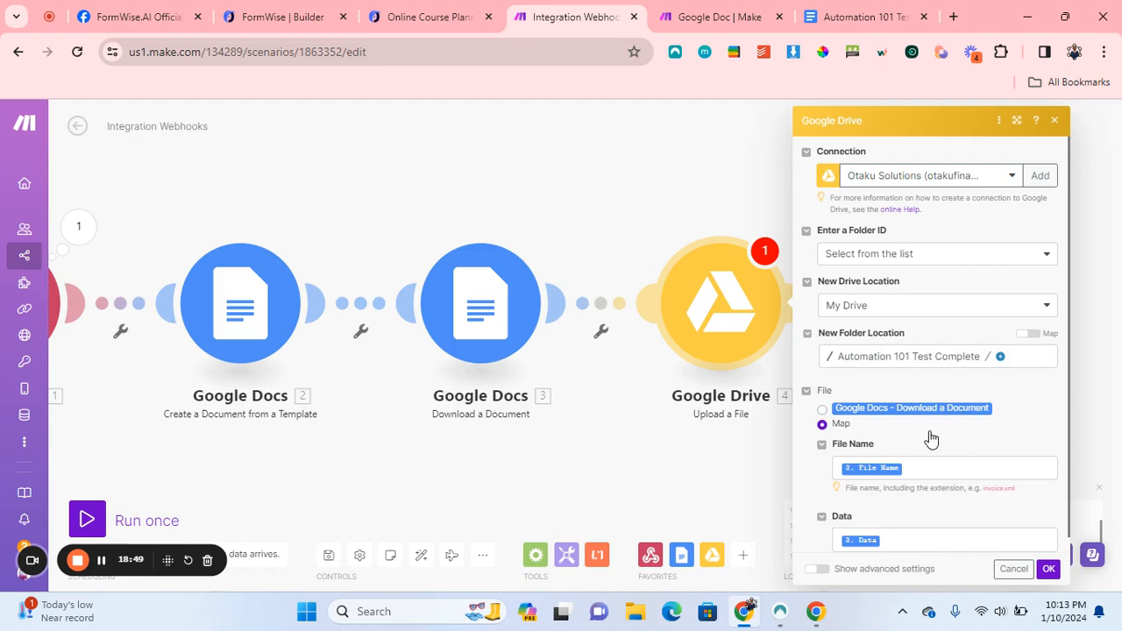
pyautogui.click(719, 13)
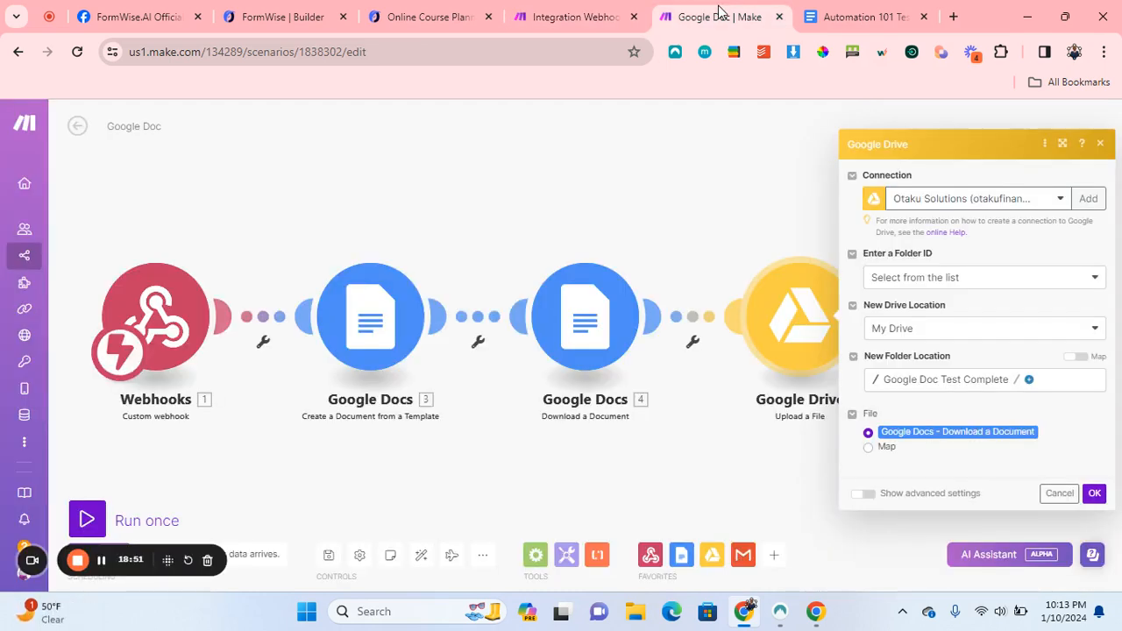
pyautogui.click(609, 9)
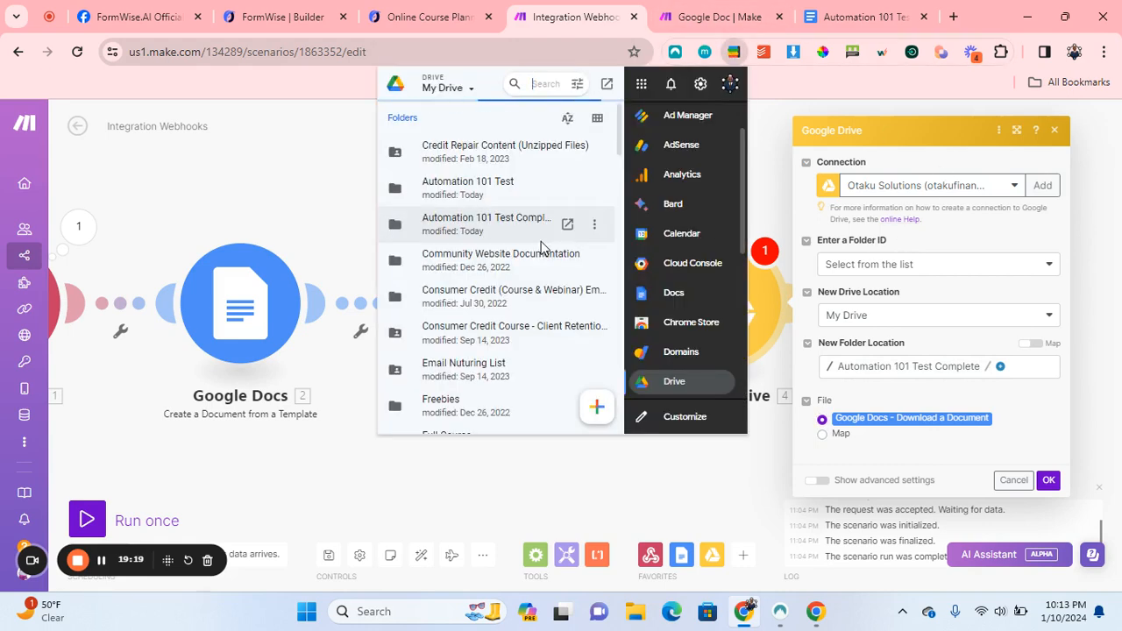
# Close the Google Drive upload settings and add an empty module after it.
pyautogui.scroll(-3, 473, 290)
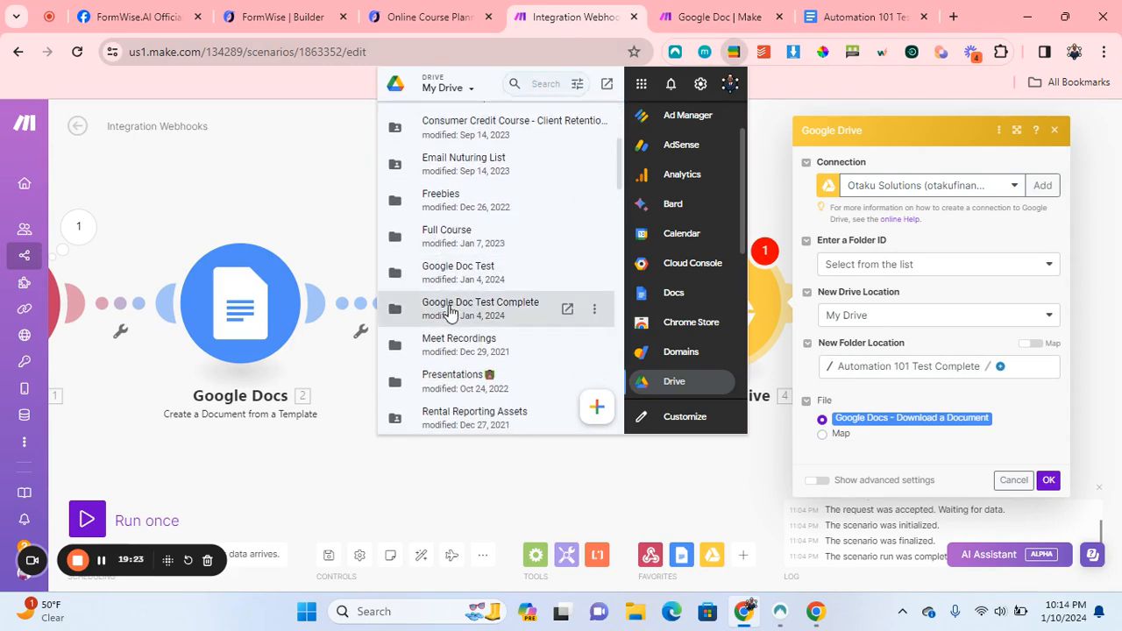
pyautogui.click(451, 306)
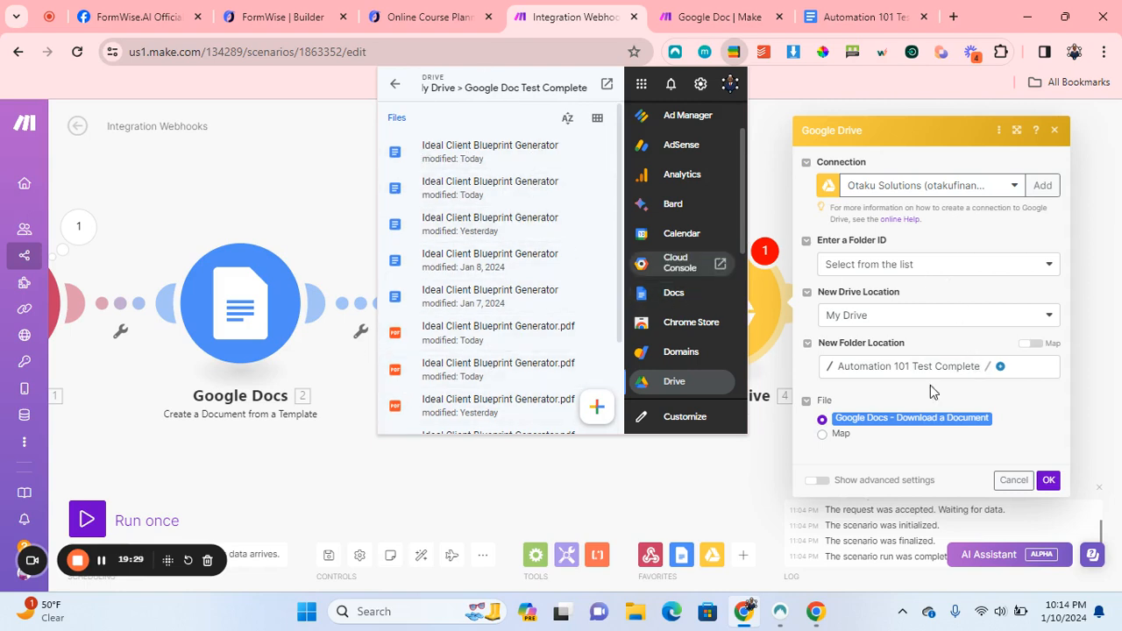
pyautogui.click(731, 475)
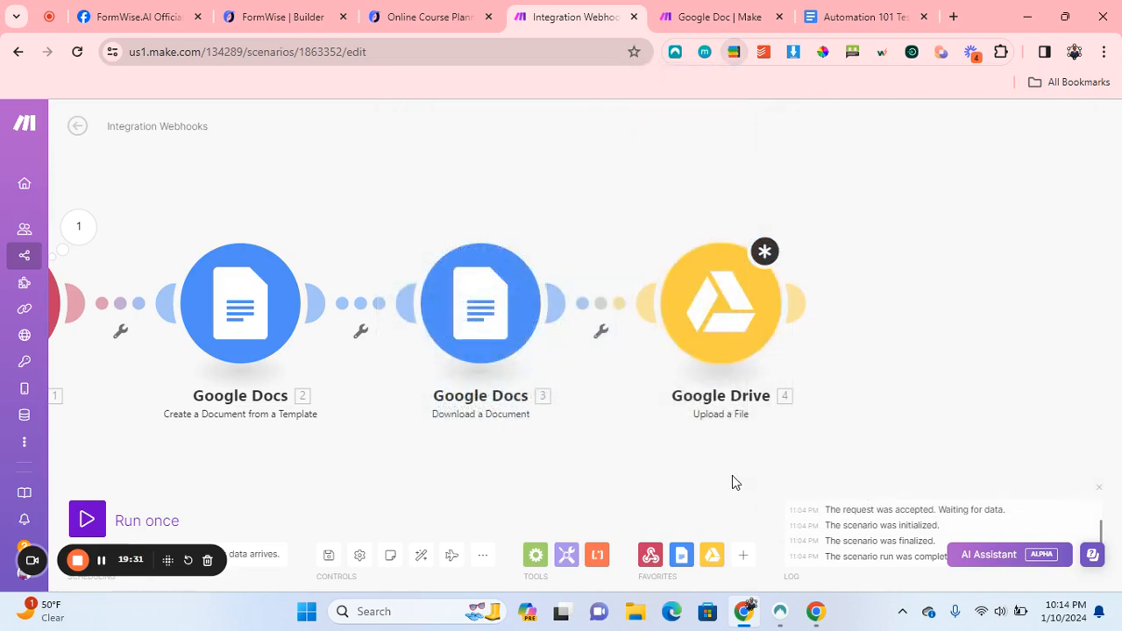
pyautogui.click(749, 299)
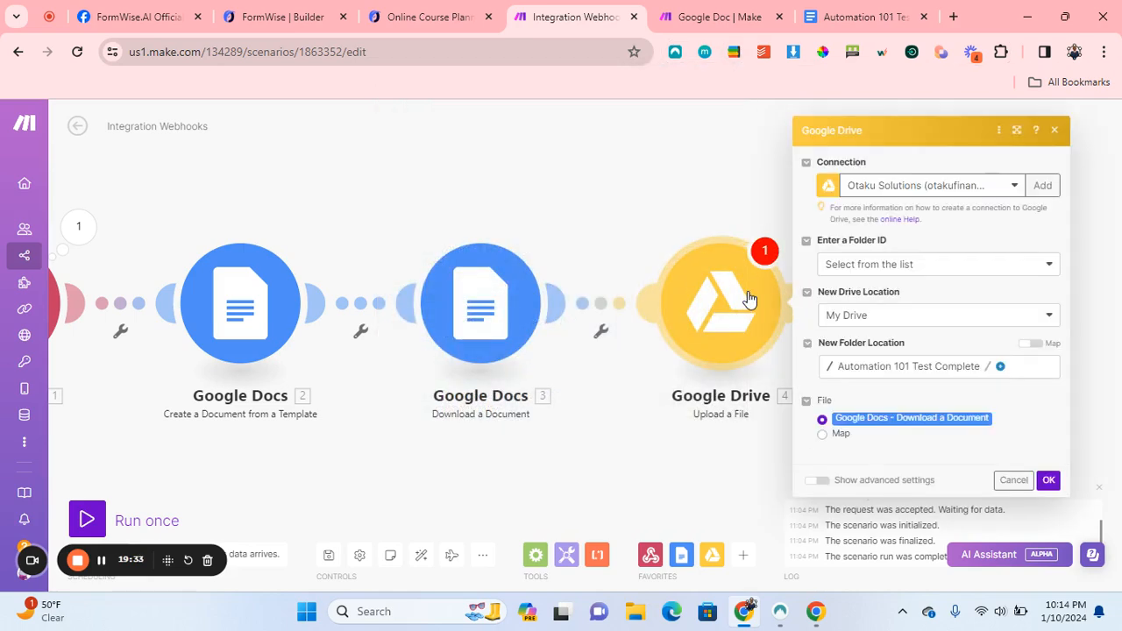
pyautogui.click(1019, 480)
pyautogui.click(798, 303)
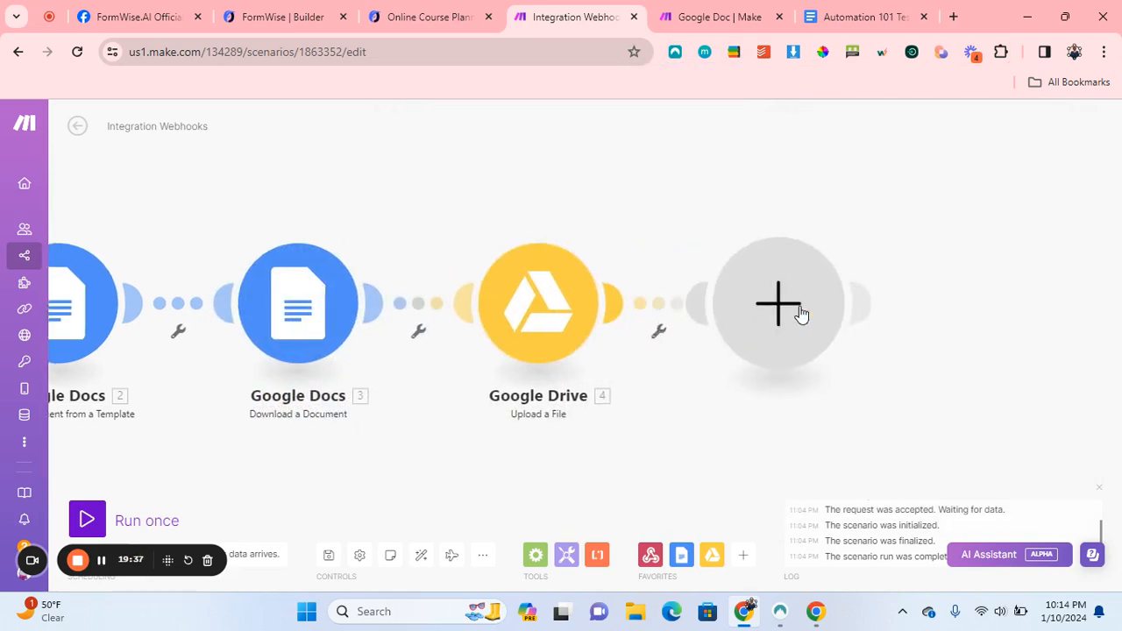
# Add a Gmail 'Send an Email' module after the Google Drive upload, searching 'gmai'.
pyautogui.write('gmail')
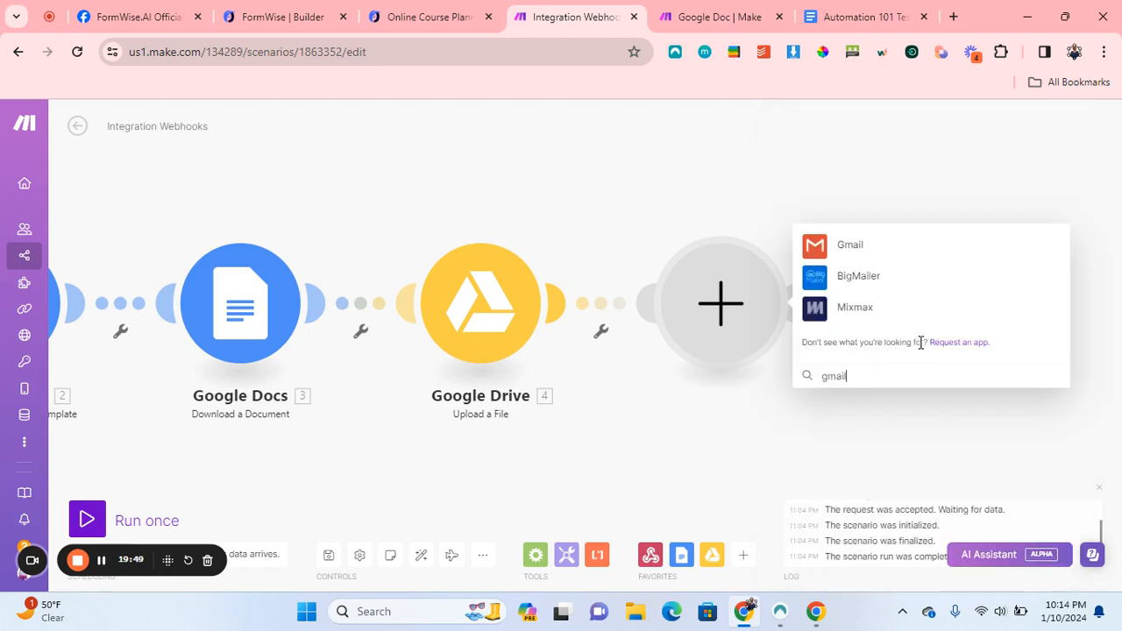
pyautogui.click(850, 247)
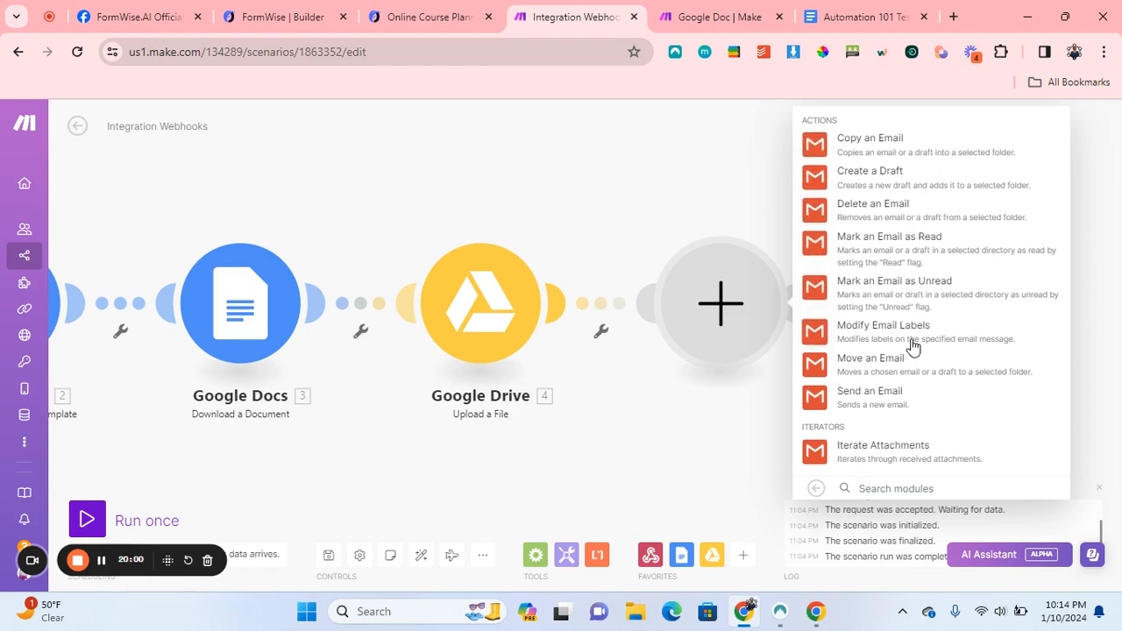
pyautogui.click(893, 399)
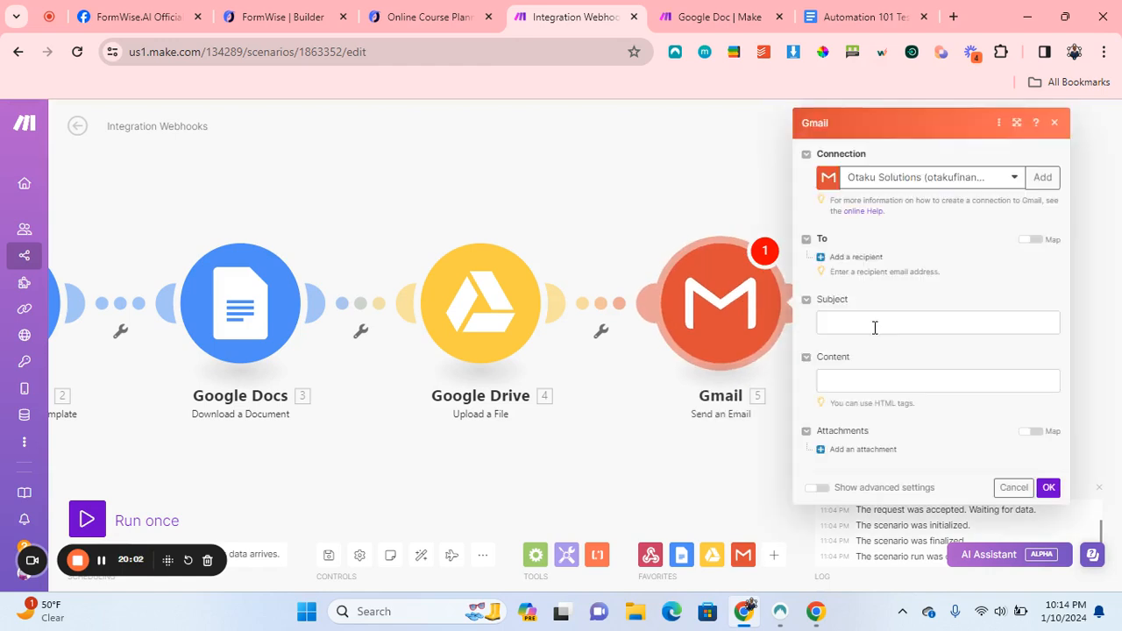
# Add a recipient mapped to the webhook's creator_email.
pyautogui.click(850, 258)
pyautogui.click(900, 282)
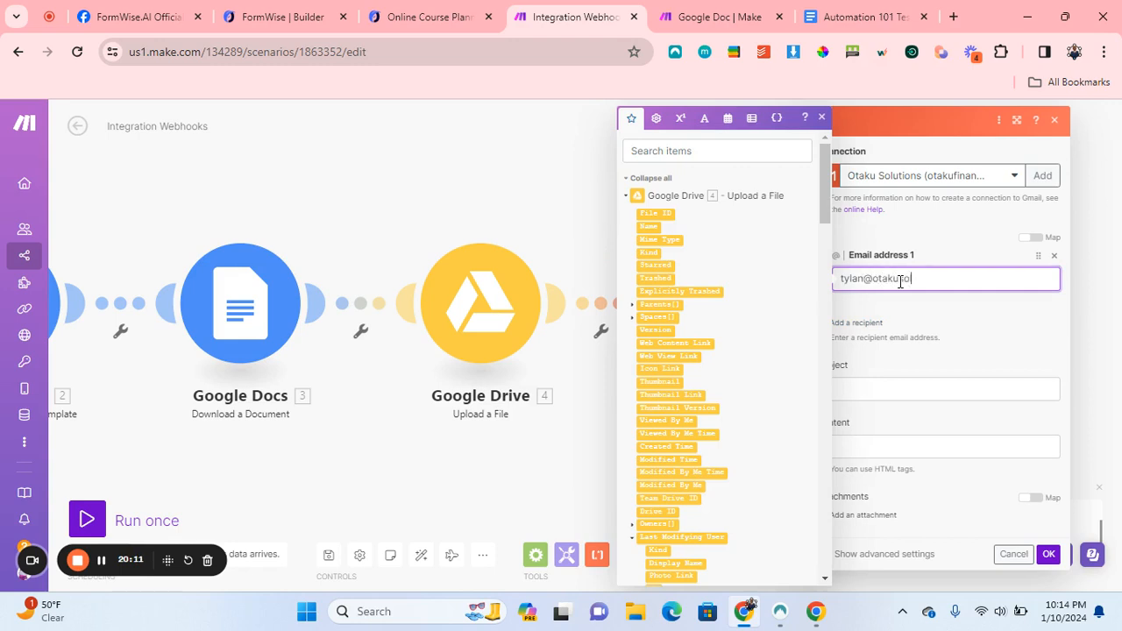
pyautogui.hotkey('ctrl', 'a')
pyautogui.press('BackSpace')
pyautogui.scroll(-10, 713, 388)
pyautogui.scroll(-1, 736, 324)
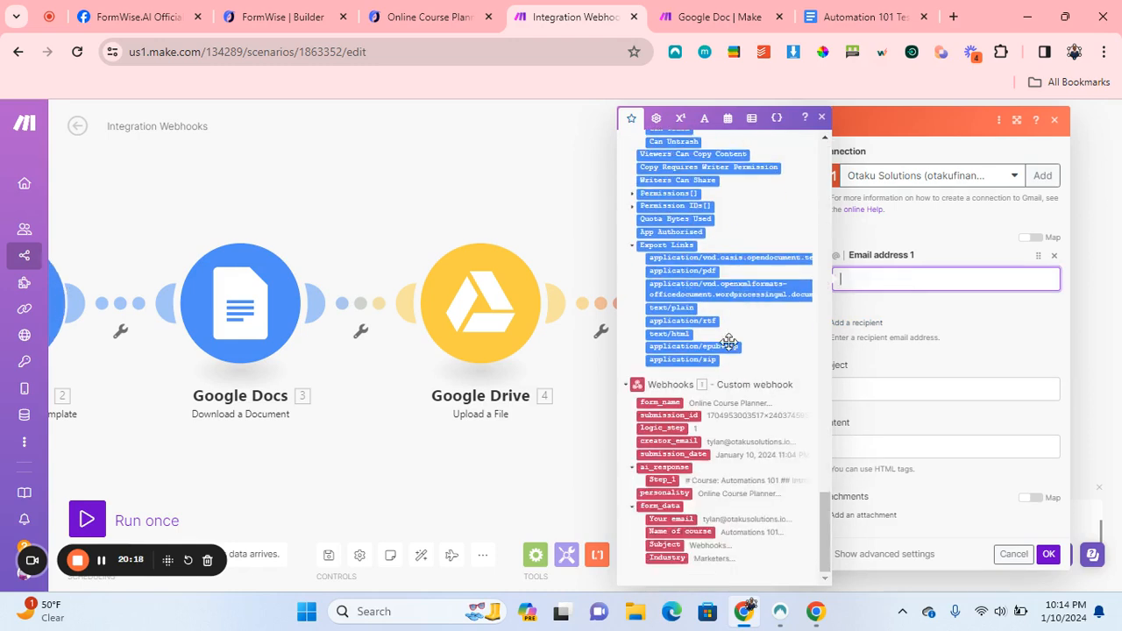
pyautogui.click(693, 435)
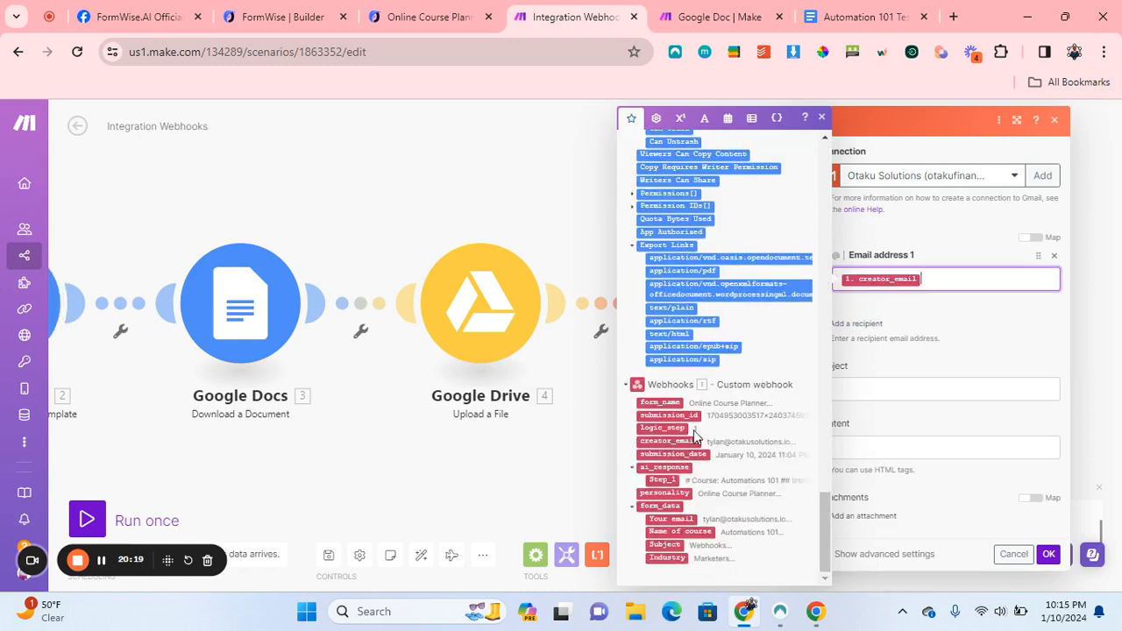
# Map the webhook's form_name into the email Subject.
pyautogui.click(901, 394)
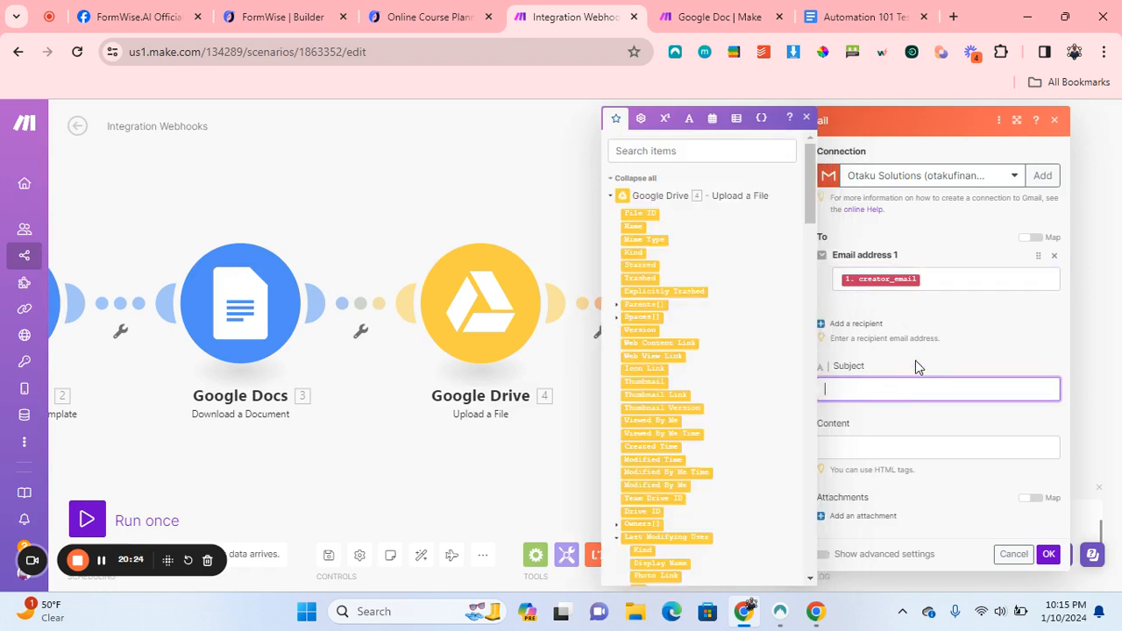
pyautogui.click(611, 196)
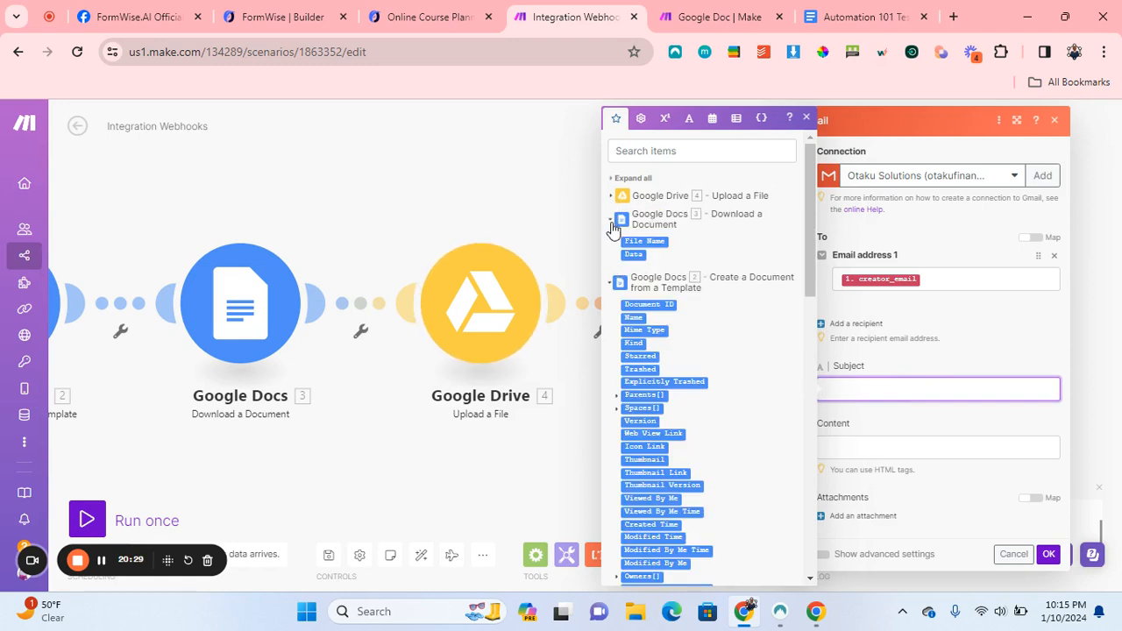
pyautogui.click(613, 219)
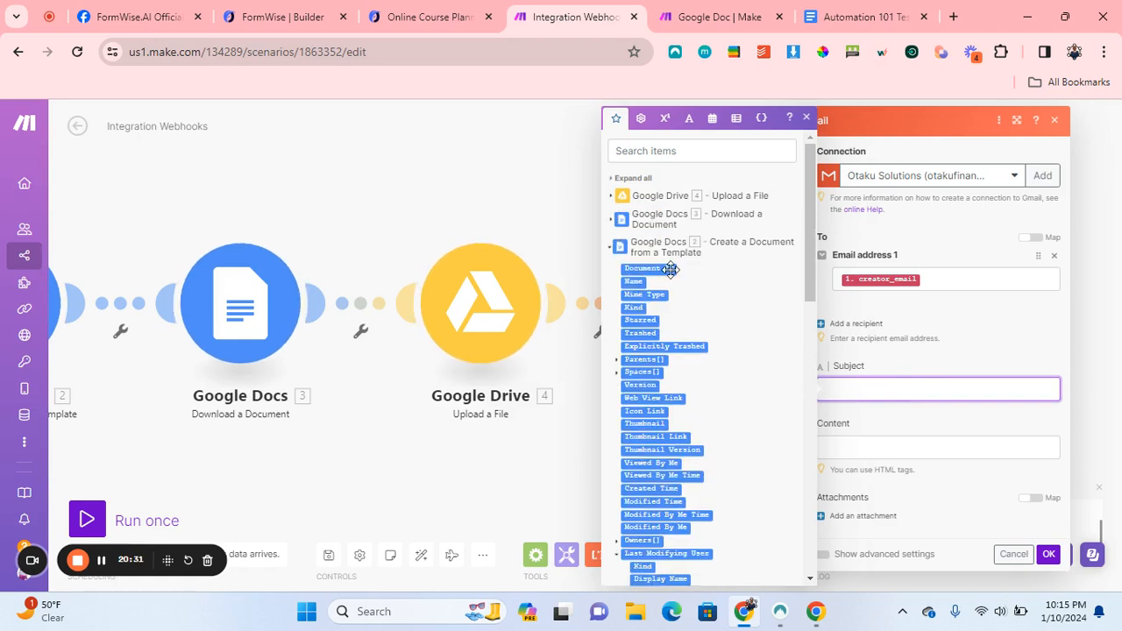
pyautogui.click(611, 249)
pyautogui.click(649, 385)
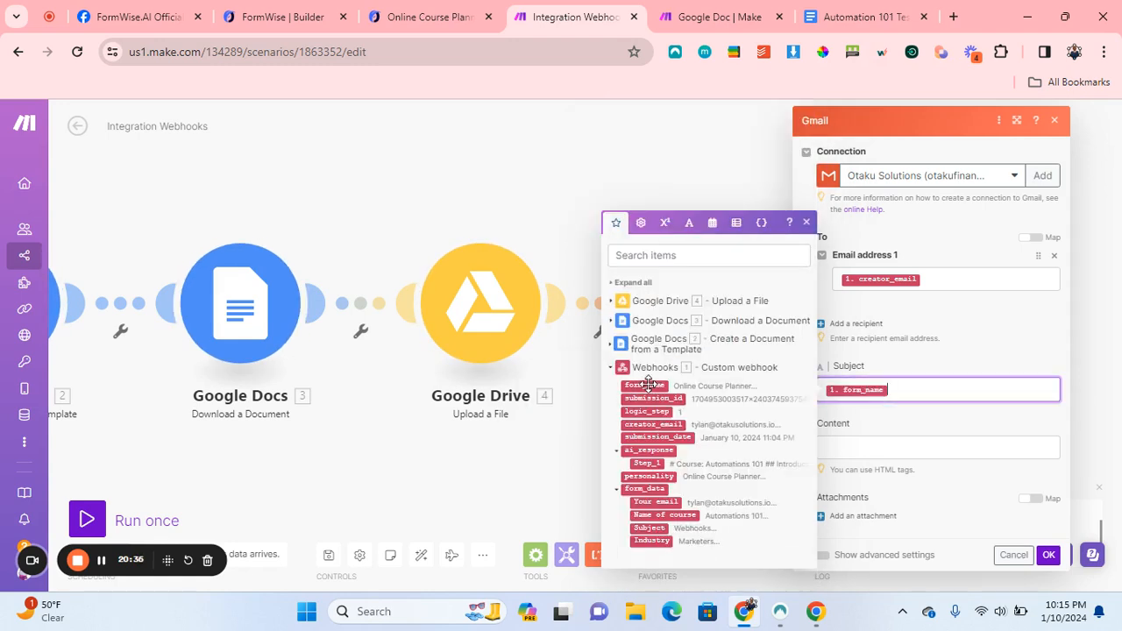
# Attach the file from Google Docs - Download a Document, after checking the reference Gmail settings.
pyautogui.click(853, 447)
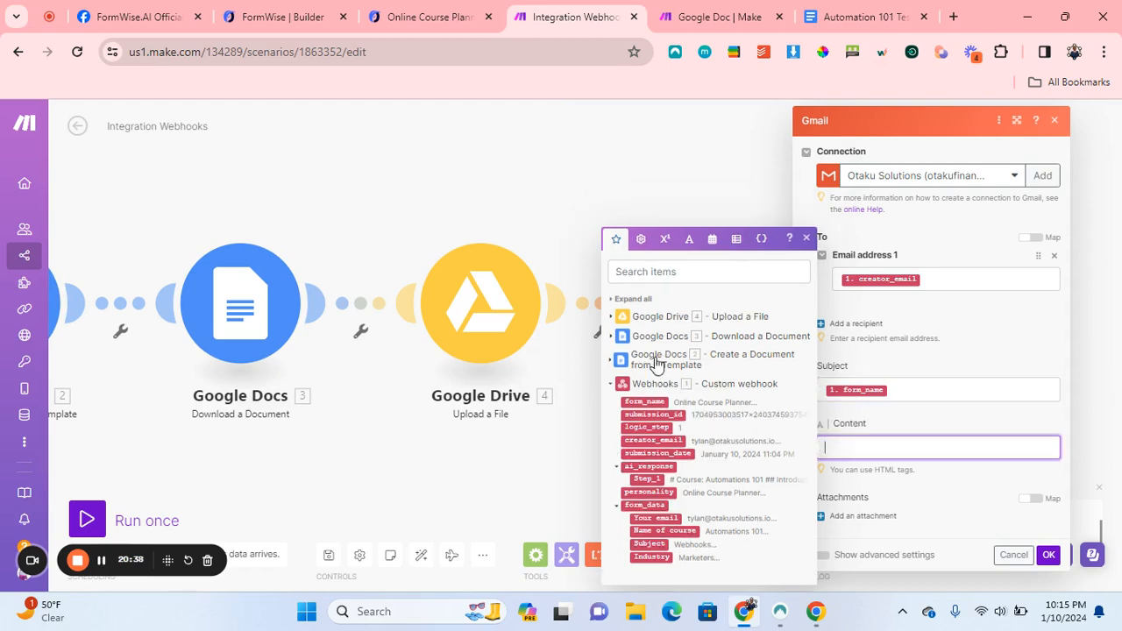
pyautogui.click(613, 317)
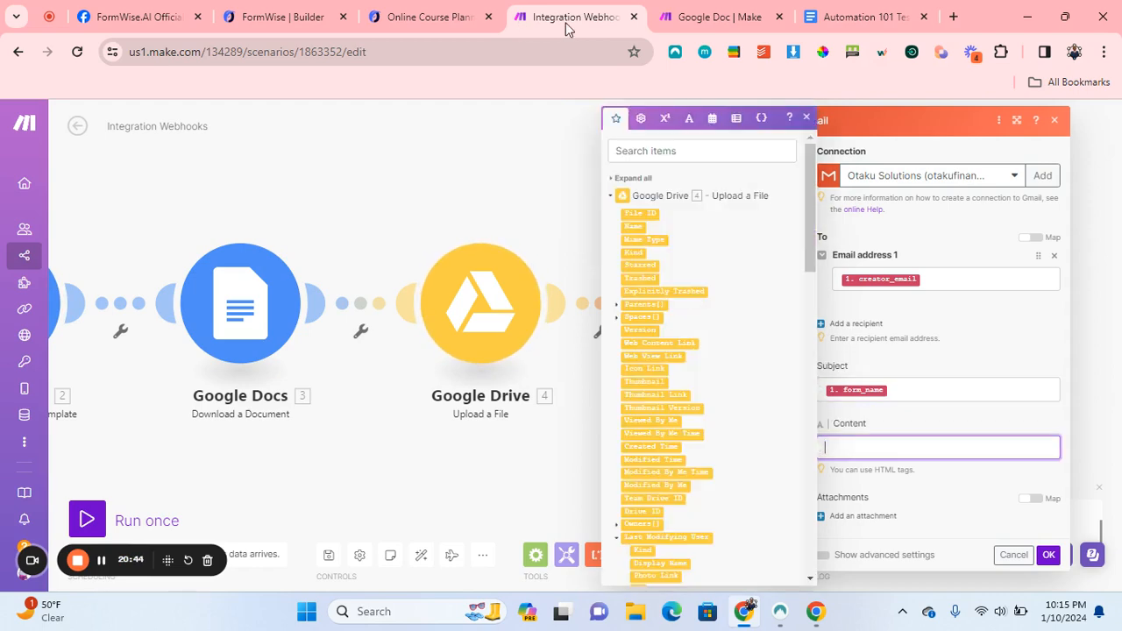
pyautogui.click(706, 17)
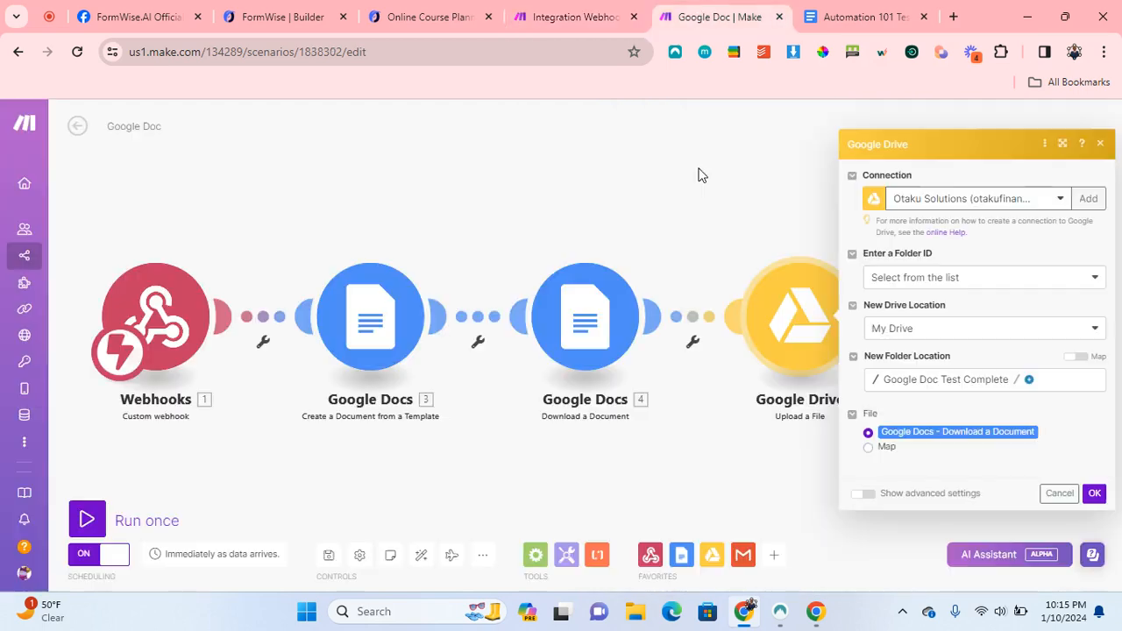
pyautogui.click(772, 353)
pyautogui.click(1028, 326)
pyautogui.scroll(-1, 838, 495)
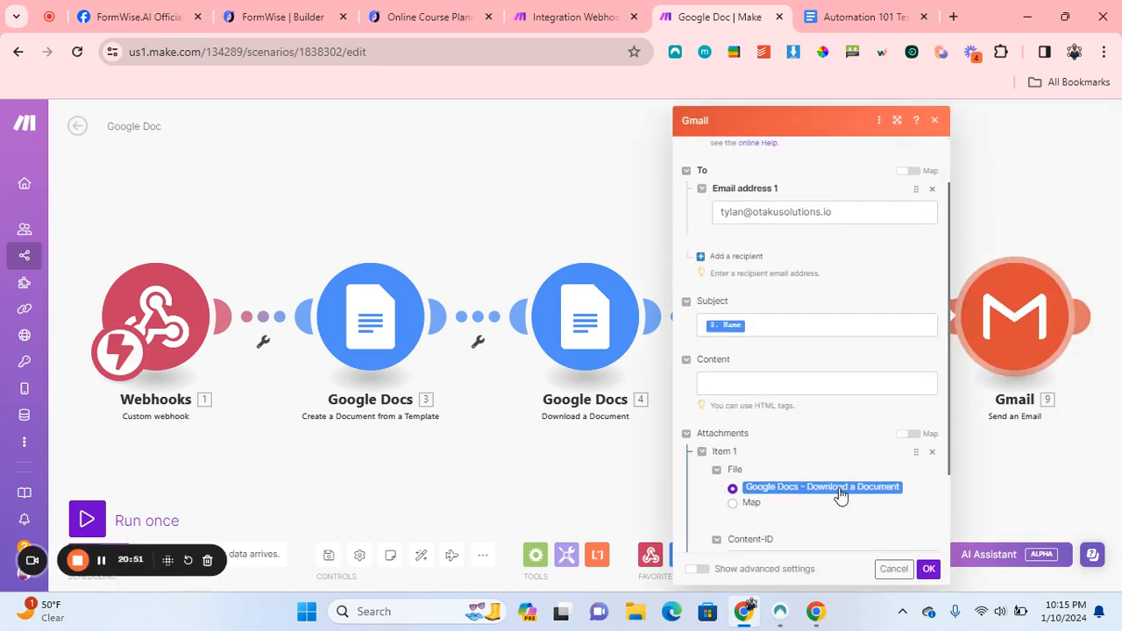
pyautogui.scroll(-1, 838, 495)
pyautogui.click(574, 17)
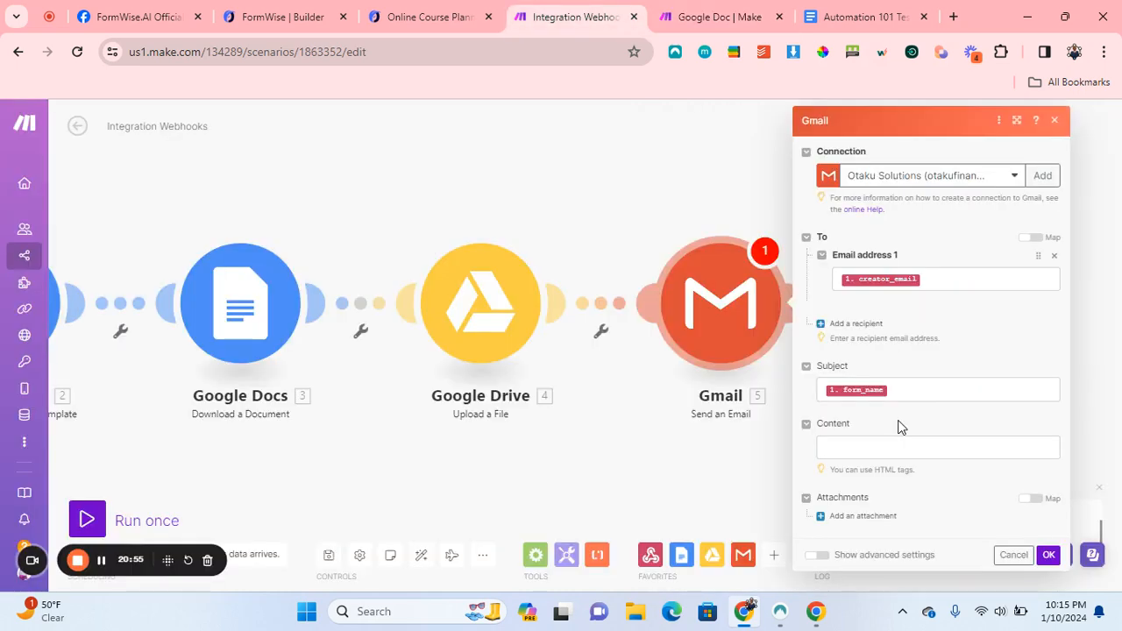
pyautogui.click(827, 519)
pyautogui.scroll(-2, 827, 524)
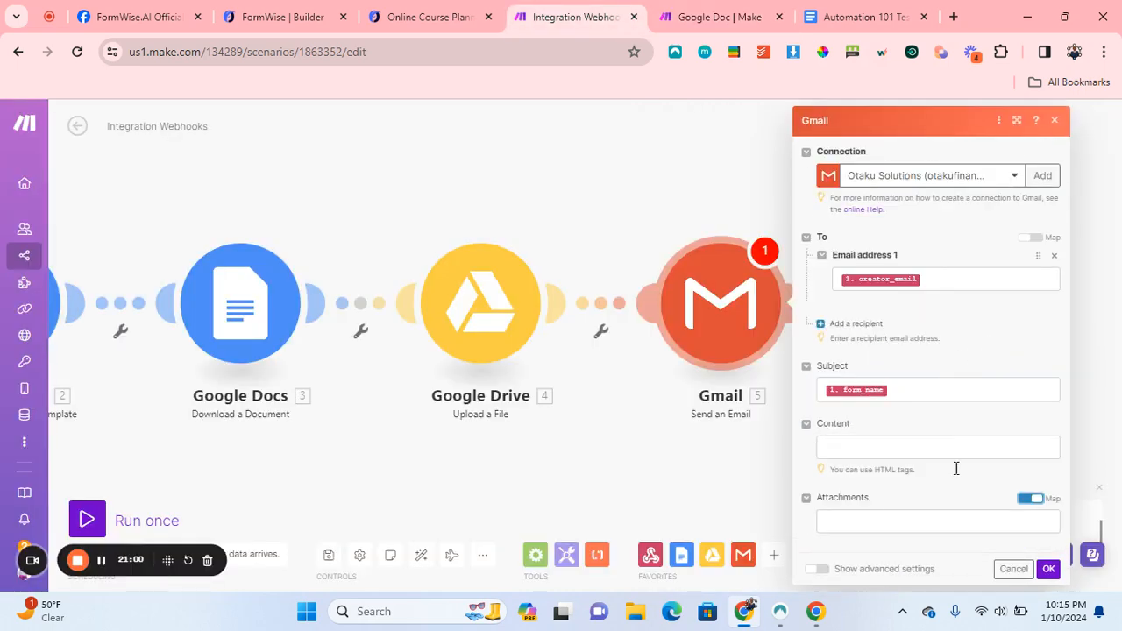
pyautogui.click(1030, 499)
# Compare against the reference scenario's Gmail settings and save the Gmail module.
pyautogui.click(746, 17)
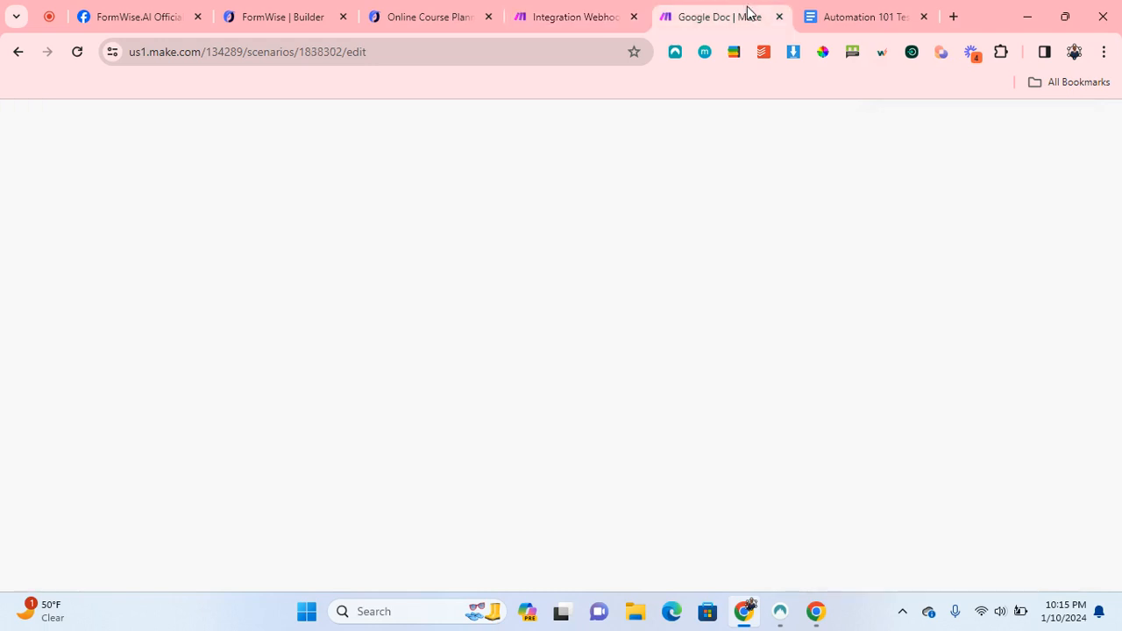
pyautogui.scroll(-2, 905, 370)
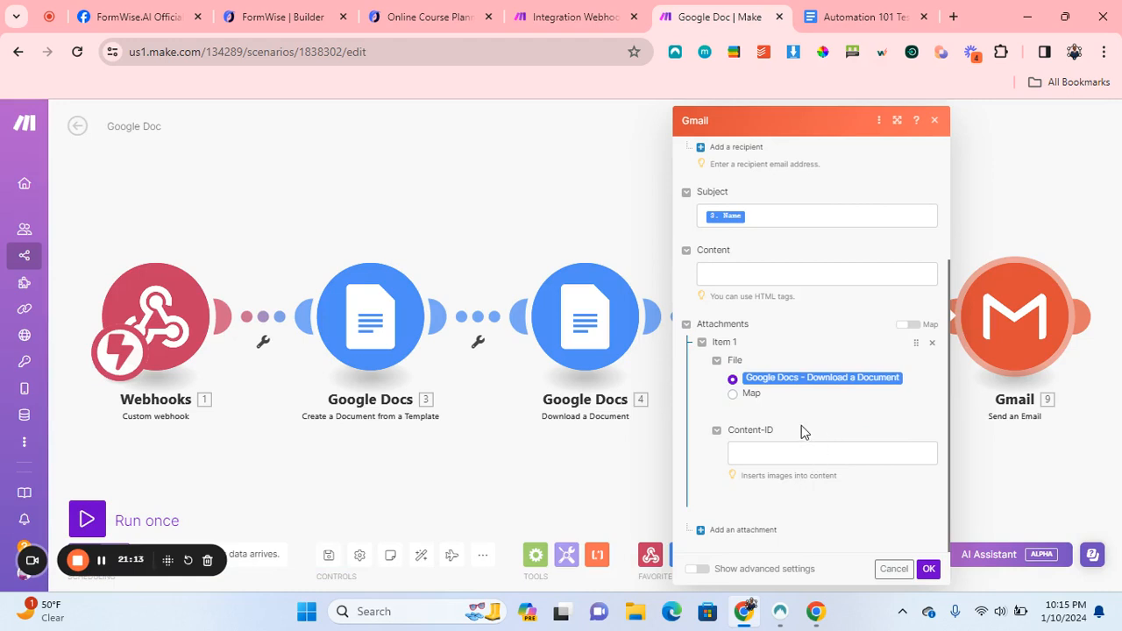
pyautogui.click(1006, 506)
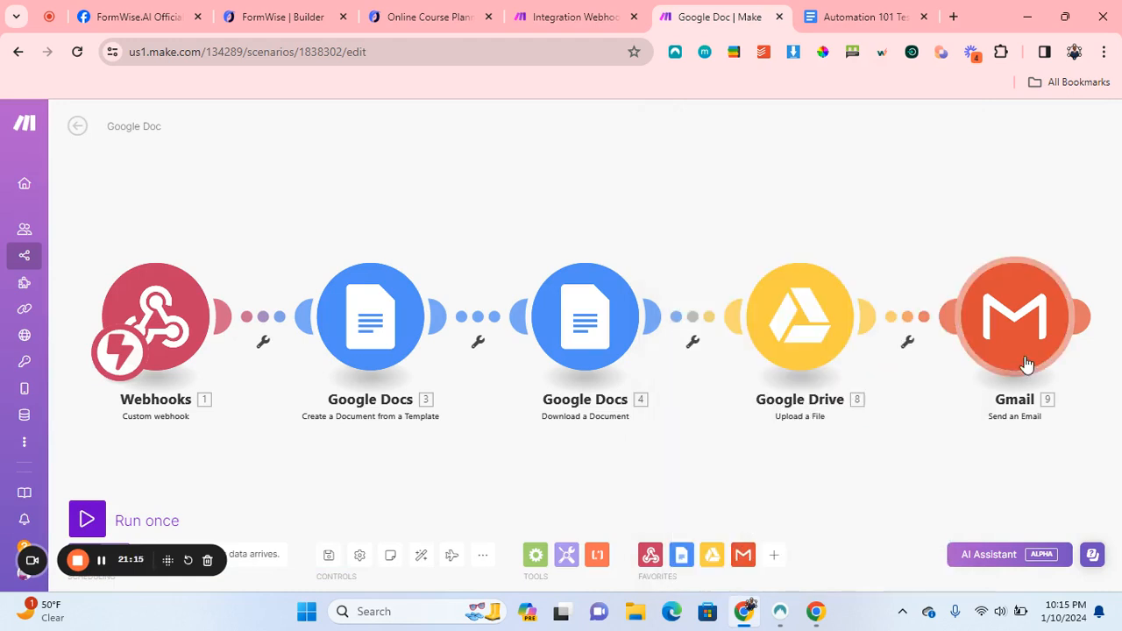
pyautogui.click(1022, 363)
pyautogui.scroll(-2, 881, 409)
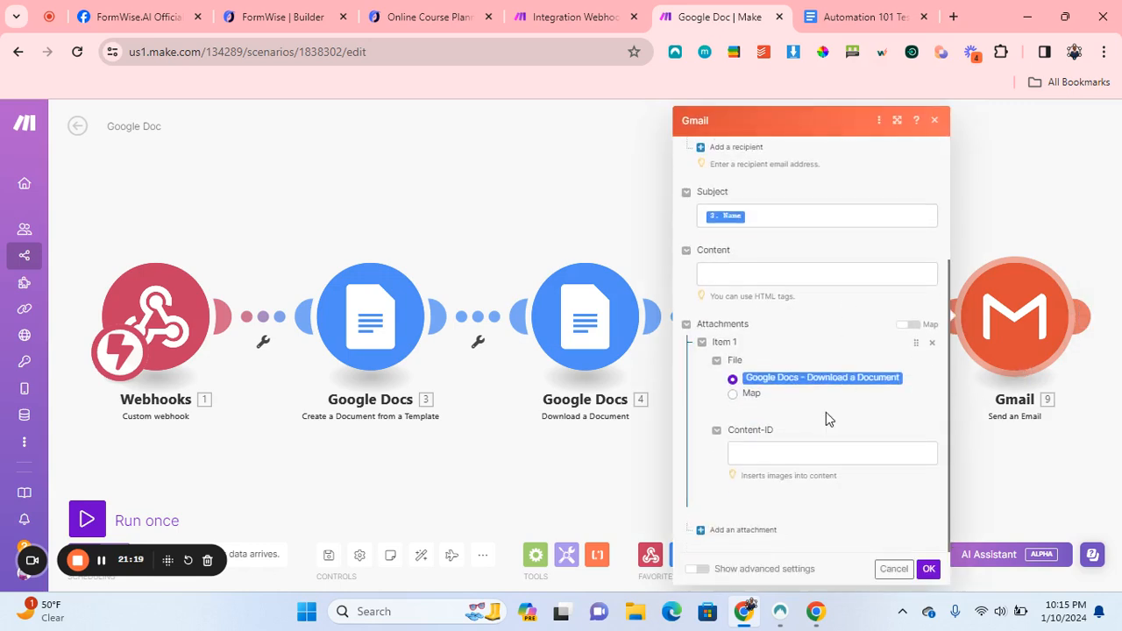
pyautogui.click(856, 11)
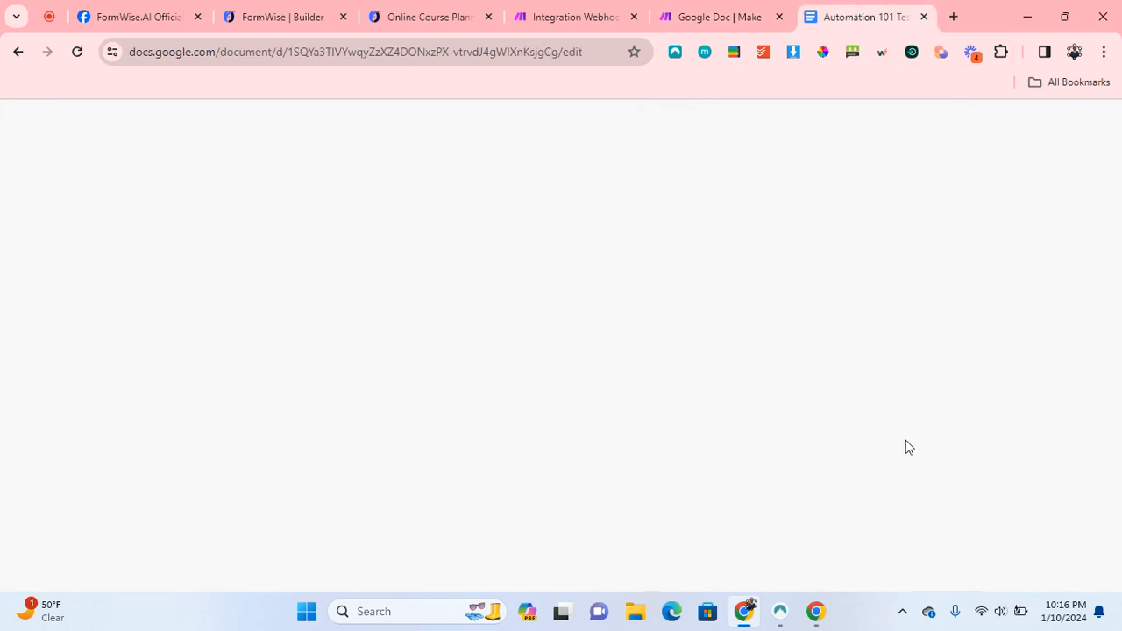
pyautogui.click(570, 11)
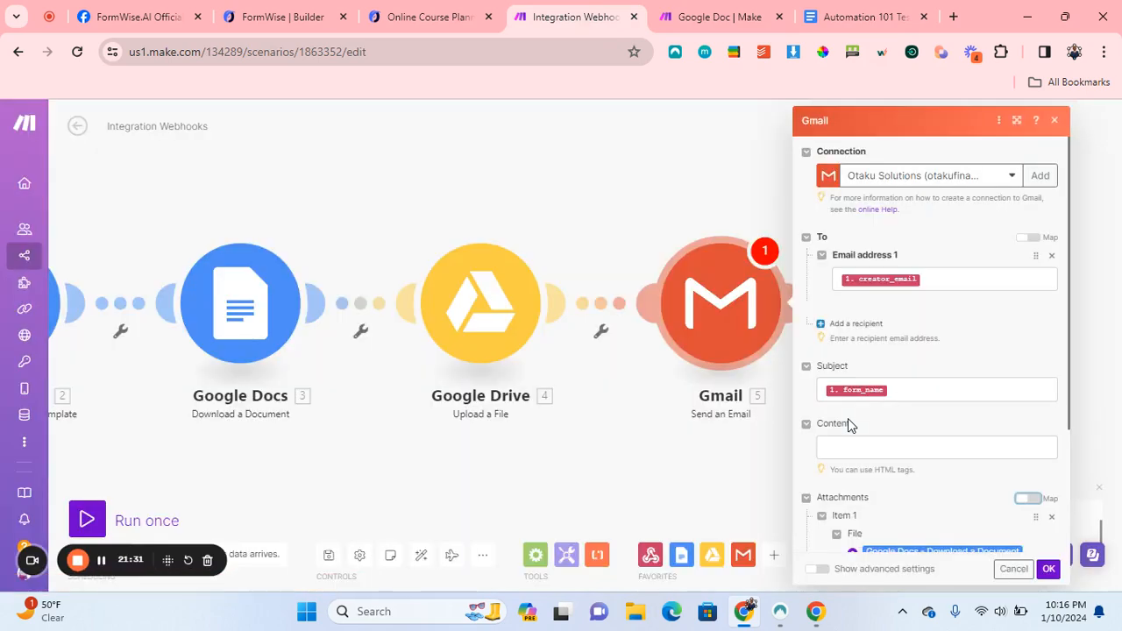
pyautogui.scroll(-2, 1009, 487)
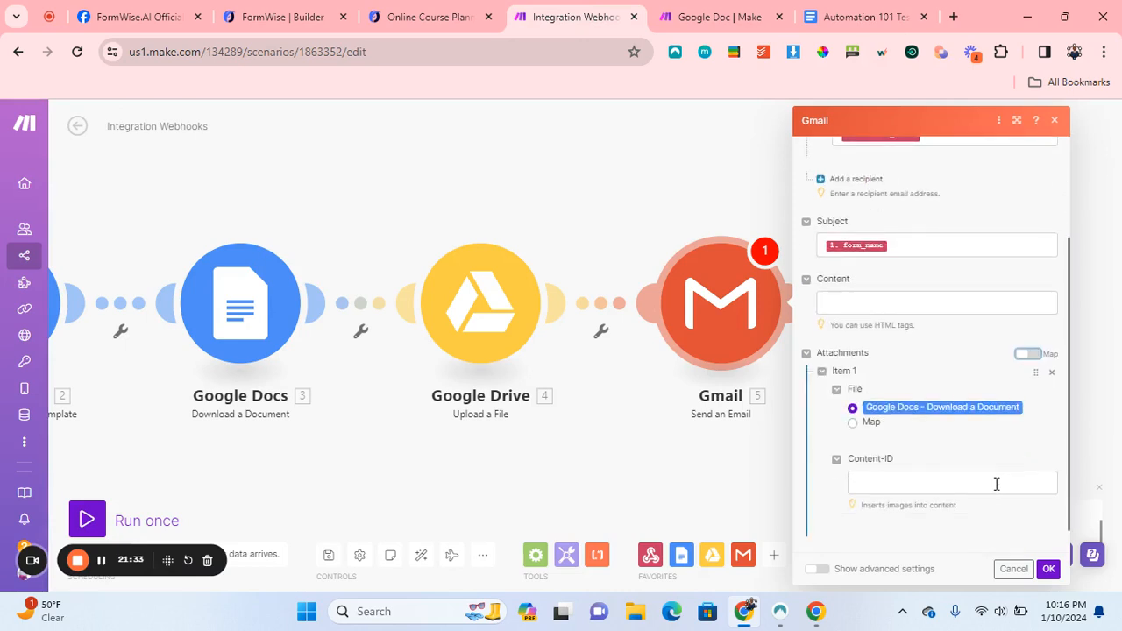
pyautogui.click(1047, 569)
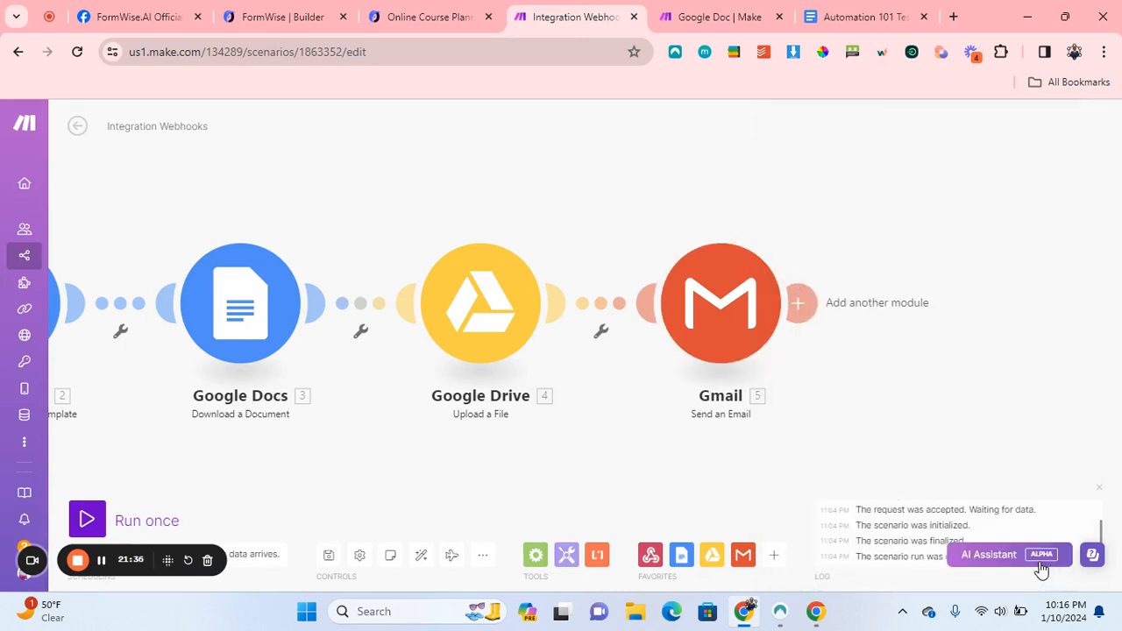
# Save the Integration Webhooks scenario and run it once so it waits for form data.
pyautogui.click(329, 556)
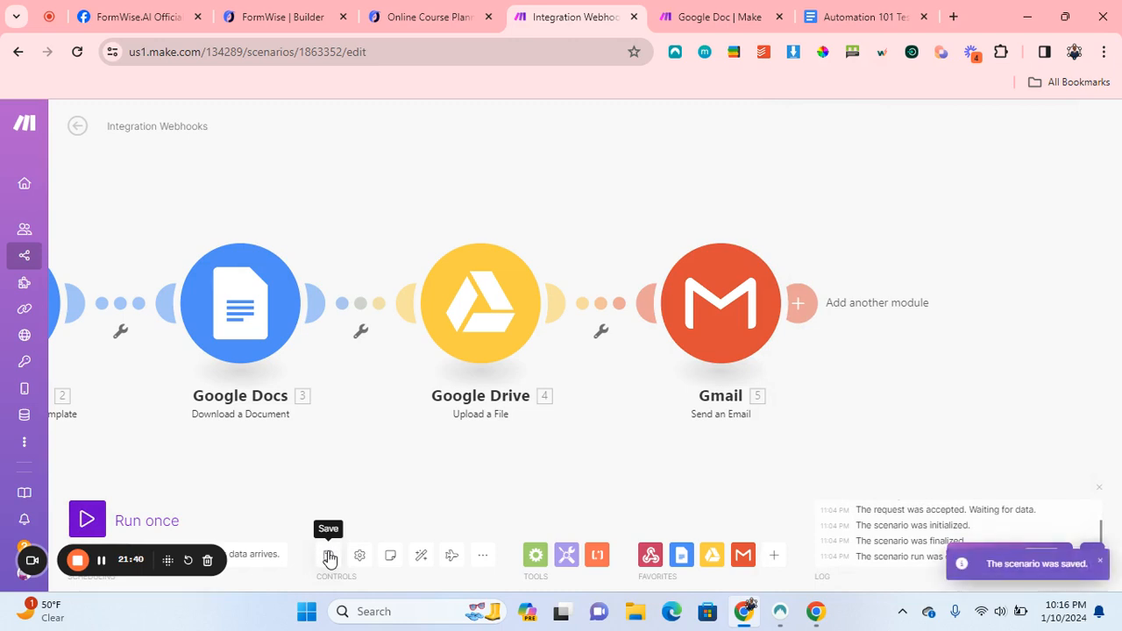
pyautogui.click(87, 523)
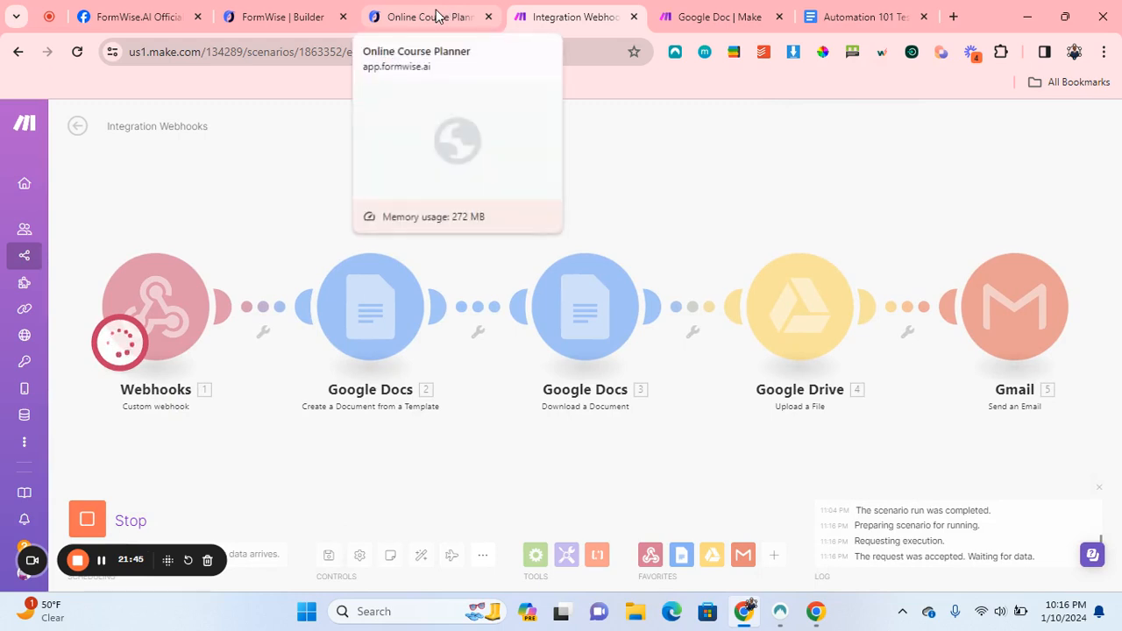
pyautogui.click(437, 17)
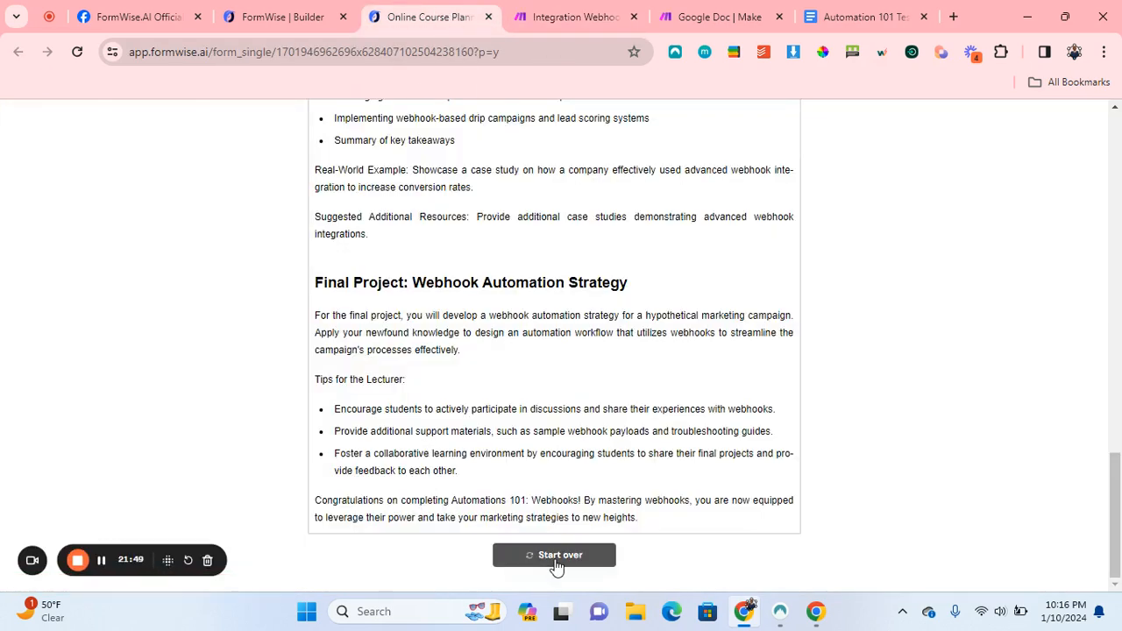
# Start a new course planner submission and fill in the respondent's email, course name, subject and industry.
pyautogui.click(554, 562)
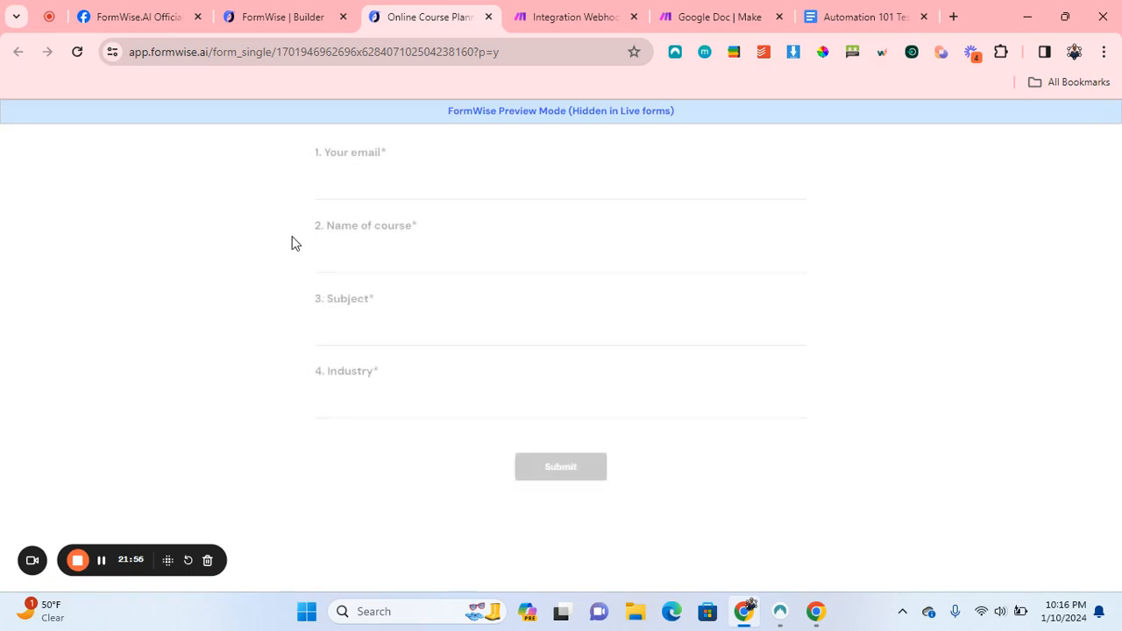
pyautogui.click(454, 181)
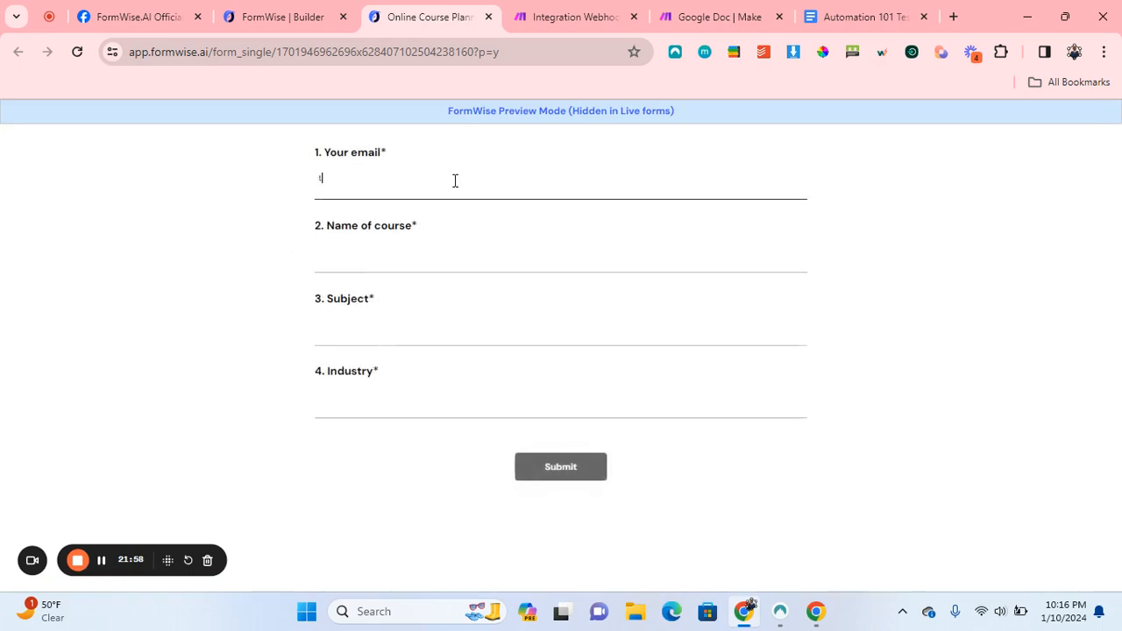
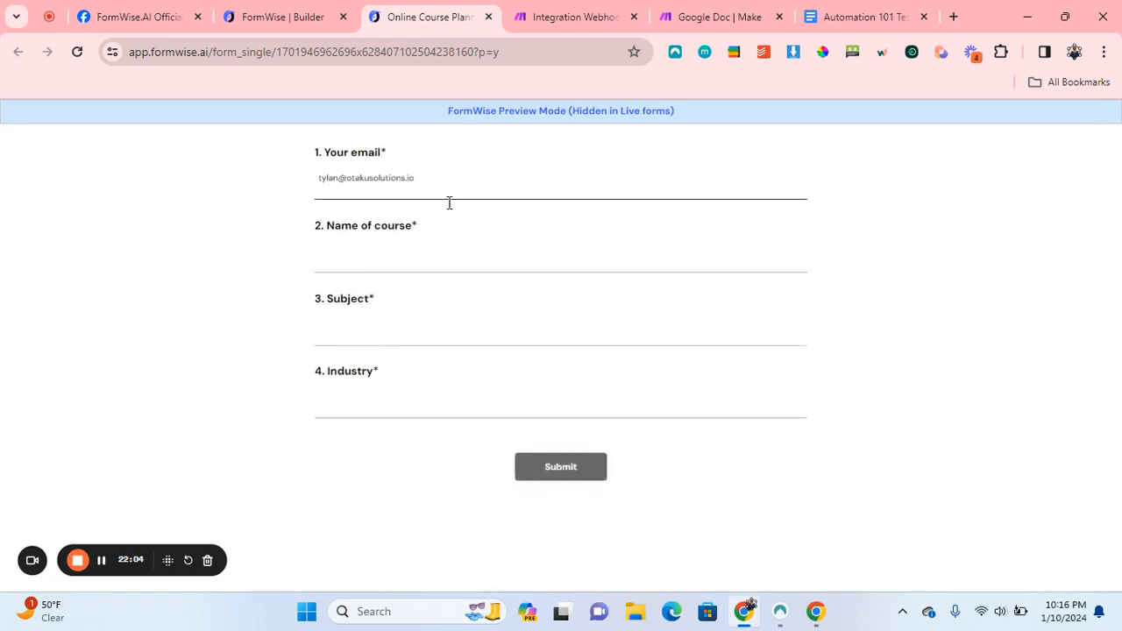
pyautogui.click(412, 253)
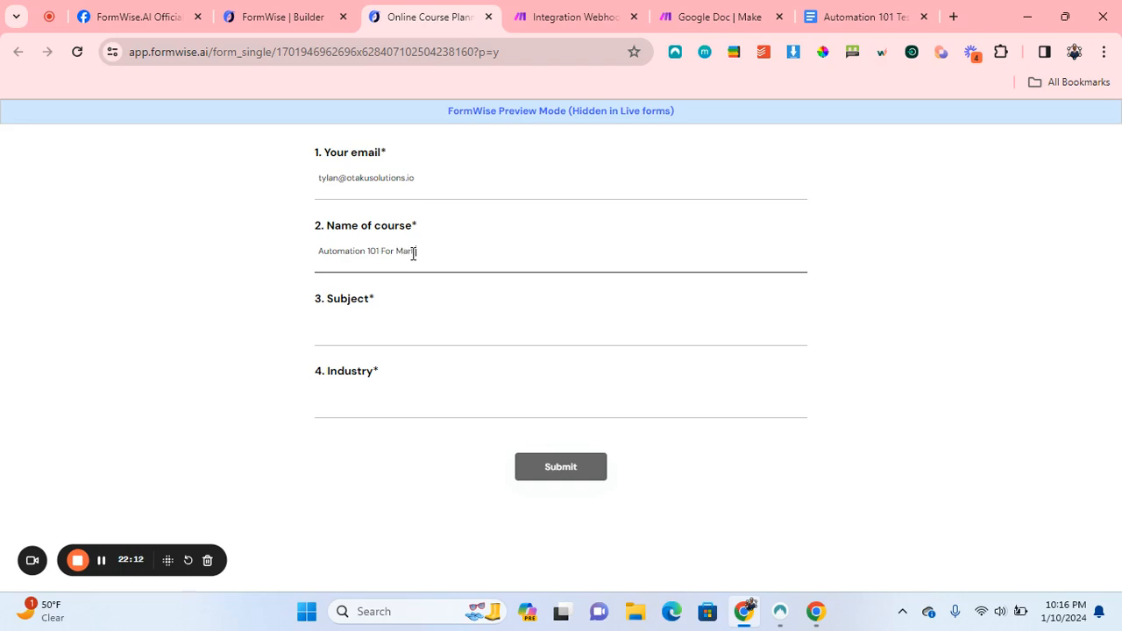
pyautogui.click(375, 321)
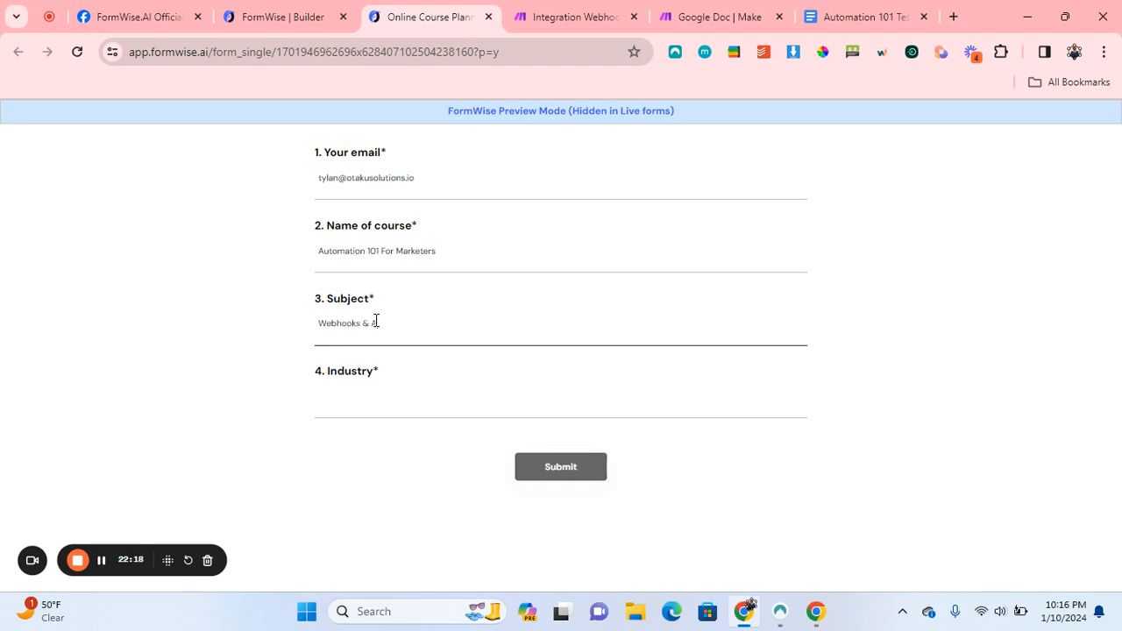
pyautogui.click(400, 412)
pyautogui.write('Marketers')
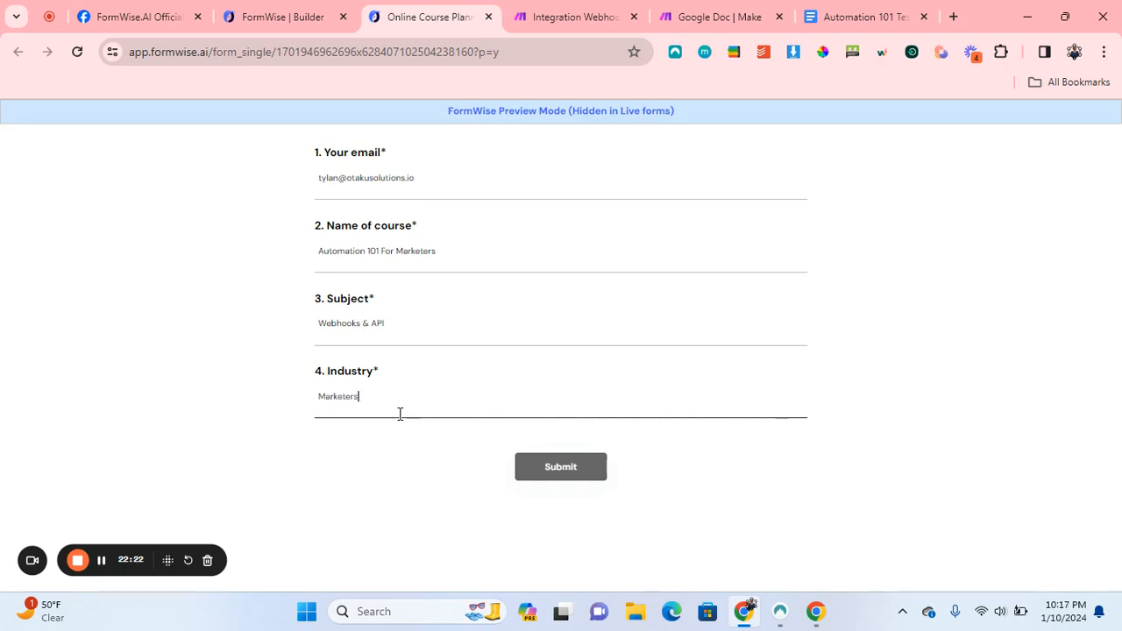
# Submit the form and review the AI course outline for Automation 101 For Marketers: Webhooks & API.
pyautogui.click(565, 469)
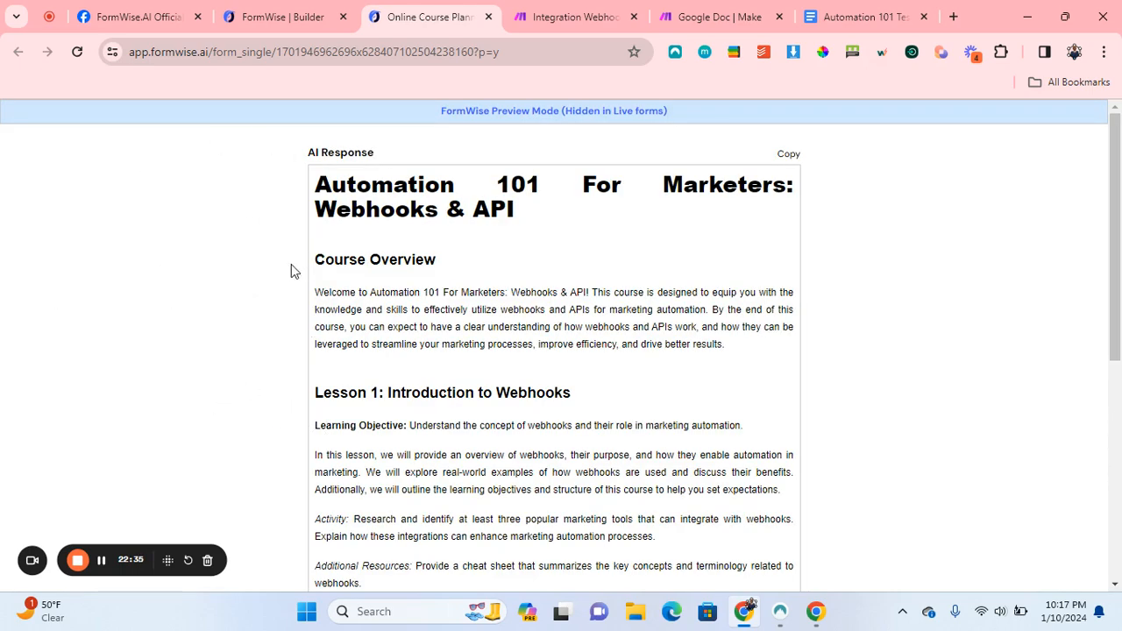
pyautogui.scroll(-3, 290, 268)
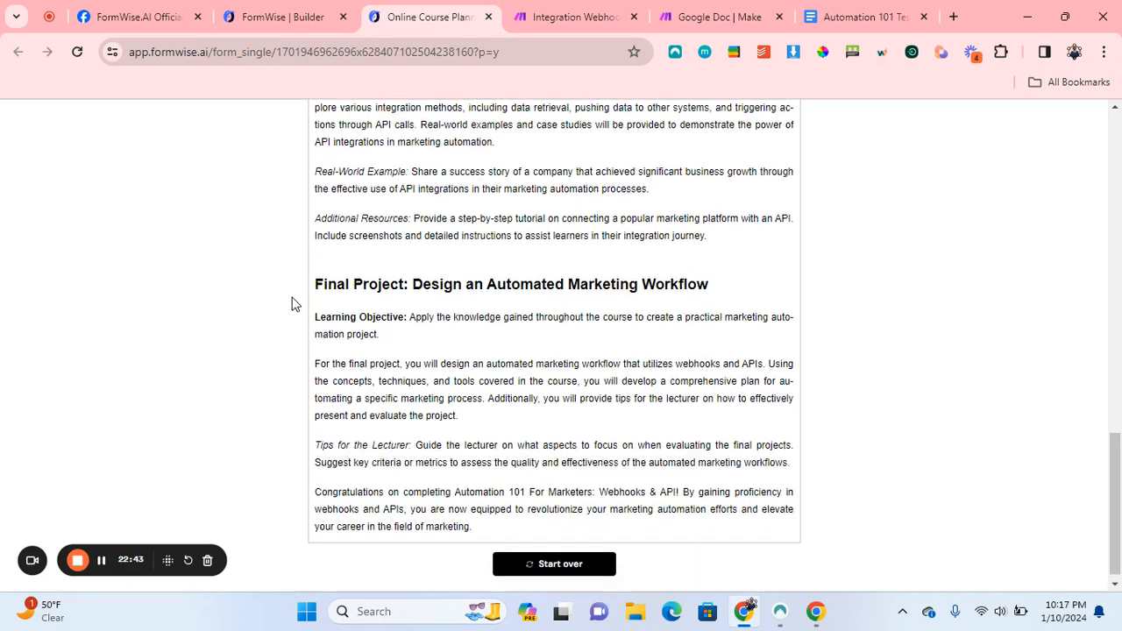
pyautogui.click(676, 7)
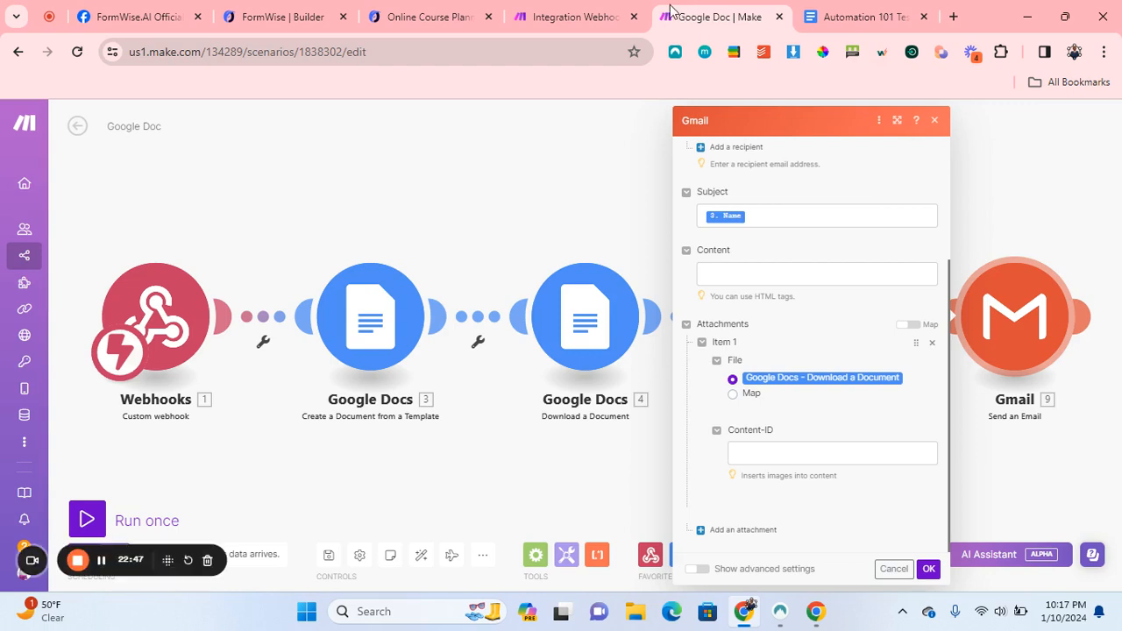
# Close the Gmail module settings and switch Integration Webhooks ON in the Scenarios list.
pyautogui.click(935, 122)
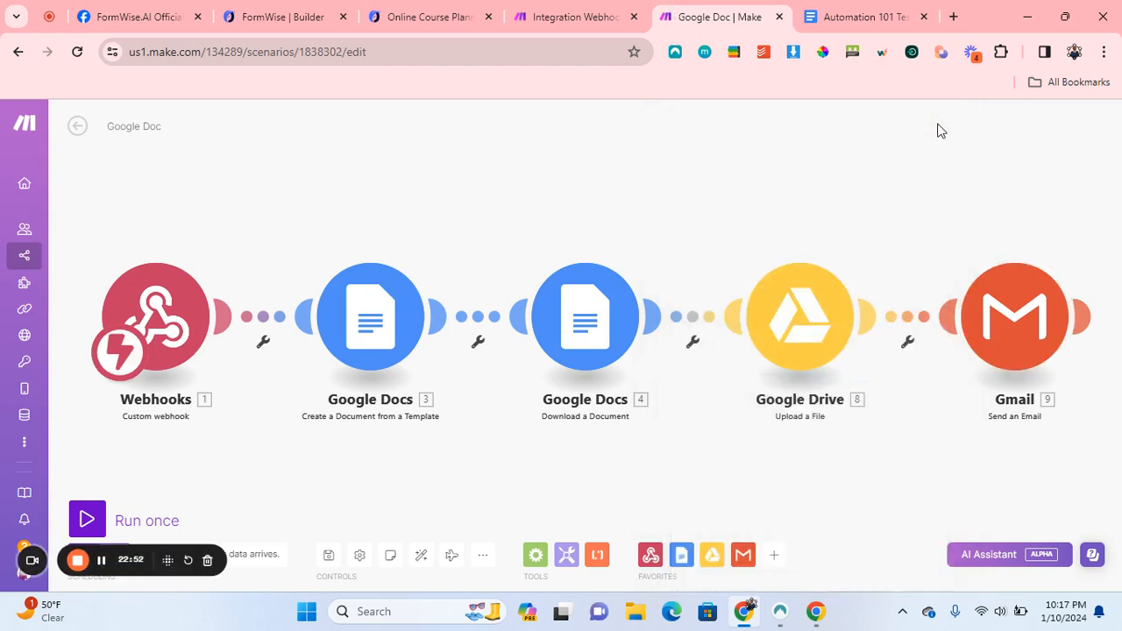
pyautogui.click(26, 260)
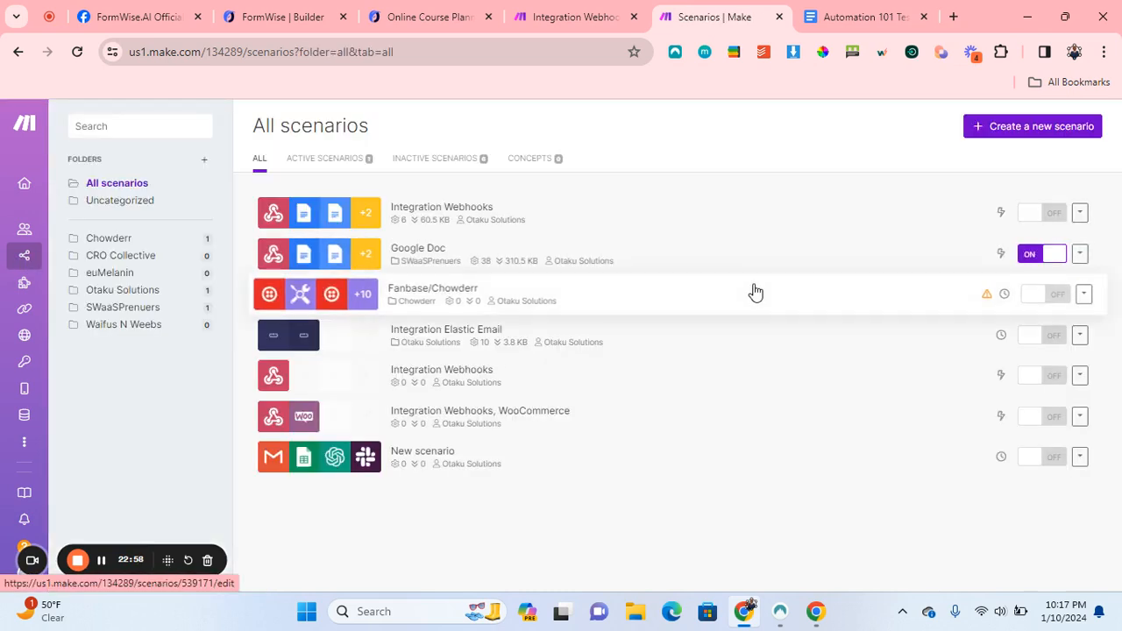
pyautogui.click(1027, 213)
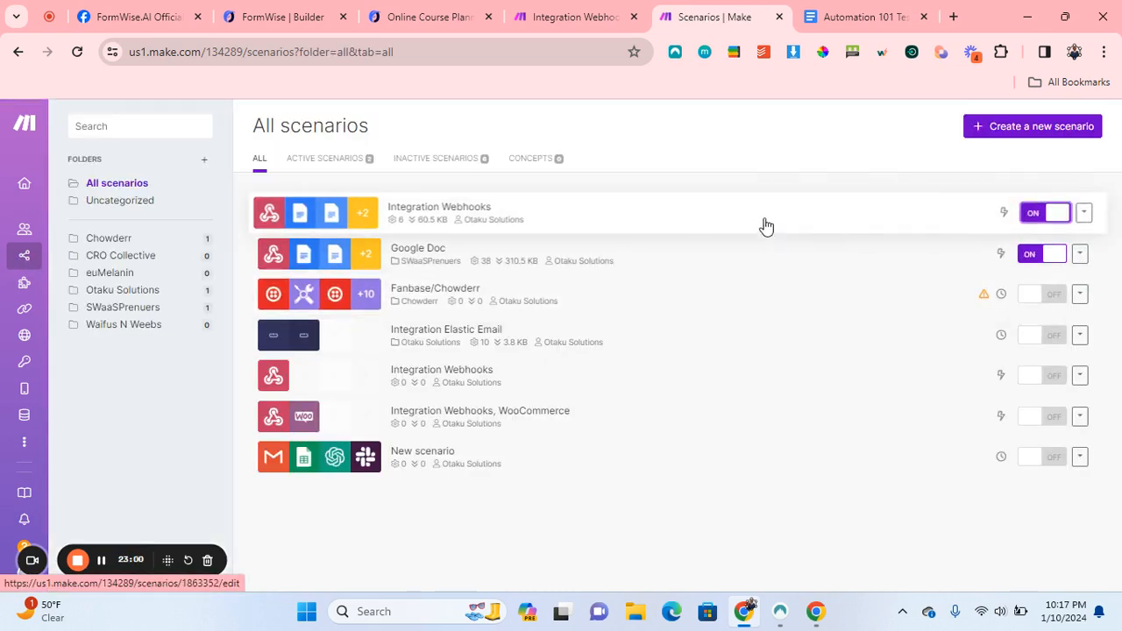
# Check the Integration Webhooks latest run log, which shows all five modules succeeded.
pyautogui.click(616, 211)
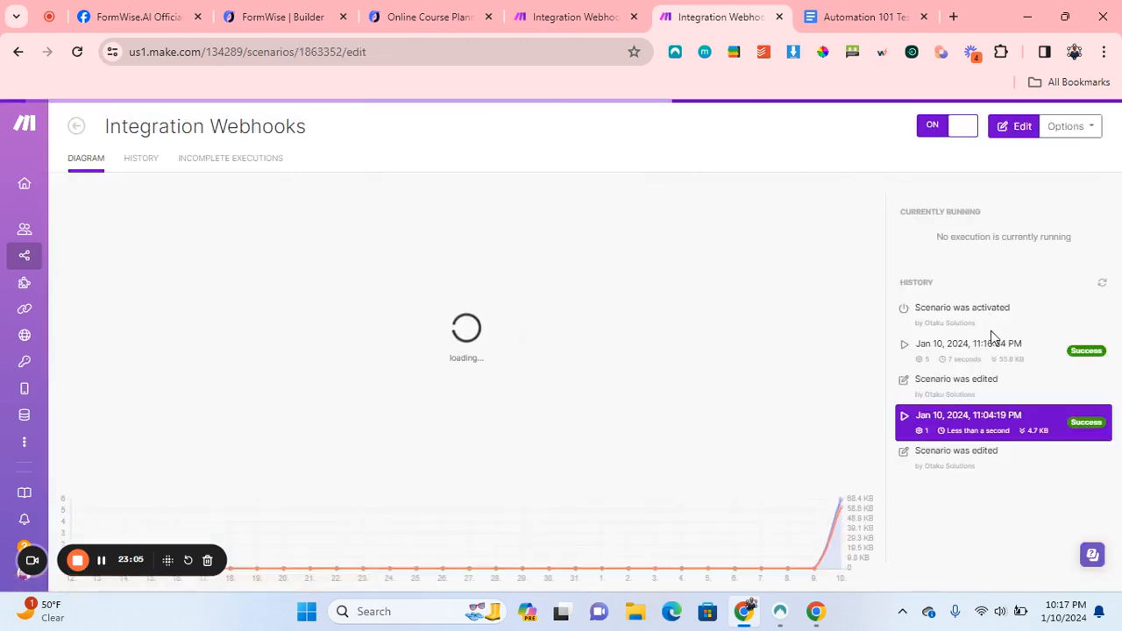
pyautogui.click(991, 338)
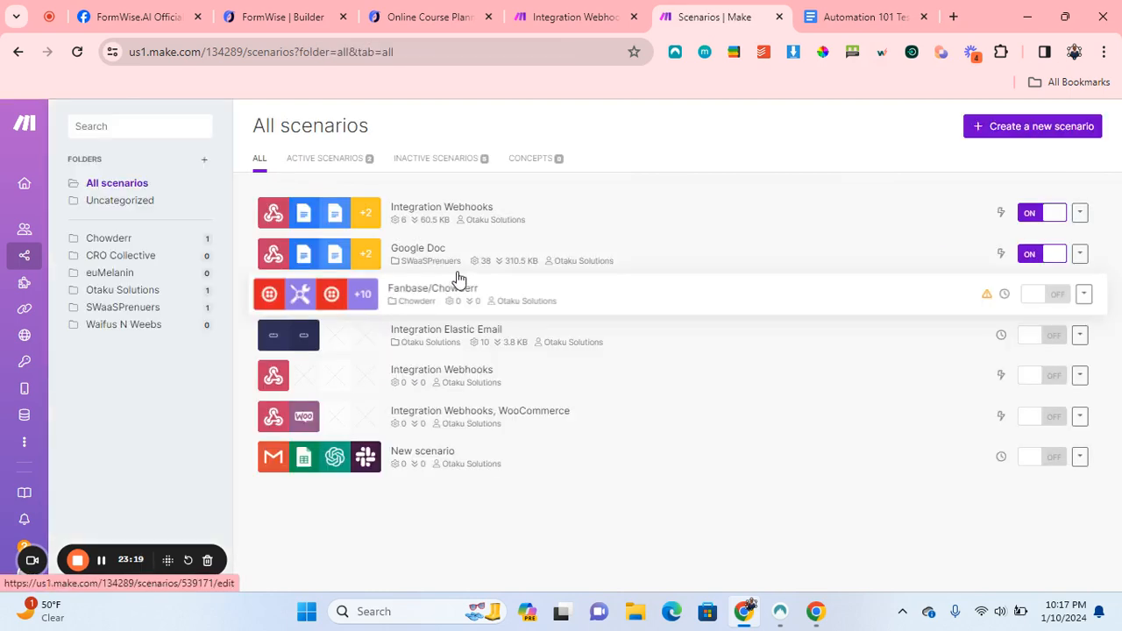
pyautogui.click(548, 217)
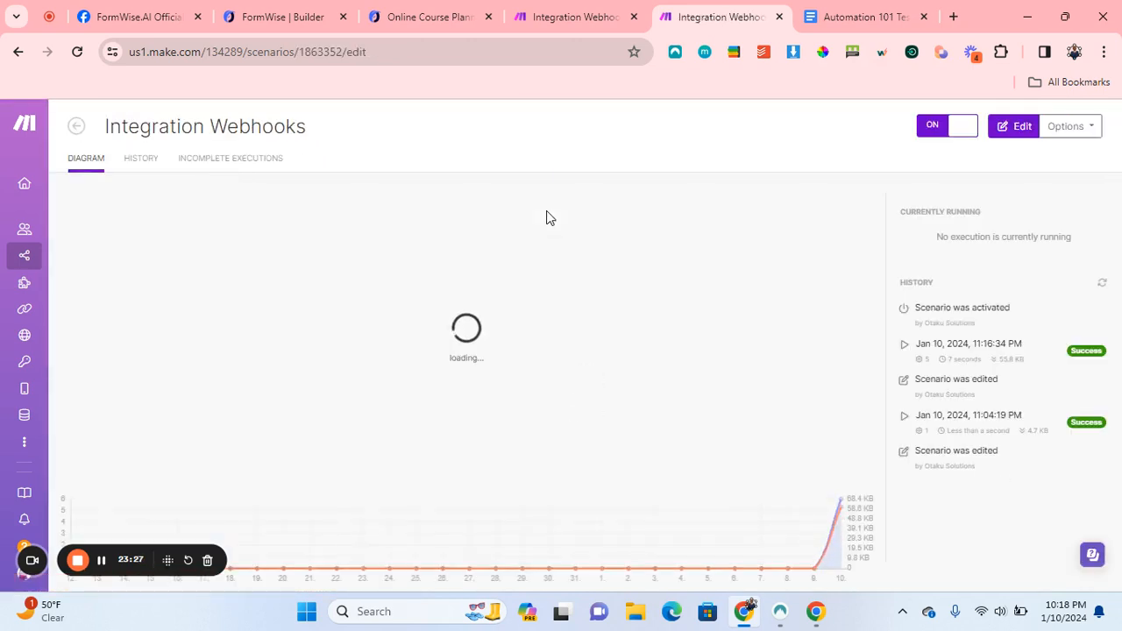
pyautogui.click(953, 19)
# Go to mail.proton.me and open the Online Course Planner email with its PDF attachment.
pyautogui.write('pro')
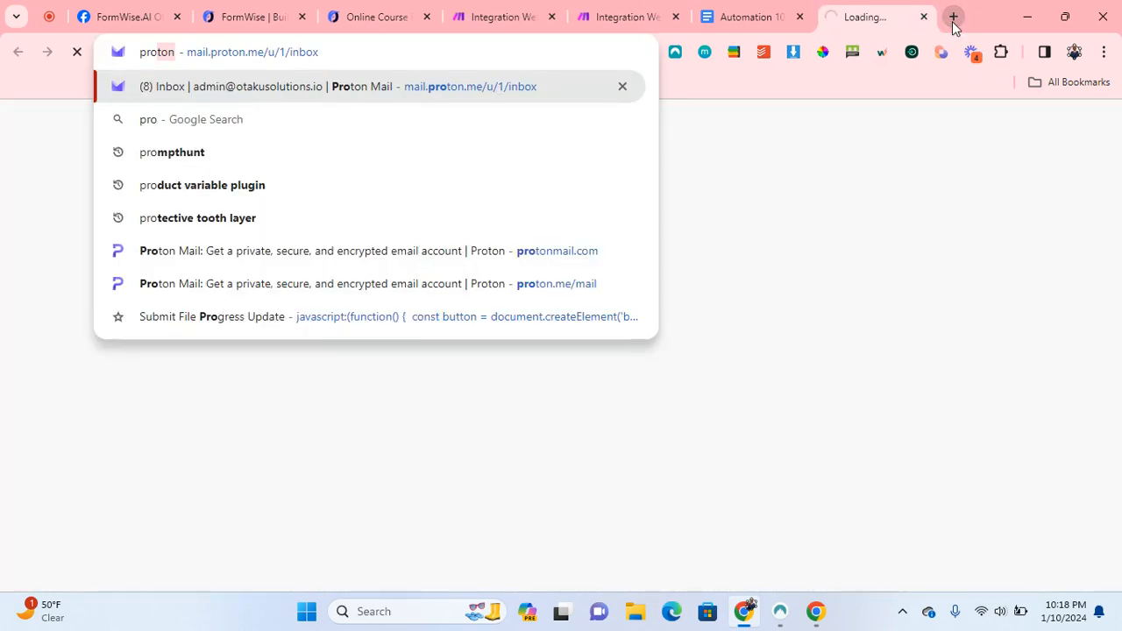
pyautogui.click(413, 99)
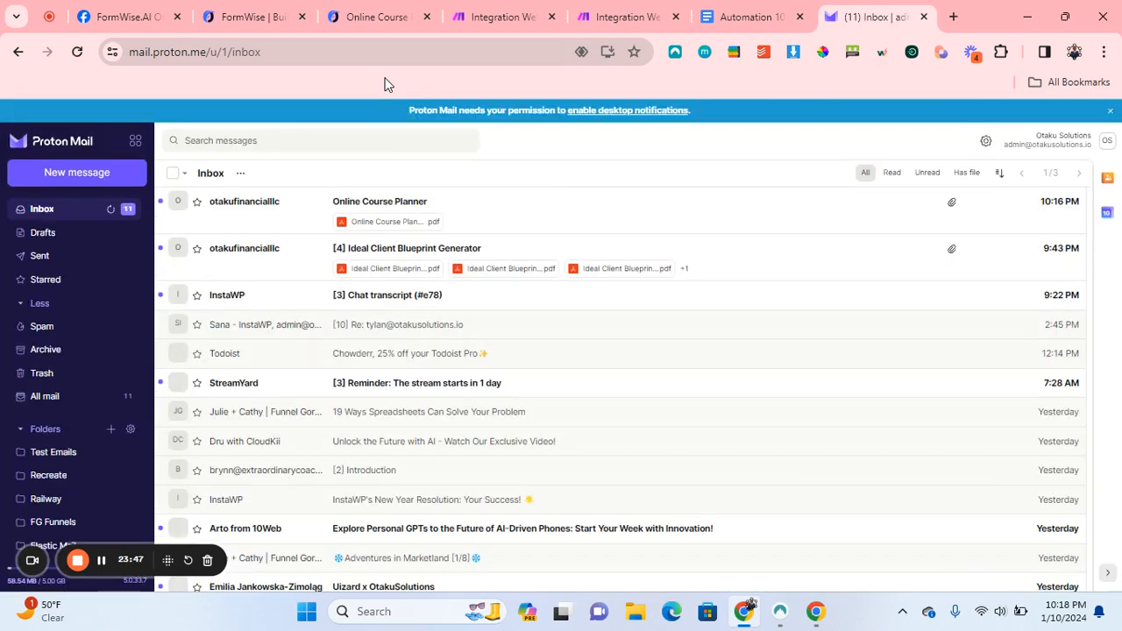
pyautogui.click(312, 218)
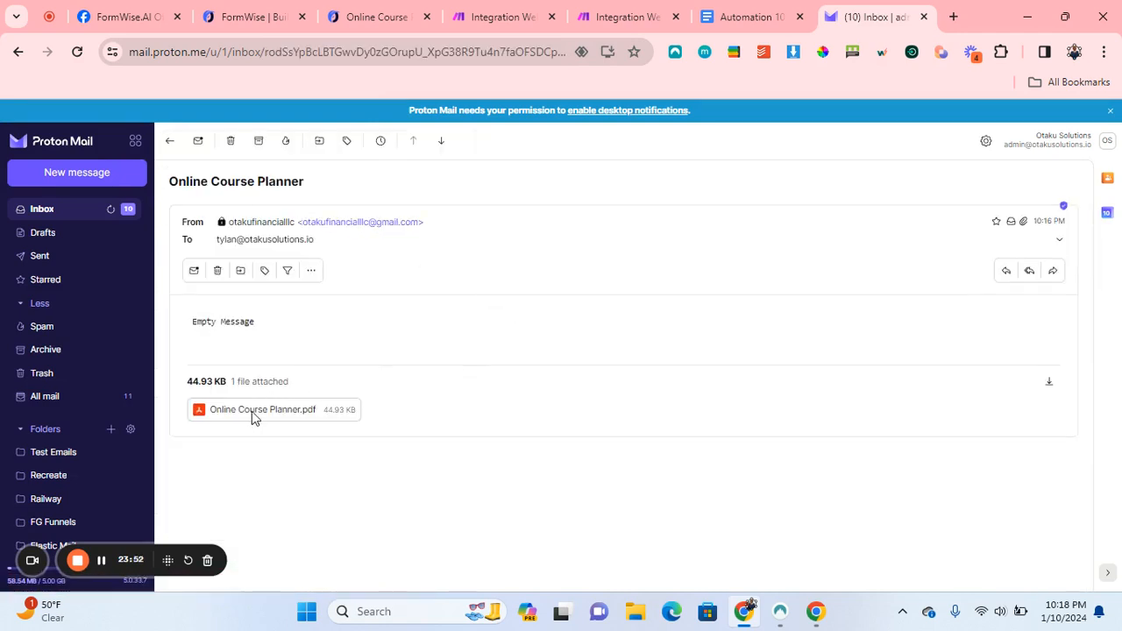
# Preview the attached Online Course Planner.pdf and scroll through its seven pages.
pyautogui.click(252, 411)
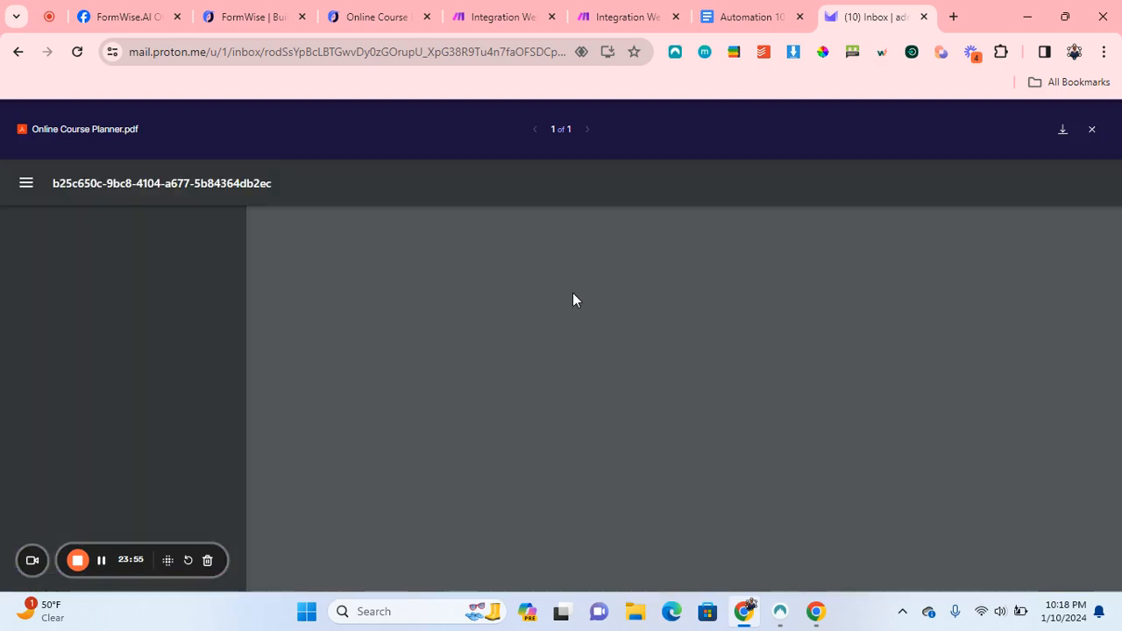
pyautogui.scroll(-2, 572, 293)
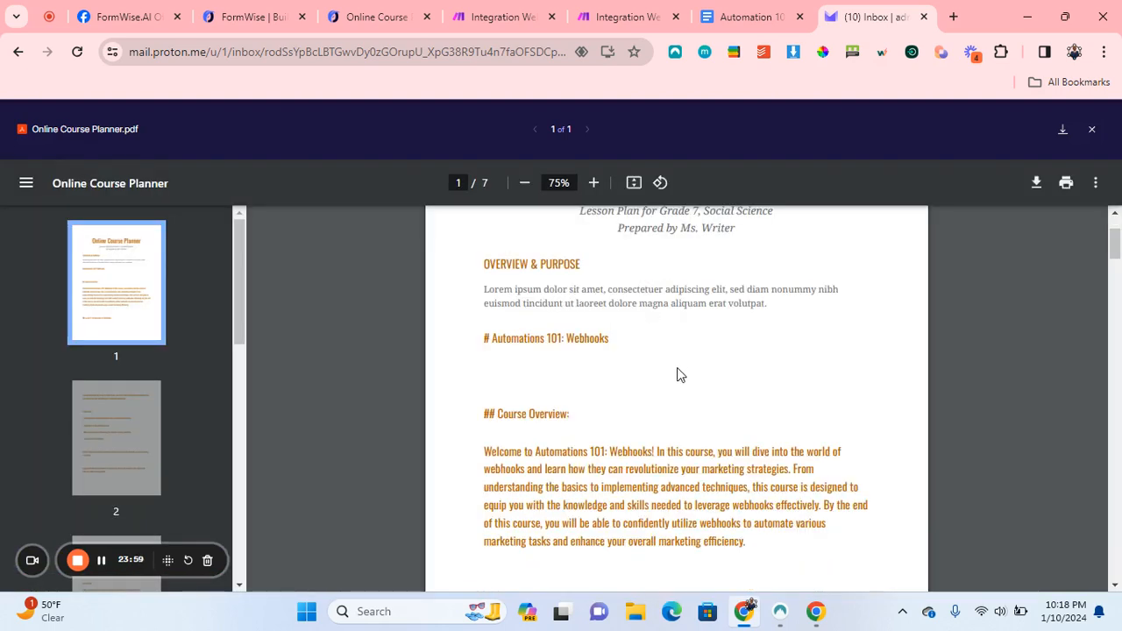
pyautogui.scroll(2, 677, 375)
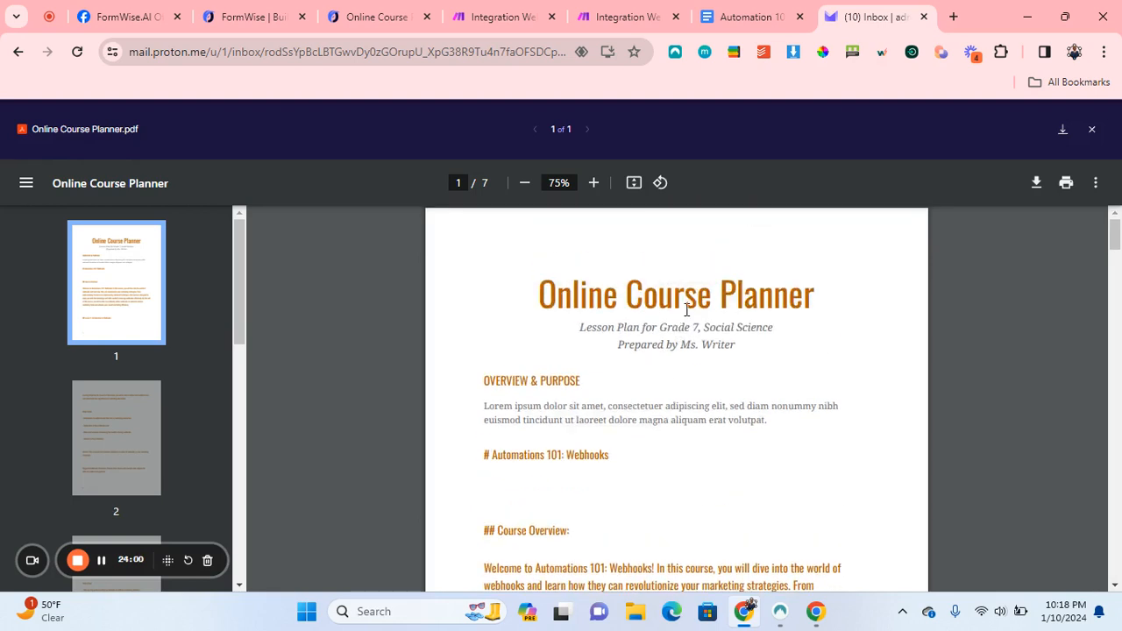
pyautogui.scroll(-2, 565, 438)
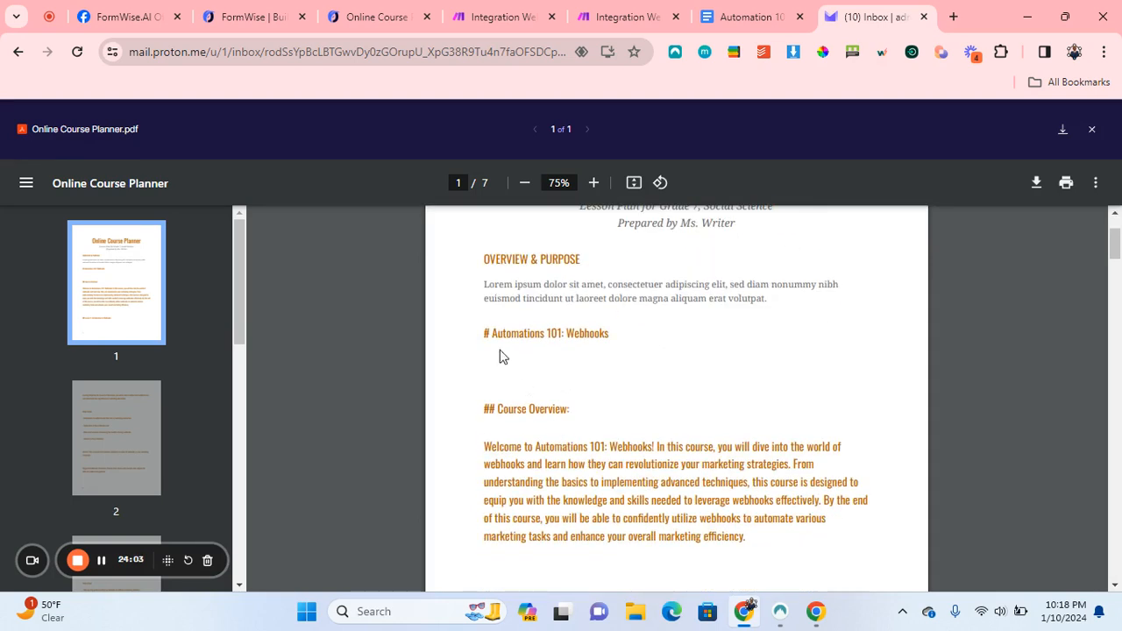
pyautogui.scroll(-3, 669, 370)
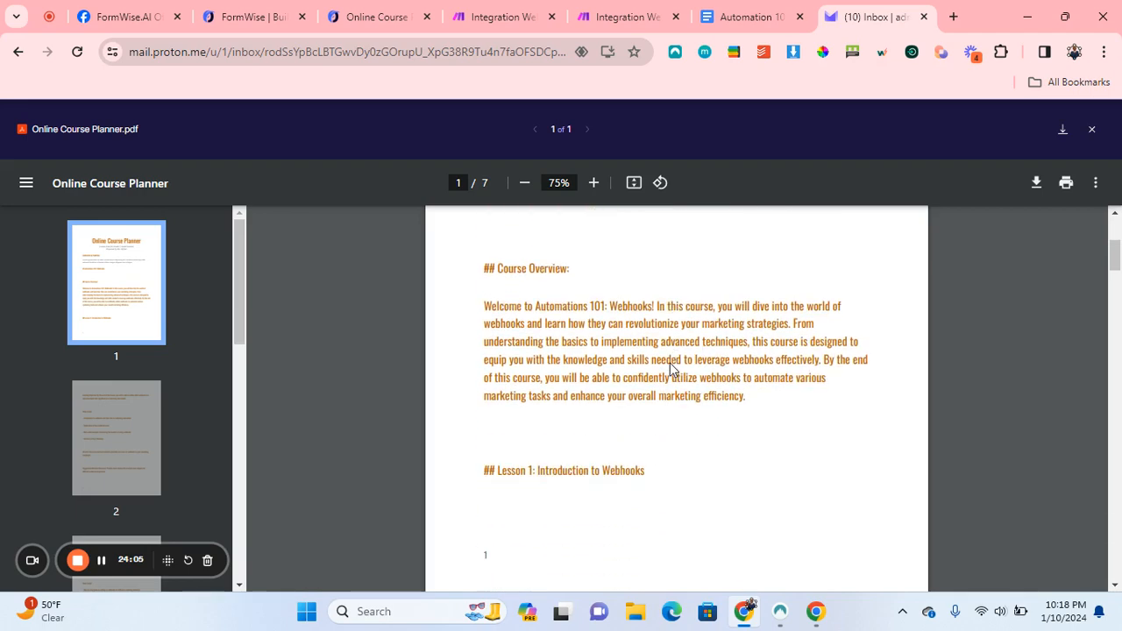
pyautogui.scroll(-15, 703, 407)
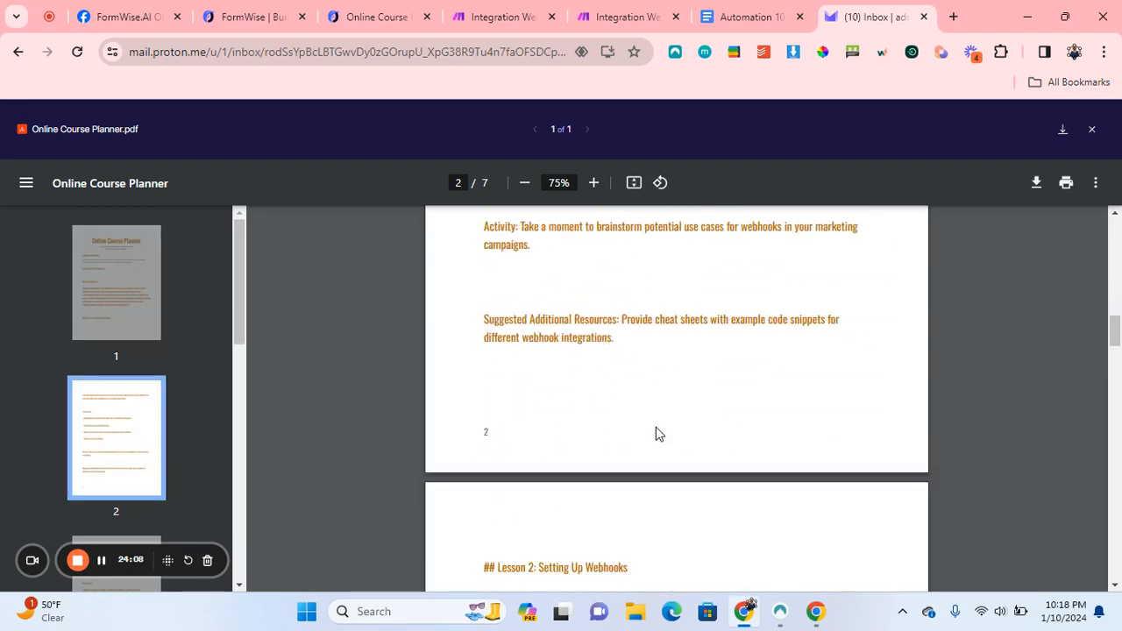
pyautogui.scroll(-15, 659, 434)
pyautogui.scroll(-15, 678, 453)
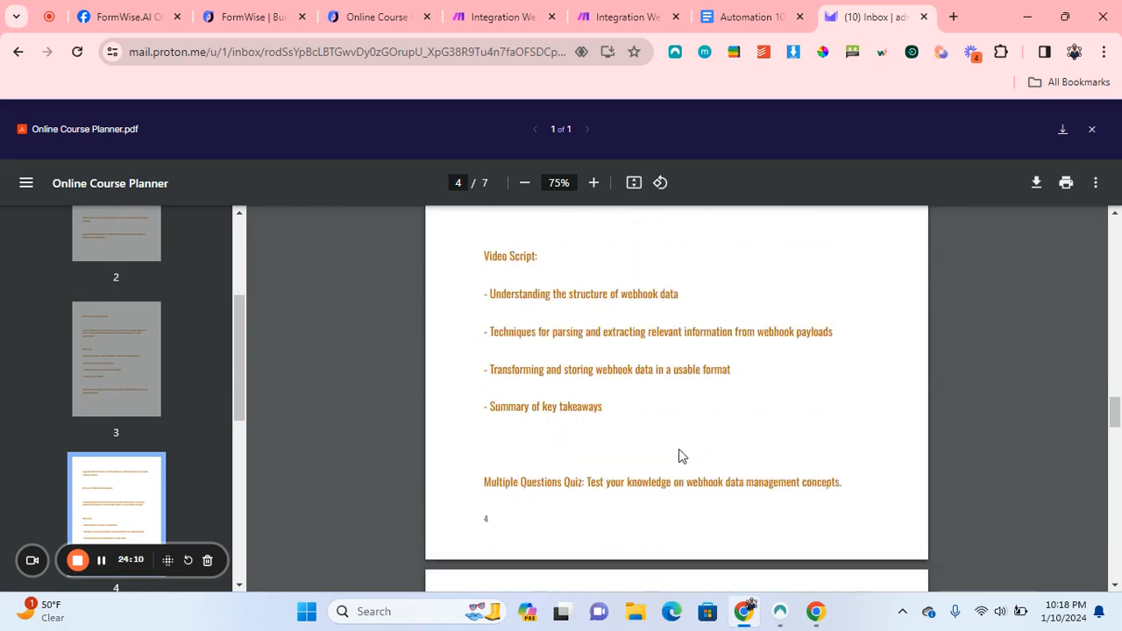
pyautogui.scroll(-5, 681, 454)
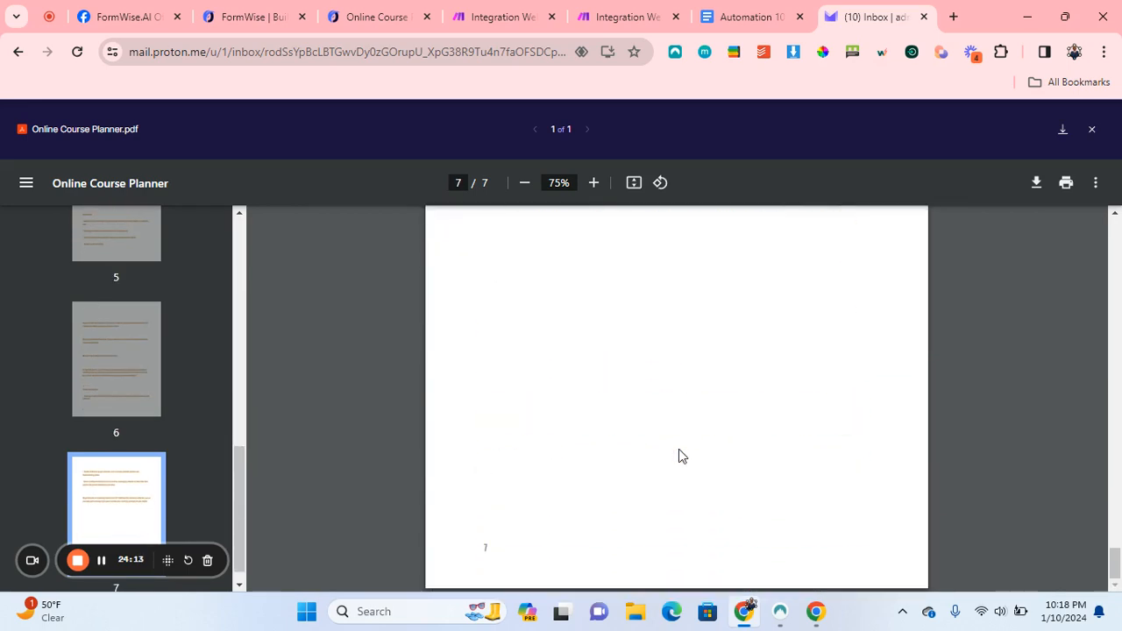
pyautogui.scroll(20, 678, 449)
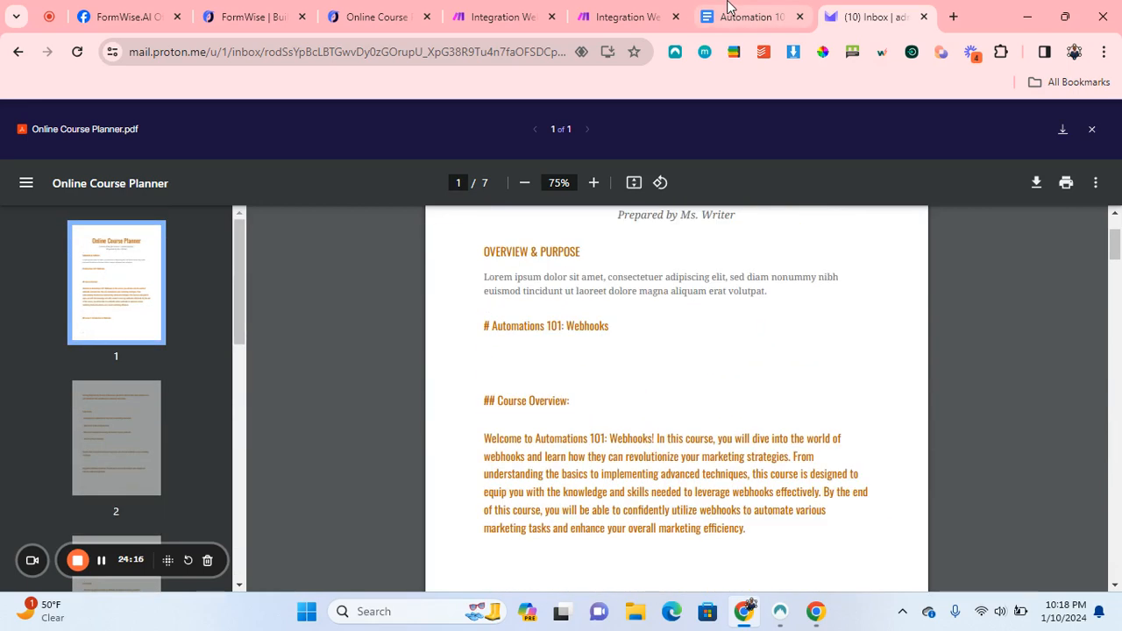
pyautogui.click(727, 7)
# Return to the Integration Webhooks scenario in Make.
pyautogui.click(618, 9)
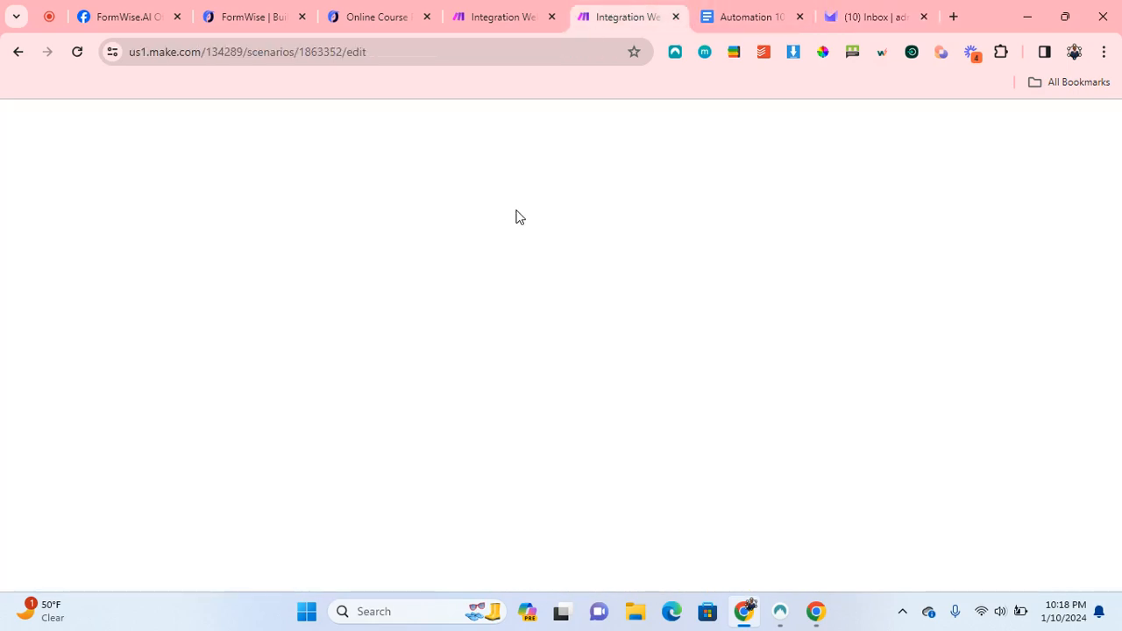